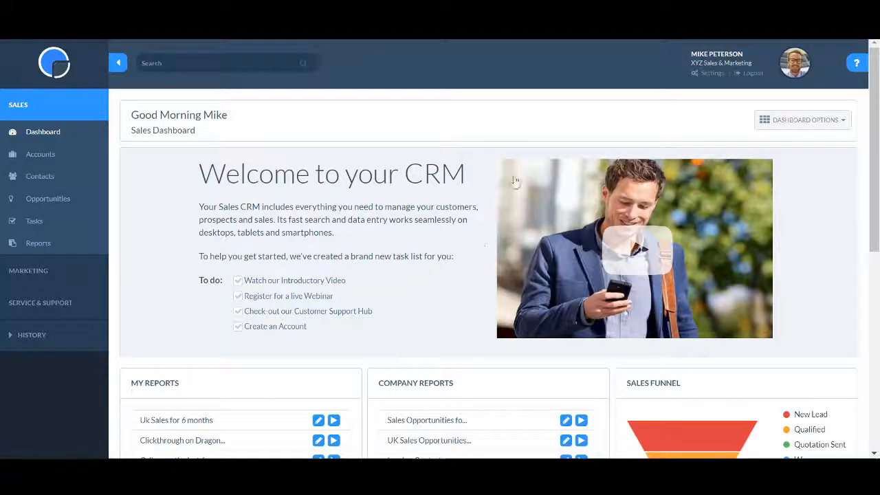
Hide the sales dashboard's welcome panel and save the current widget selection in Add / Remove Widgets.
left_click(843, 125)
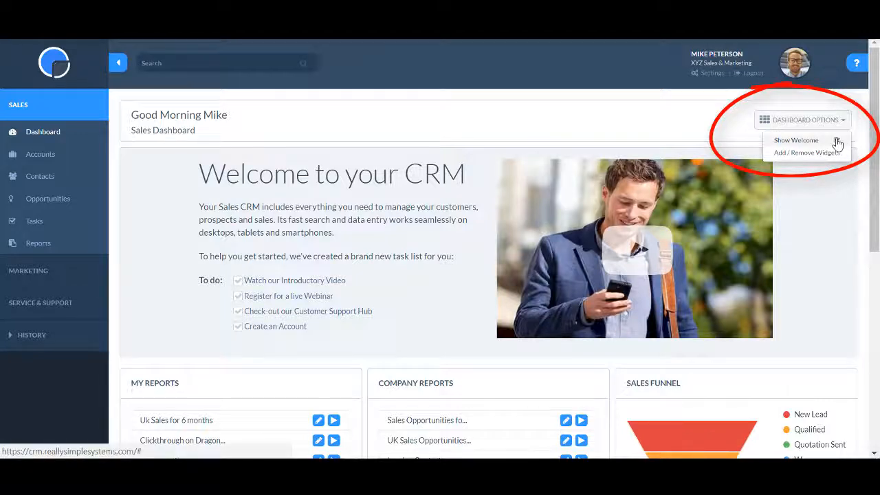
left_click(837, 141)
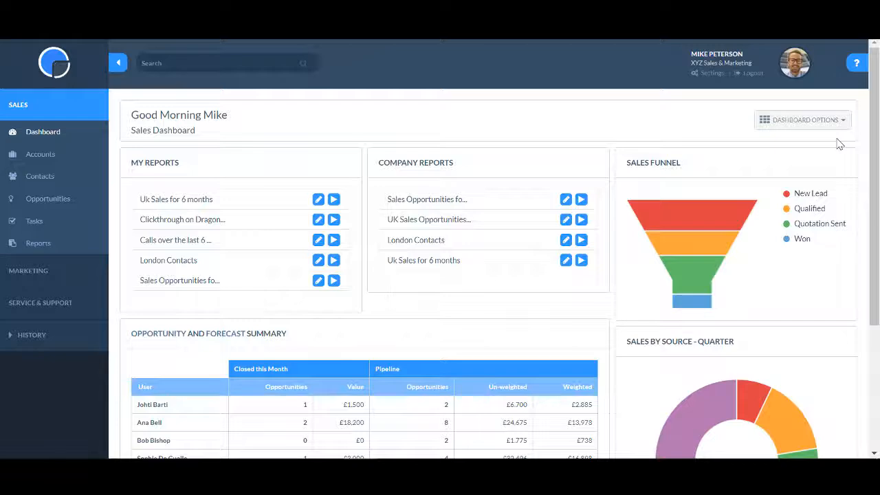
left_click(845, 124)
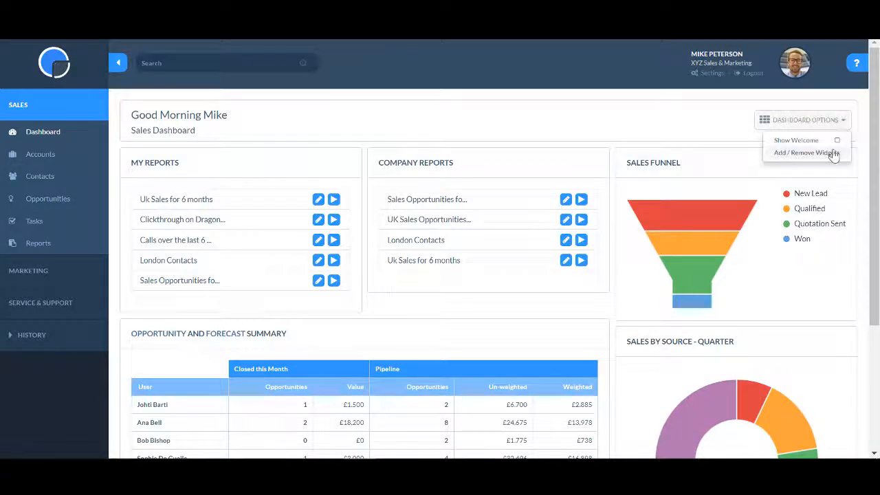
left_click(832, 152)
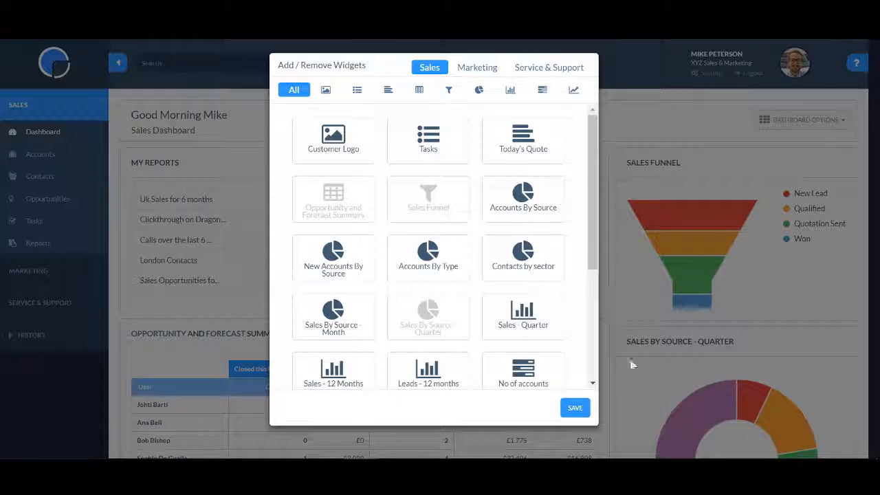
left_click(575, 408)
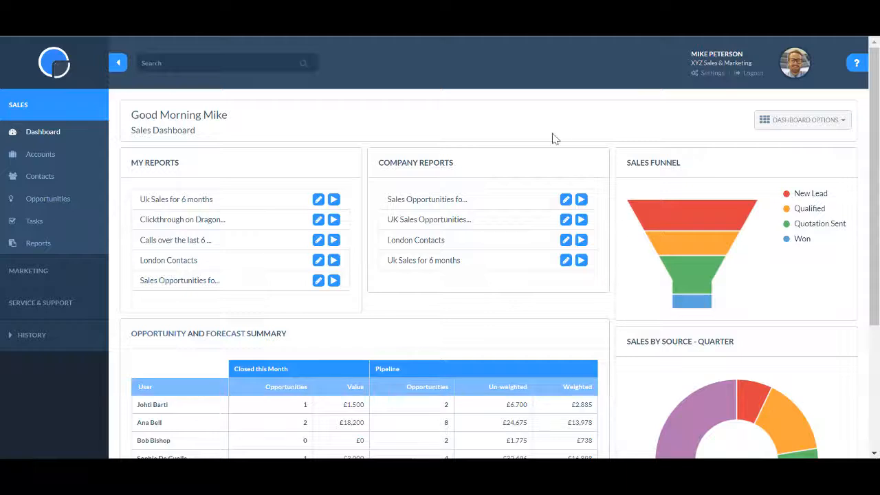
Open the Reports list and review its page help, including the How to create a Listing Report video.
left_click(48, 245)
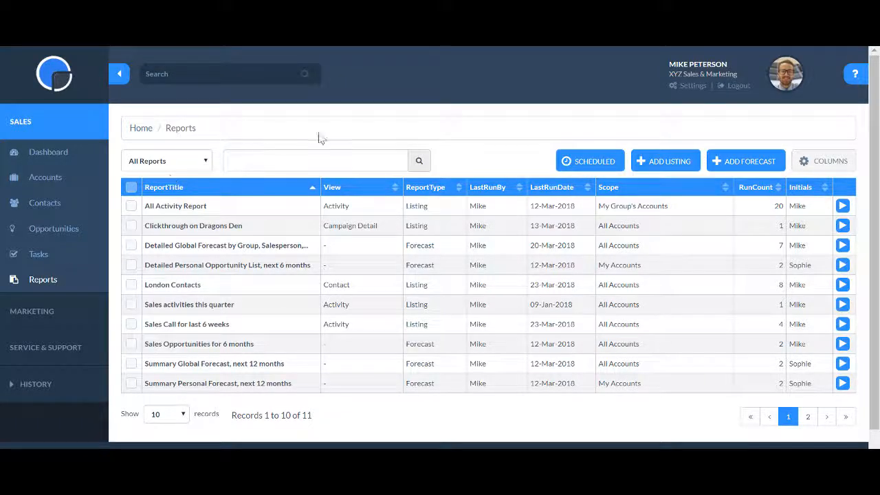
left_click(855, 75)
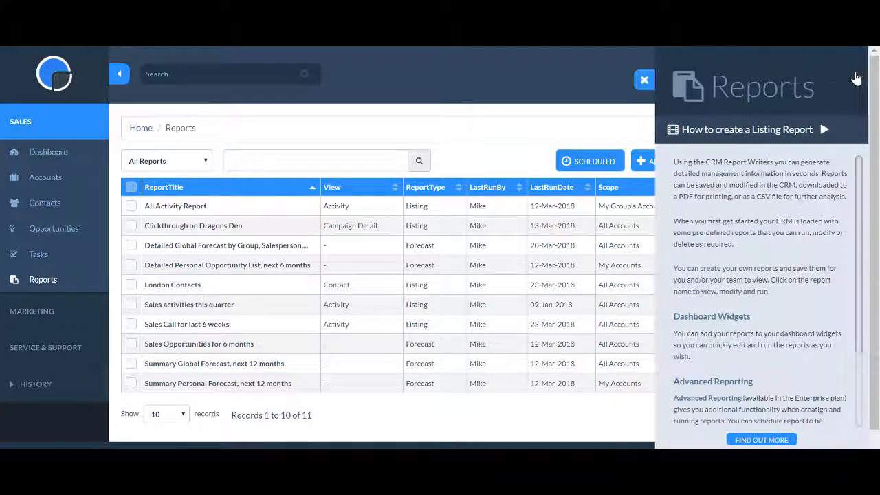
left_click(782, 134)
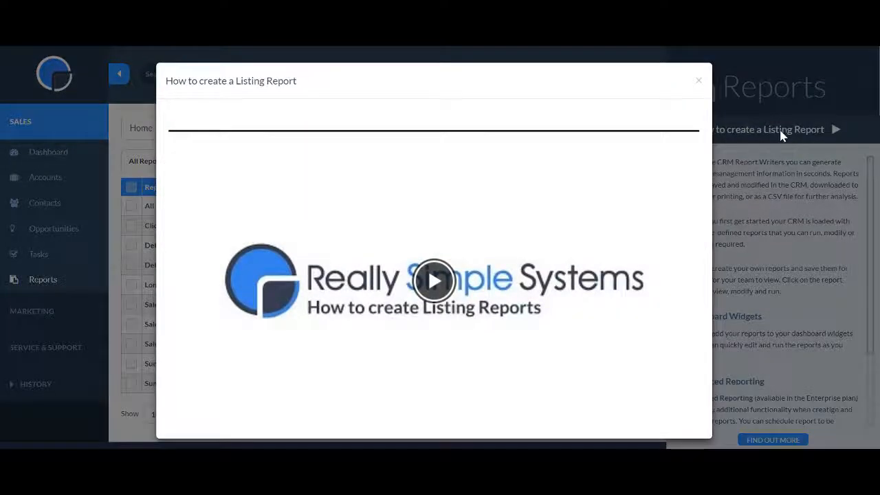
left_click(699, 81)
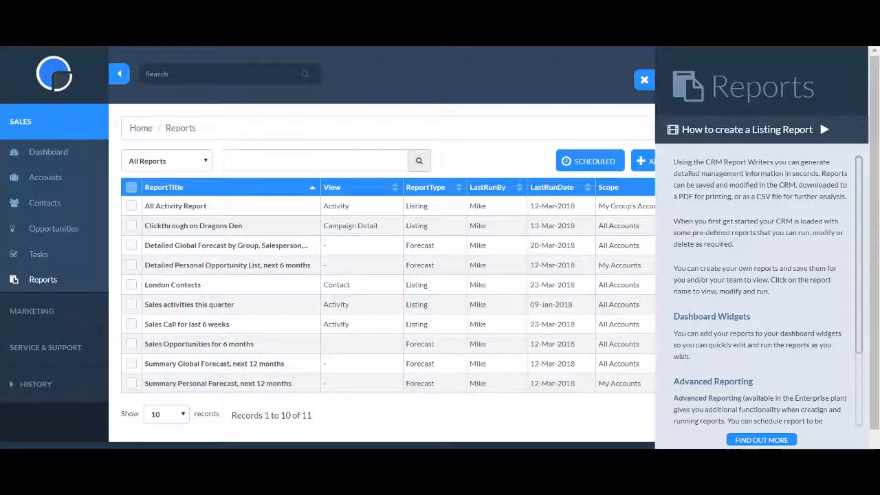
left_click_drag(858, 165, 847, 250)
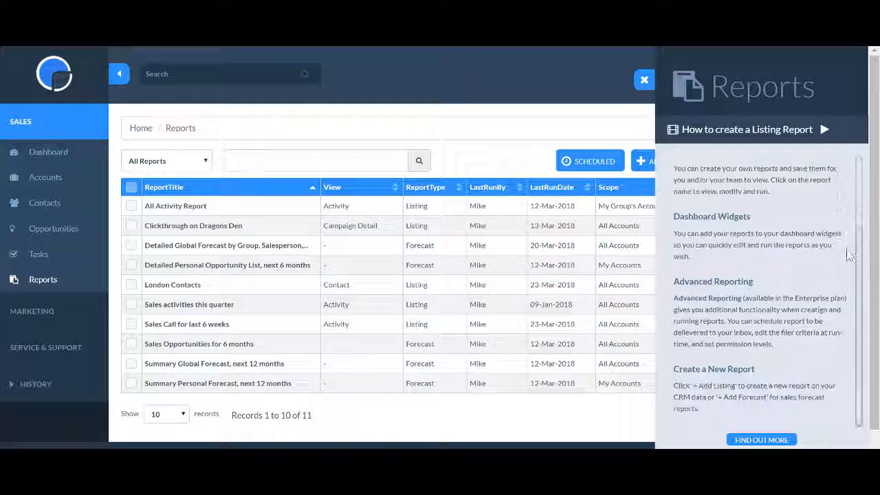
Open the support hub's Reports category from the help and read the Listing Report Writer article.
left_click(763, 440)
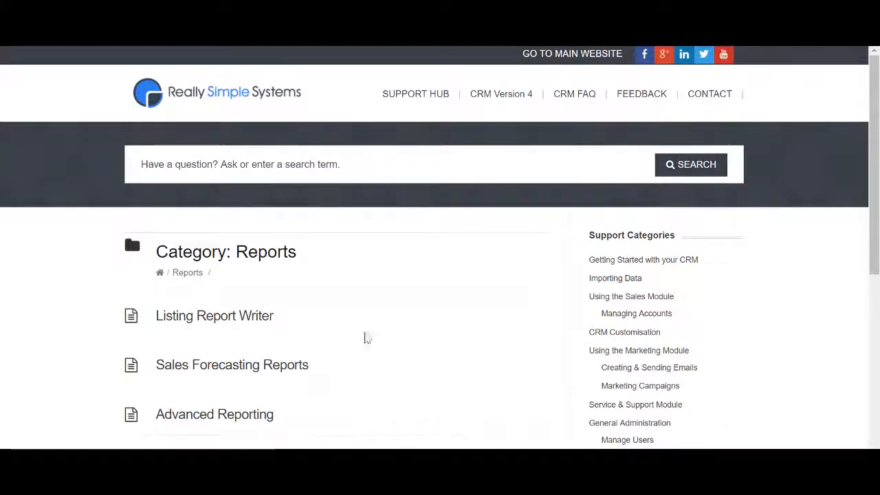
left_click(257, 325)
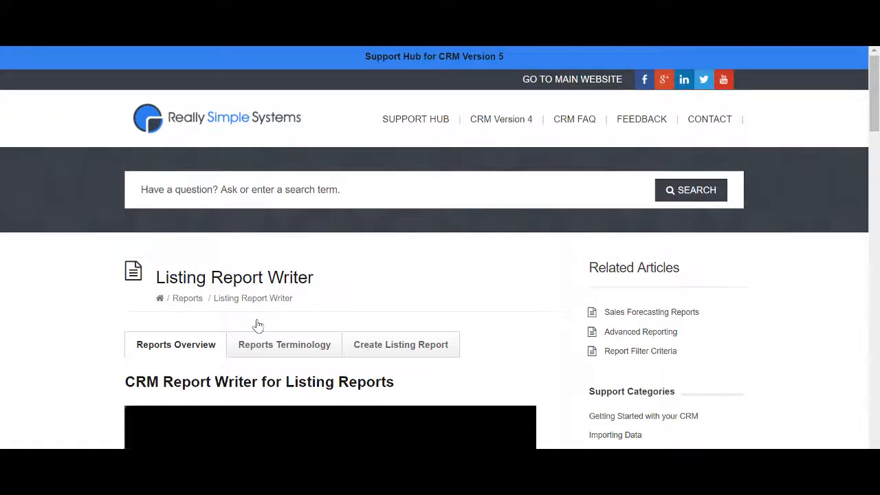
scroll(257, 324, "down", 3)
scroll(257, 323, "down", 6)
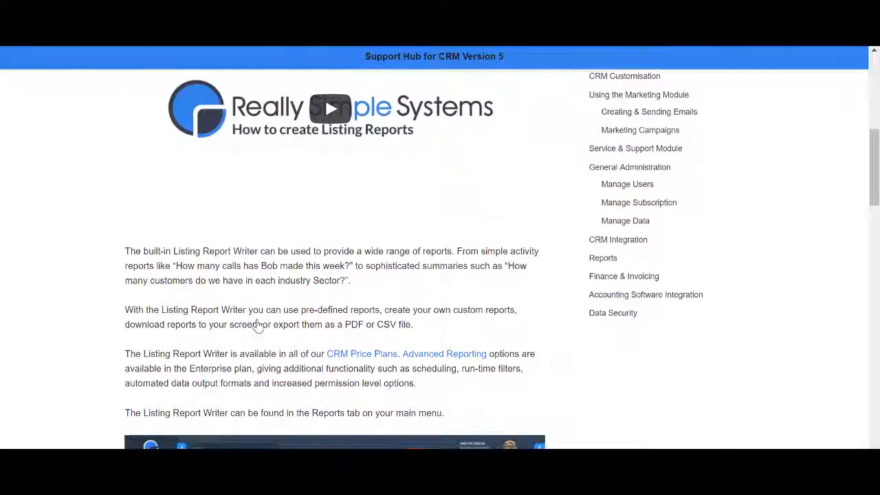
scroll(257, 323, "down", 3)
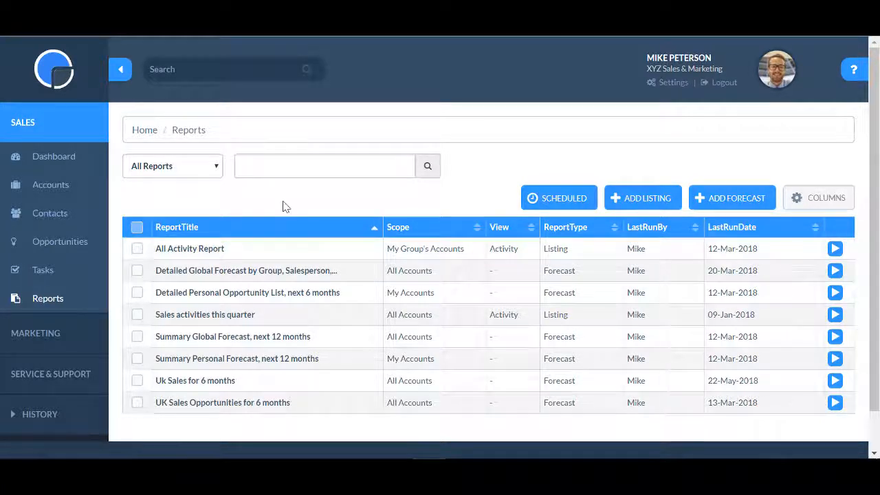
Keep the report list filtered to All Reports and start a new listing report.
left_click(217, 171)
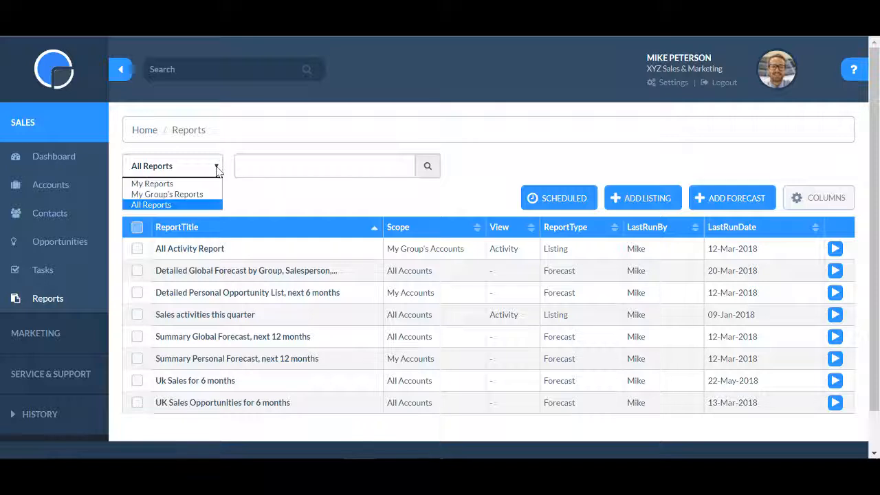
left_click(203, 204)
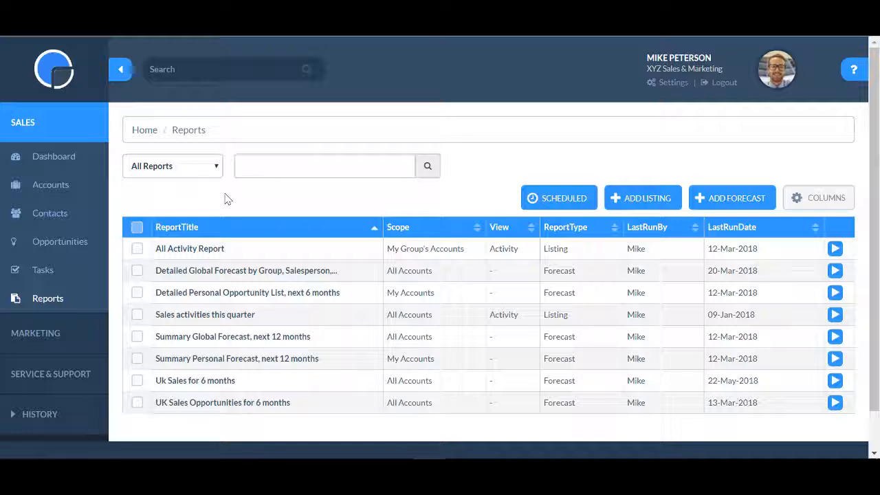
left_click(640, 199)
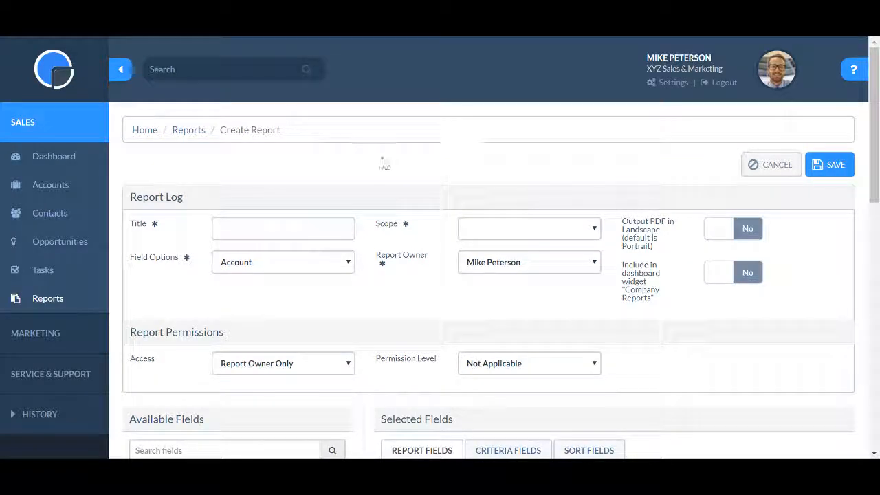
Title the new report "Contacts in London" and set its field options to Contact.
scroll(374, 165, "down", 1)
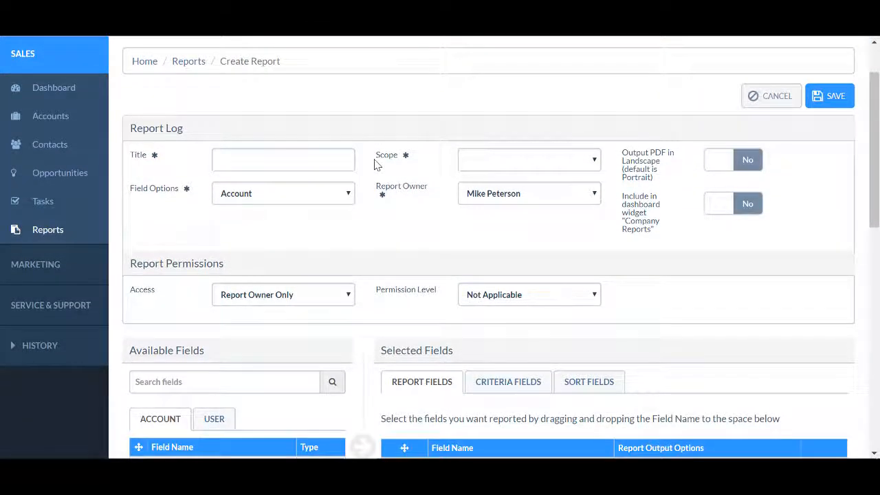
left_click(292, 163)
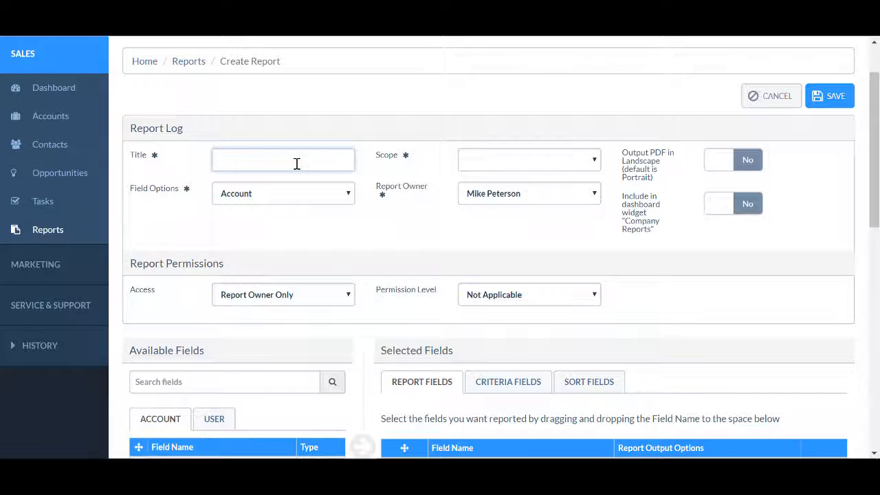
type("Contacts in London")
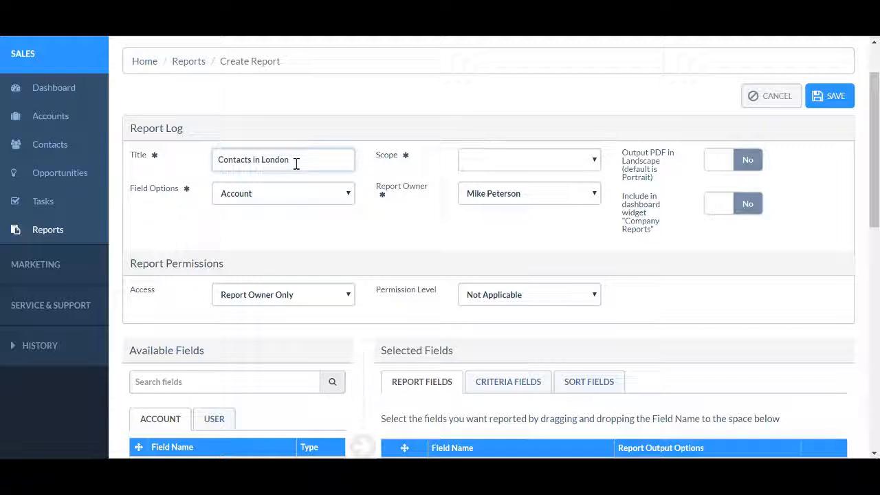
left_click(349, 196)
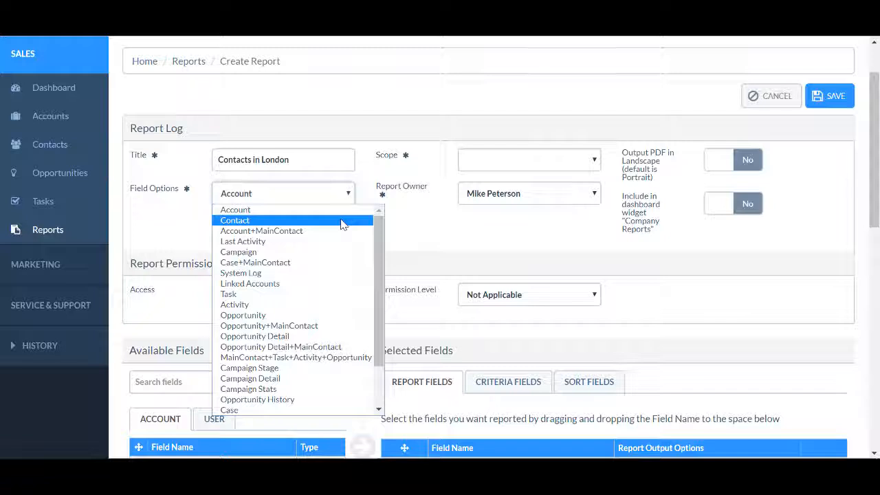
left_click(342, 222)
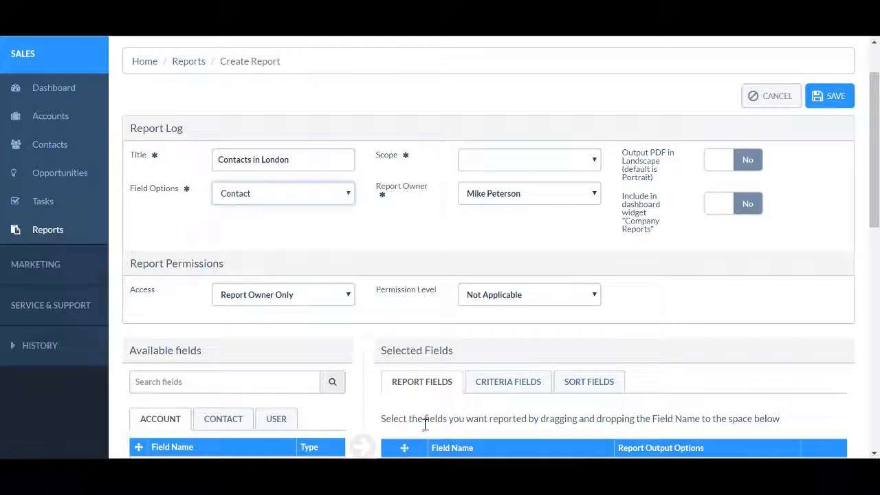
left_click(316, 226)
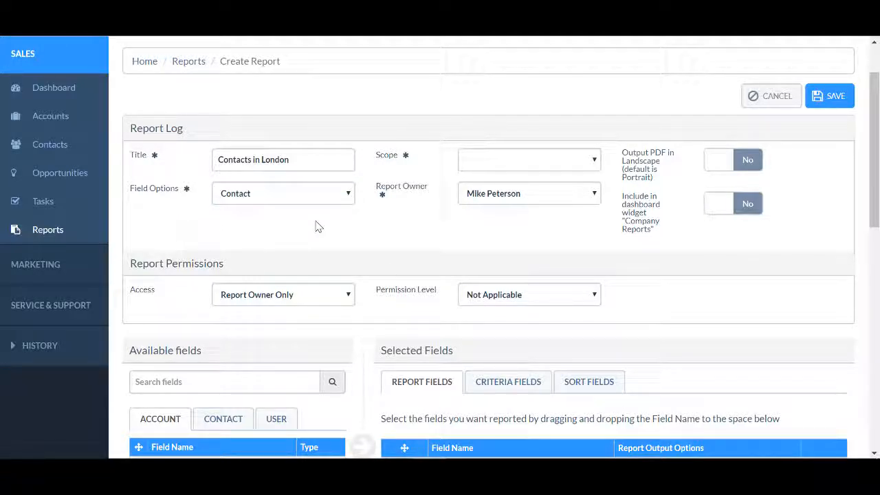
Set the scope to All Accounts, keeping the report owner, and enable landscape PDF output and inclusion in the Company Reports dashboard widget.
left_click(593, 161)
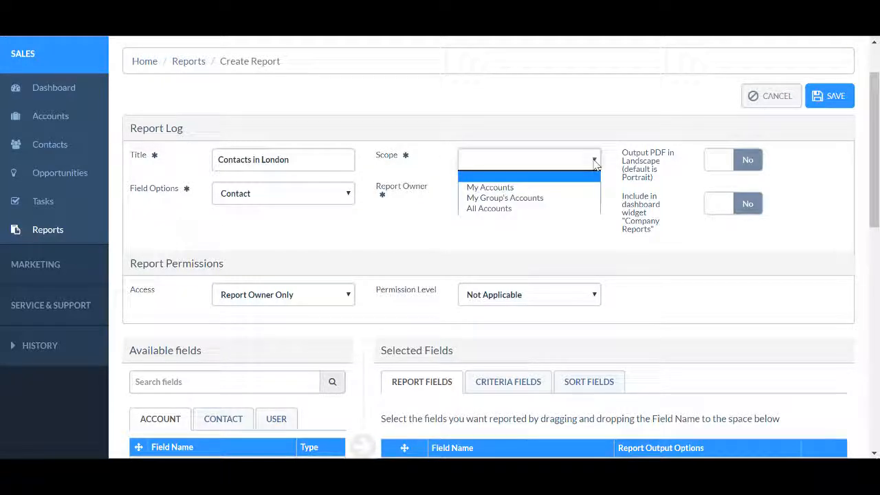
left_click(581, 210)
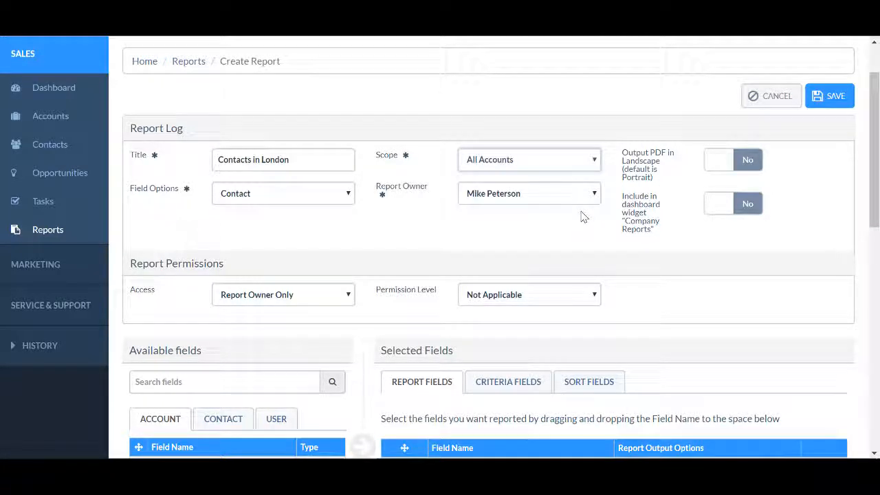
left_click(594, 196)
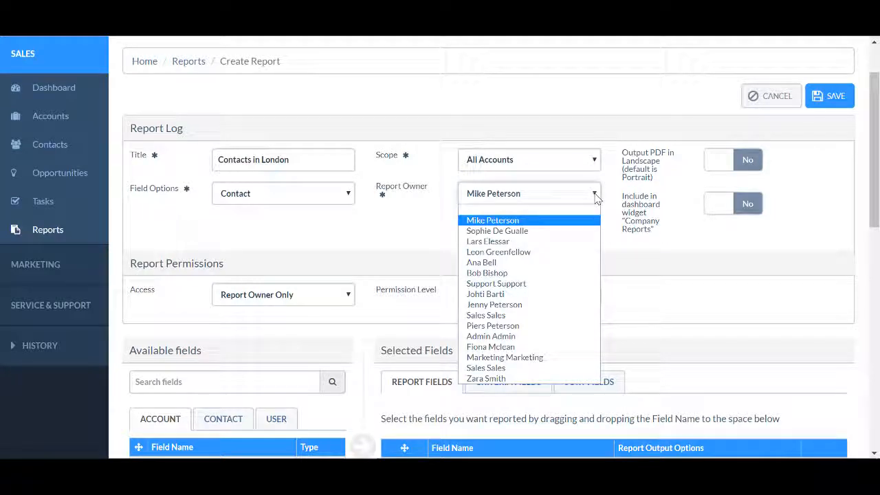
left_click(596, 198)
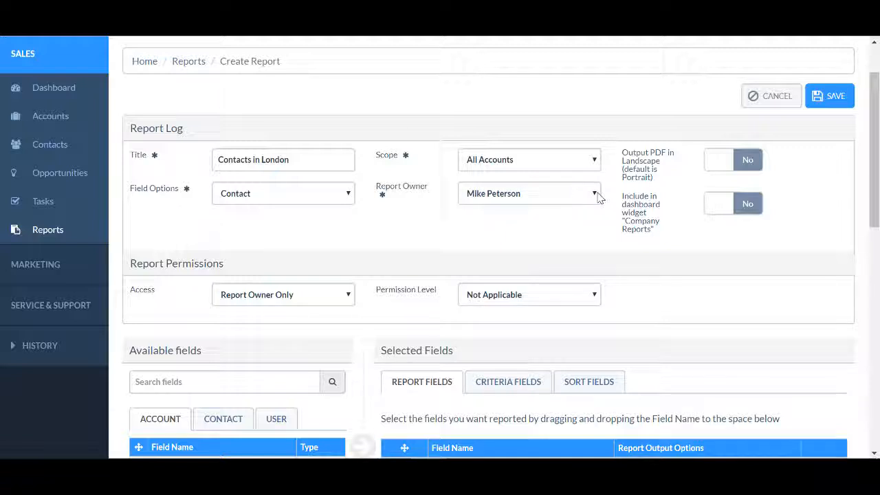
left_click(749, 165)
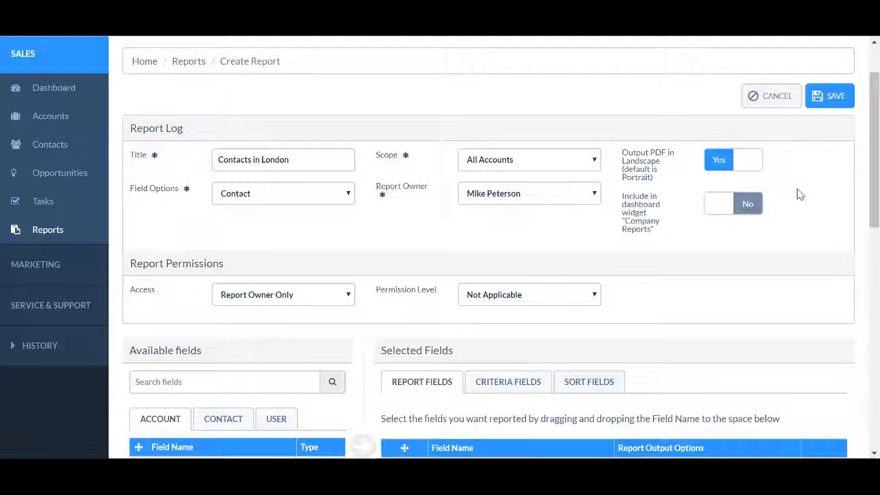
left_click(750, 205)
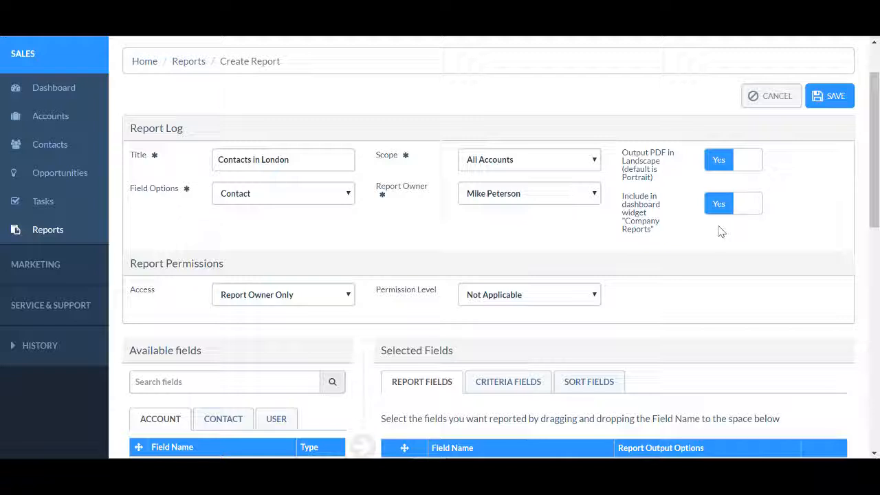
Set the report permissions to All Users access with the Run and Edit permission level.
left_click(350, 295)
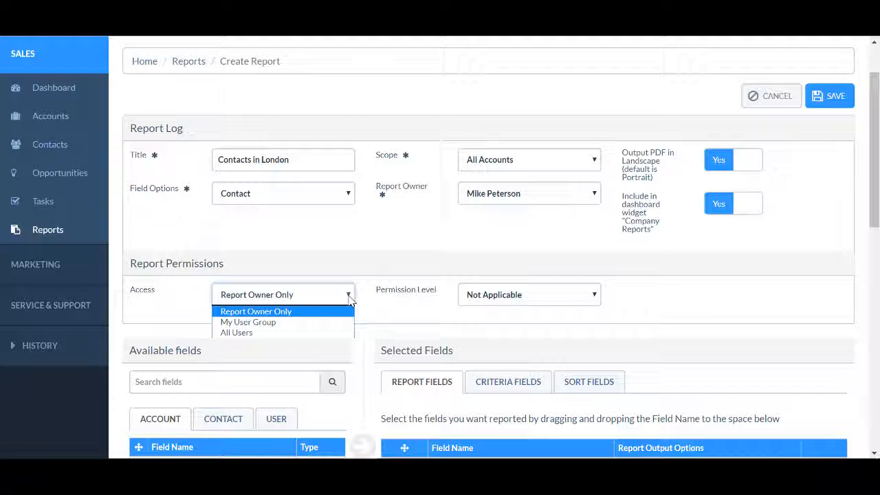
left_click(330, 333)
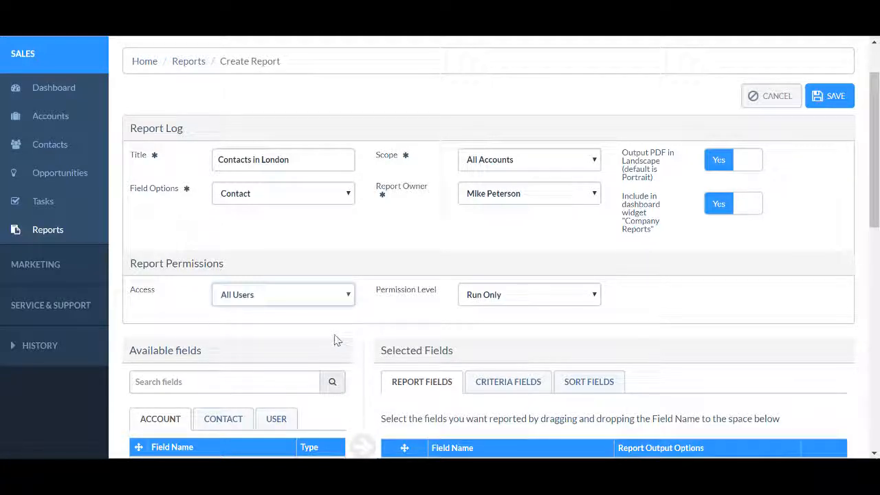
left_click(595, 297)
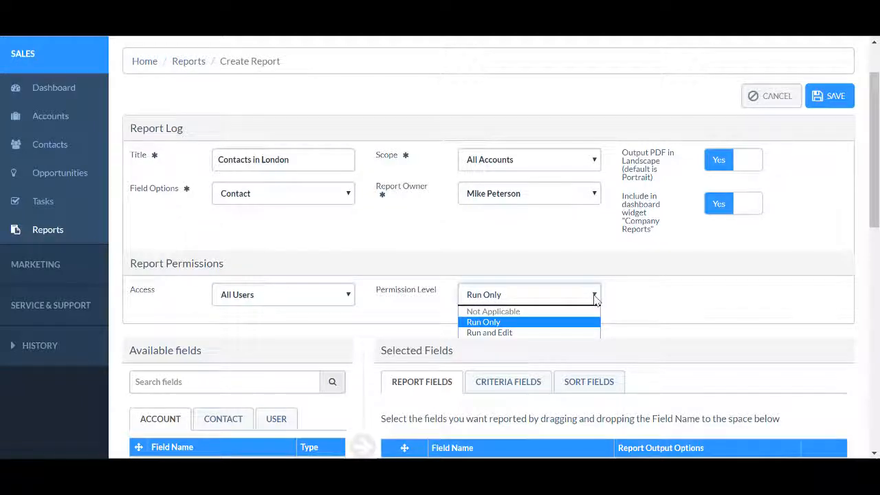
left_click(580, 332)
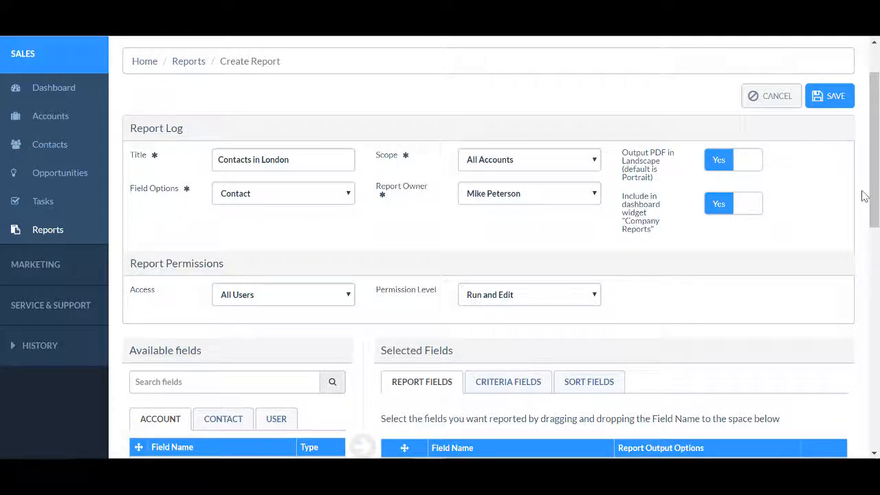
Add the Account.Name field to the selected report fields.
left_click_drag(876, 193, 870, 296)
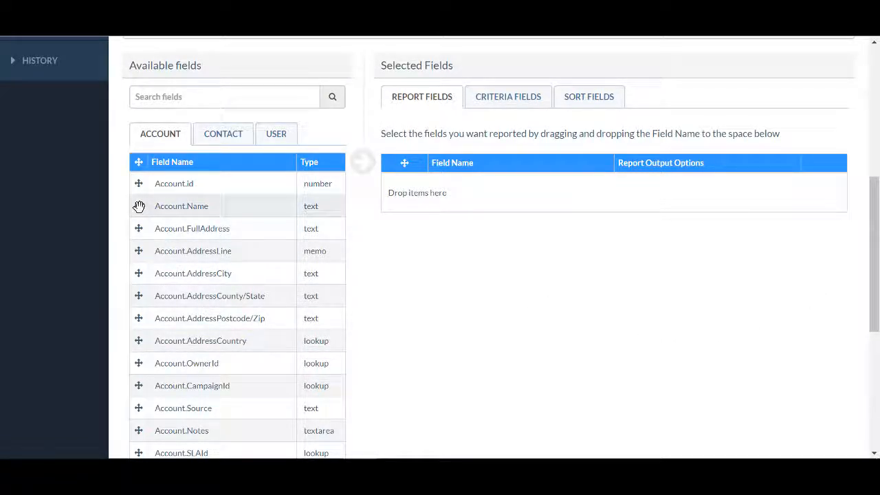
left_click_drag(139, 207, 458, 194)
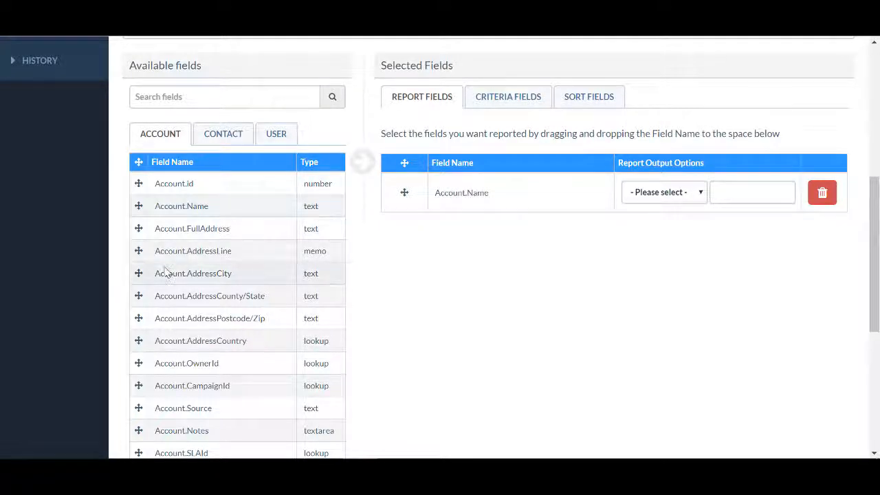
Add the Account.AddressCity, Account.AddressPostcode/Zip and Account.WebSite fields to the selected report fields.
left_click_drag(138, 274, 446, 209)
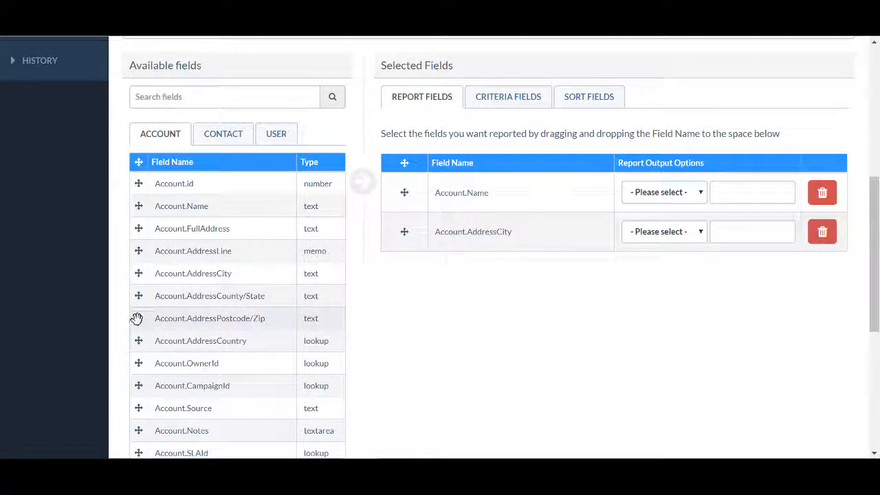
left_click_drag(138, 317, 453, 250)
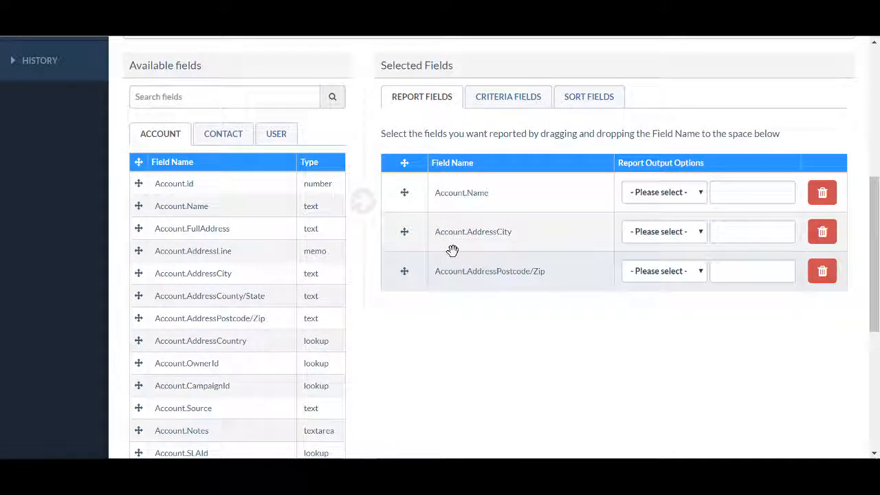
scroll(135, 359, "down", 2)
left_click_drag(169, 362, 458, 283)
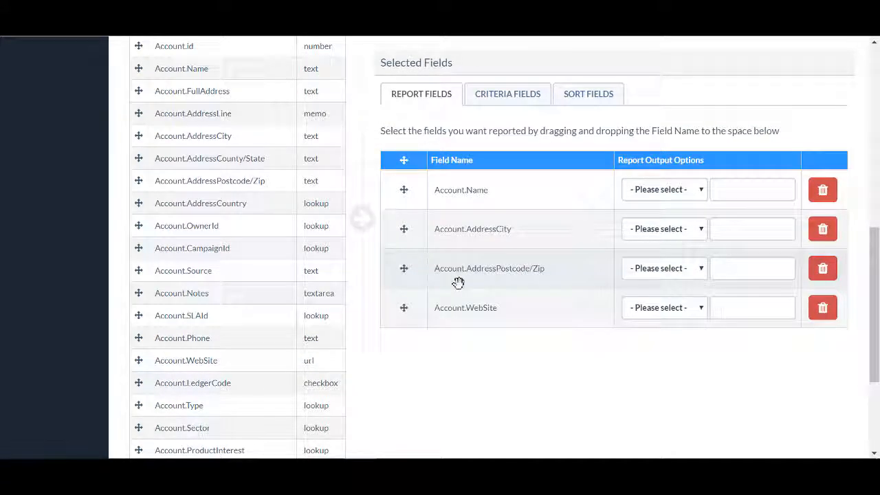
Add the Contact.FullName and Contact.Email fields to the end of the selected report fields.
scroll(339, 284, "up", 1)
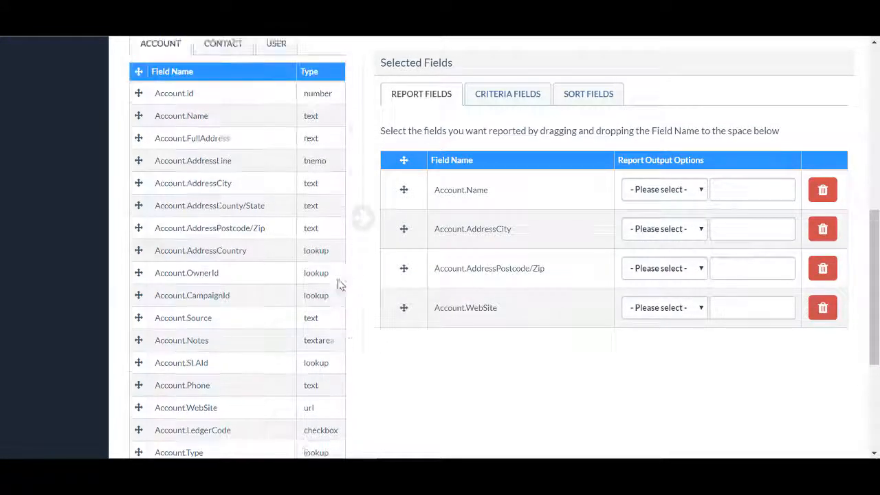
scroll(340, 284, "up", 1)
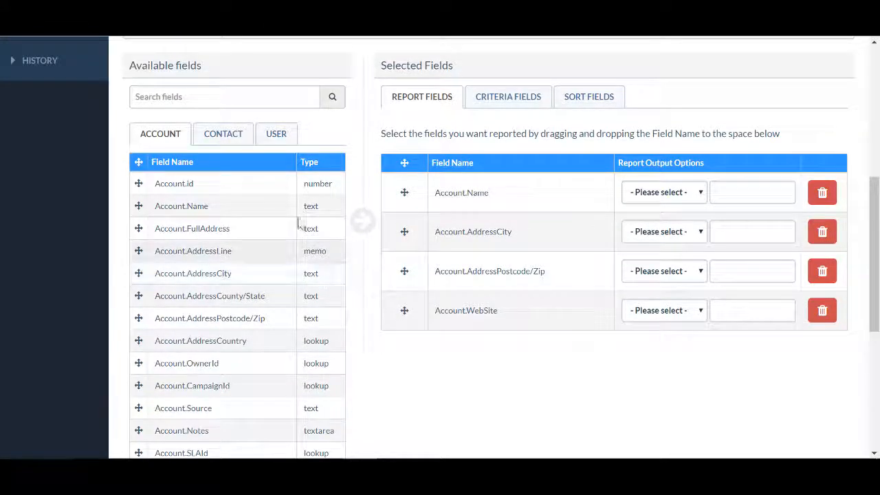
left_click(230, 143)
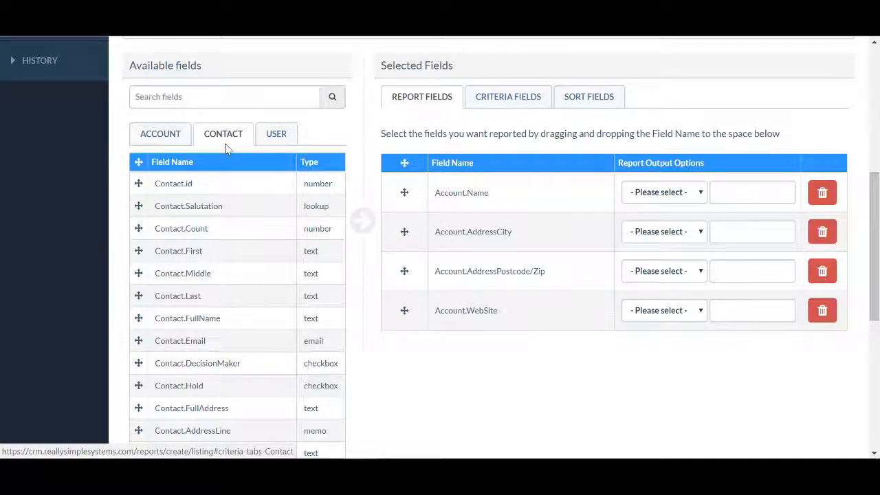
left_click_drag(140, 317, 484, 325)
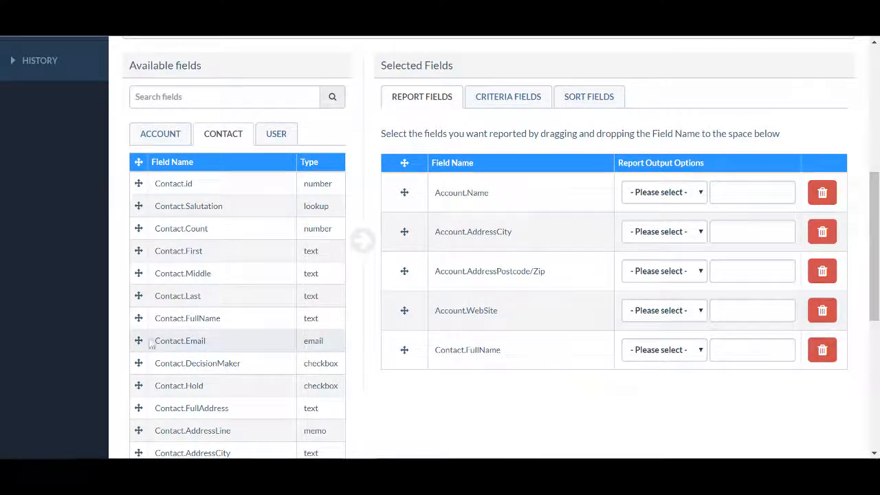
left_click_drag(137, 339, 480, 375)
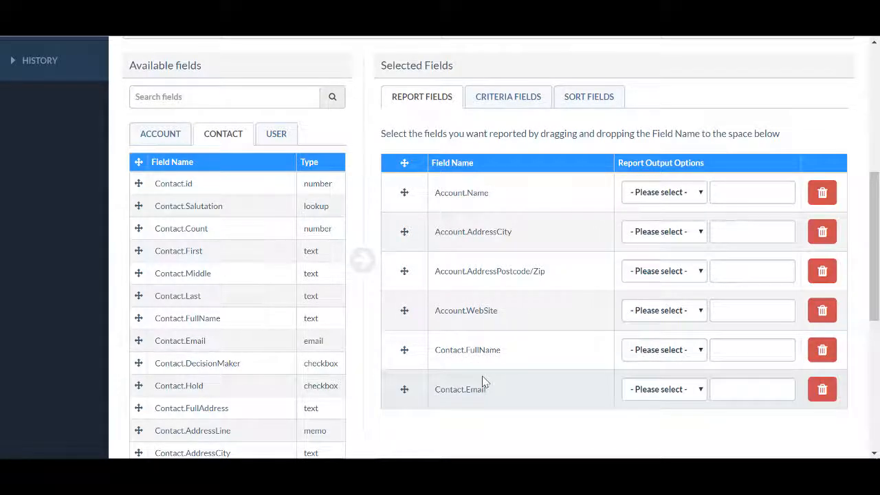
Move Account.WebSite above Account.AddressPostcode/Zip and set its output option to Maximum Characters of 40.
mouse_move(408, 389)
left_mouse_down()
mouse_move(419, 390)
mouse_move(429, 289)
mouse_move(415, 408)
mouse_move(411, 397)
left_mouse_up()
left_click_drag(410, 315, 405, 265)
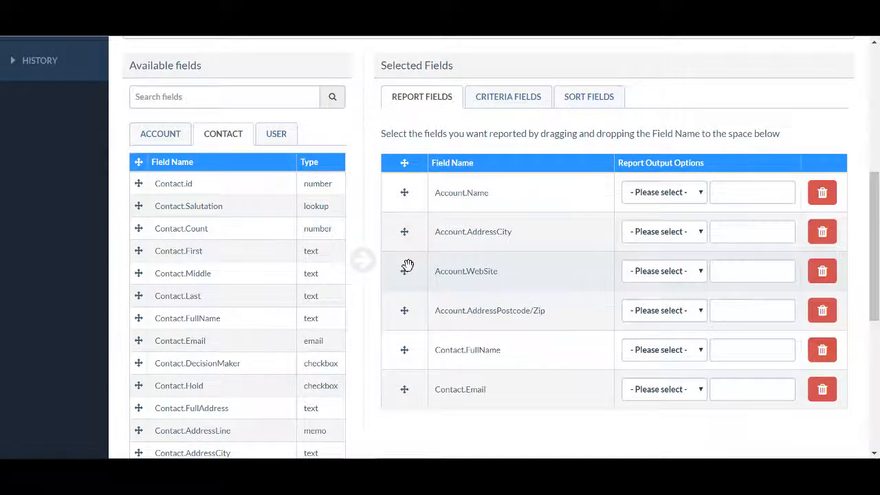
left_click(700, 275)
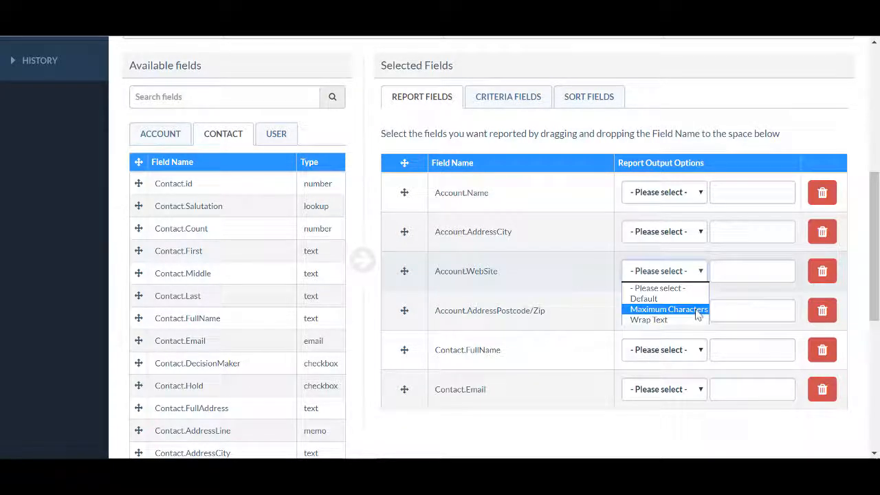
left_click(696, 309)
left_click(725, 273)
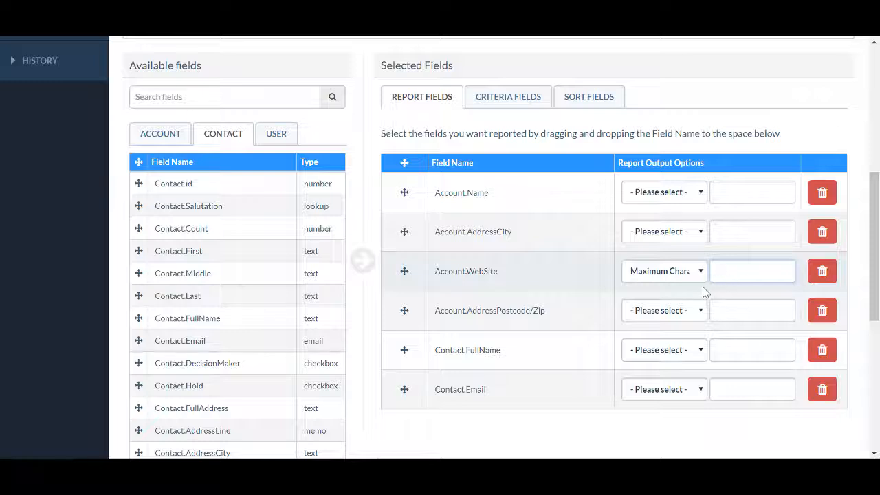
type("40")
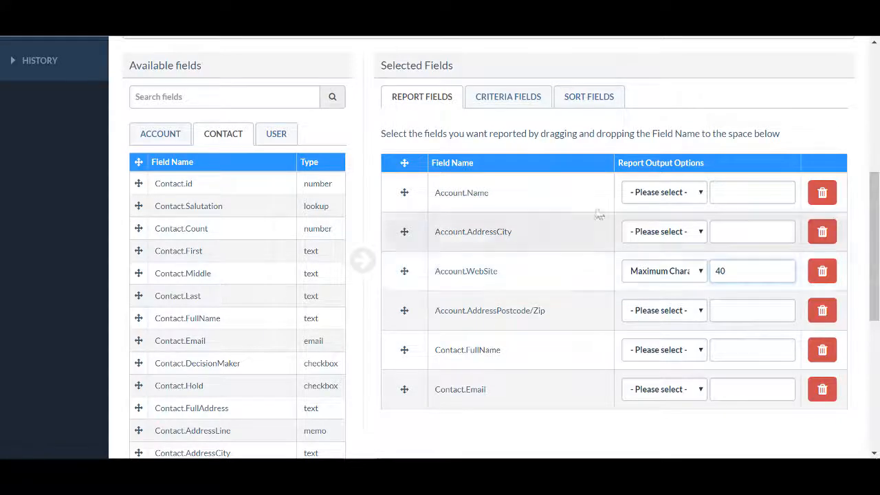
Add Account.AddressCity as a criteria field with the condition equal to London.
left_click(523, 103)
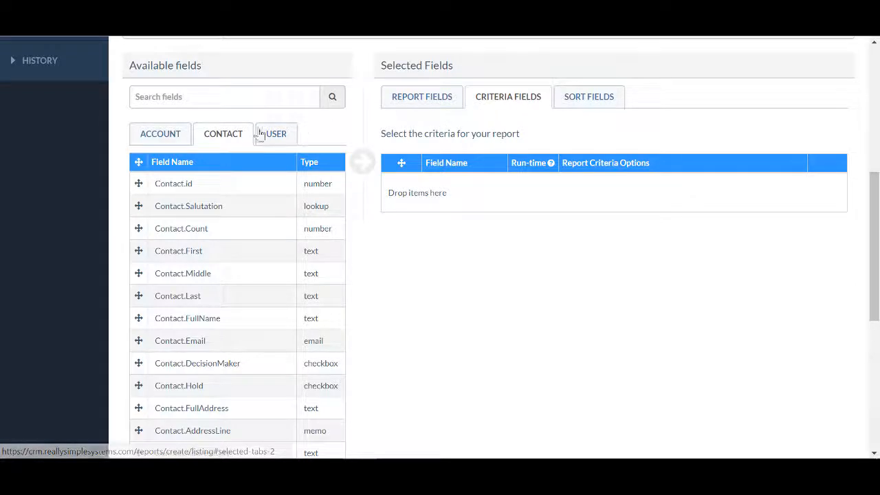
left_click(164, 137)
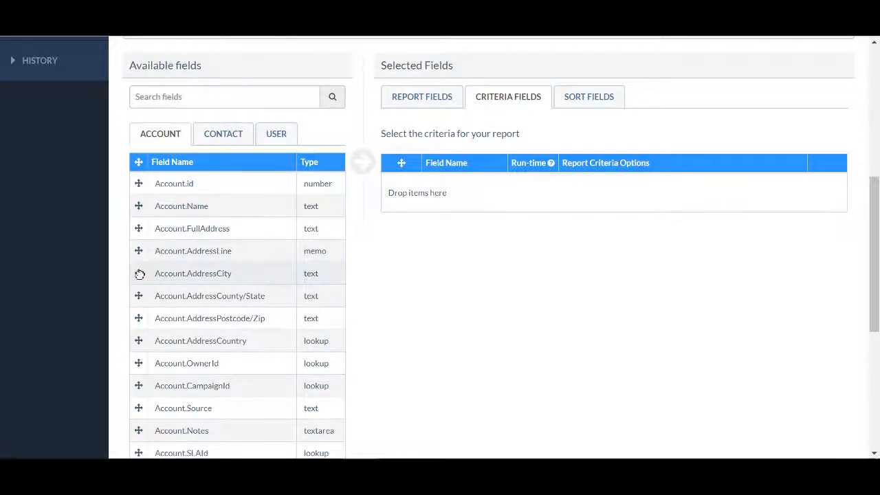
left_click_drag(139, 272, 428, 193)
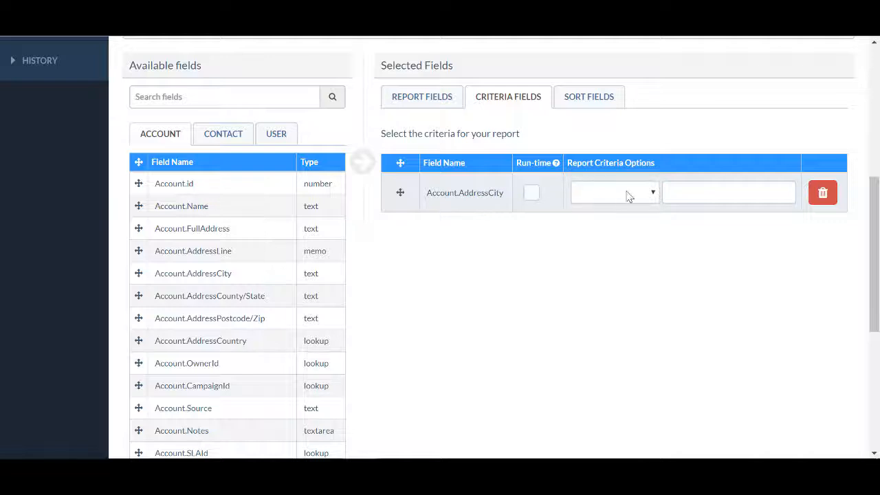
left_click(654, 195)
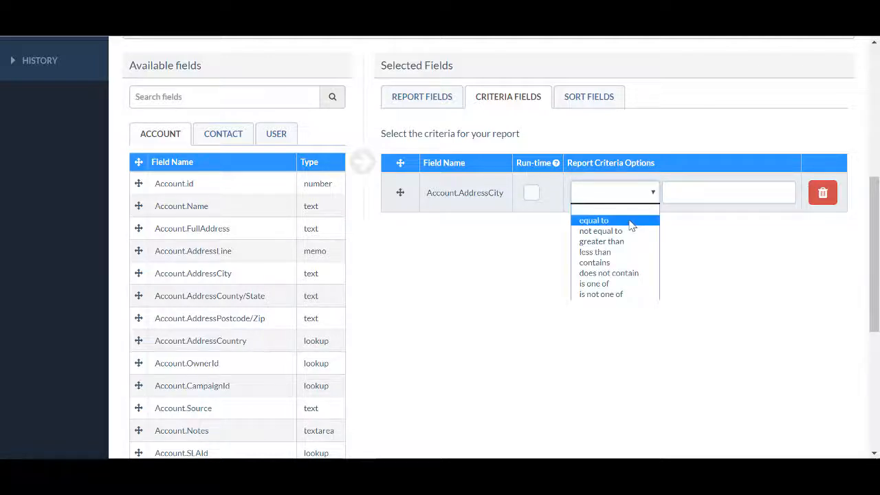
left_click(631, 221)
left_click(688, 197)
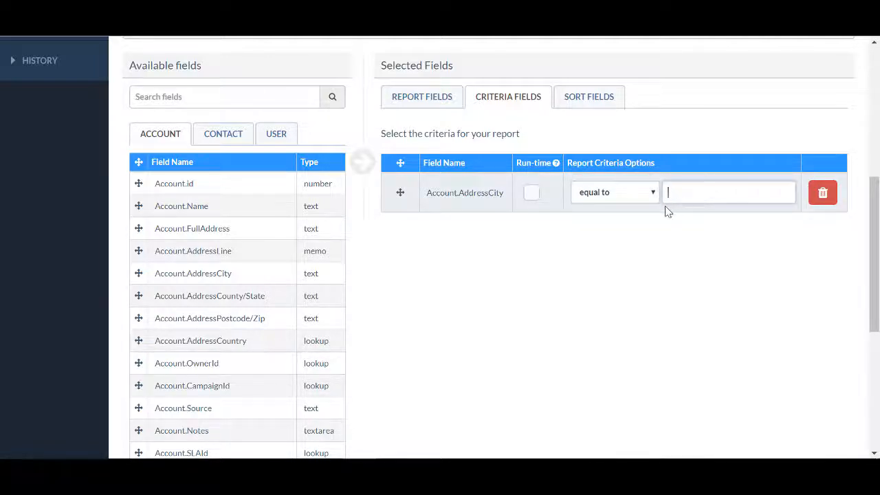
type("London")
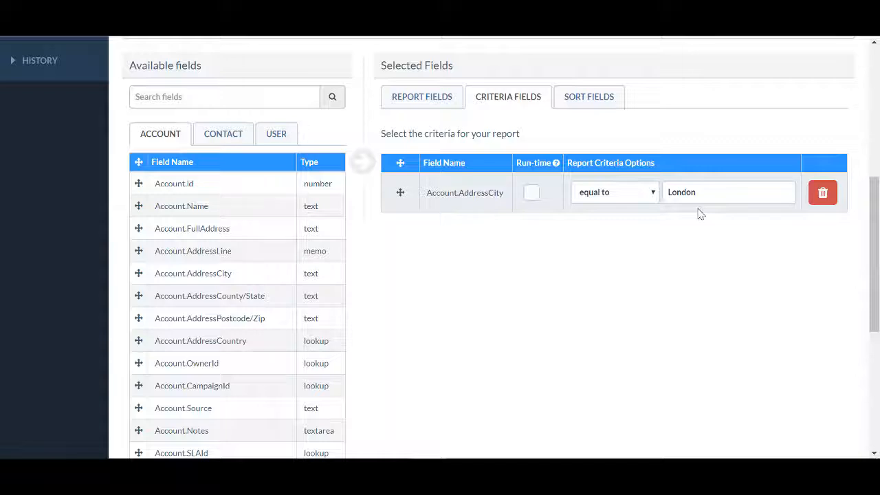
Change the Account.AddressCity criterion to is one of London;Birmingham;Manchester.
left_click(653, 193)
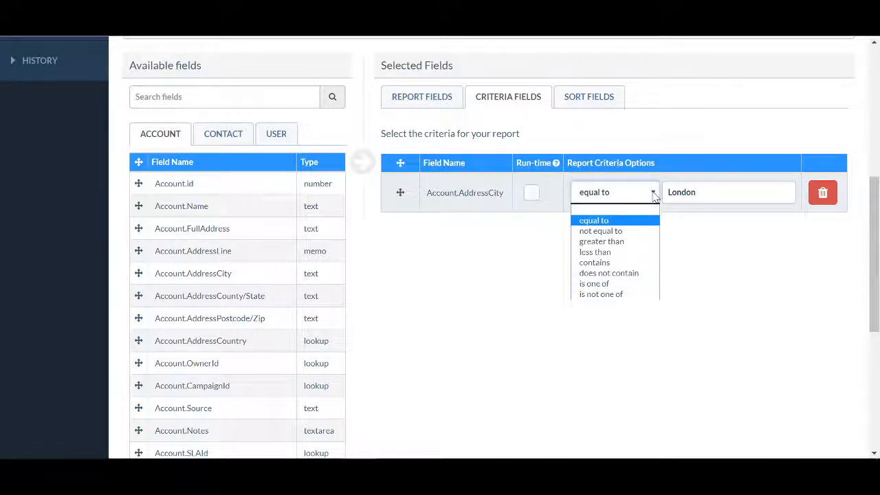
left_click(619, 286)
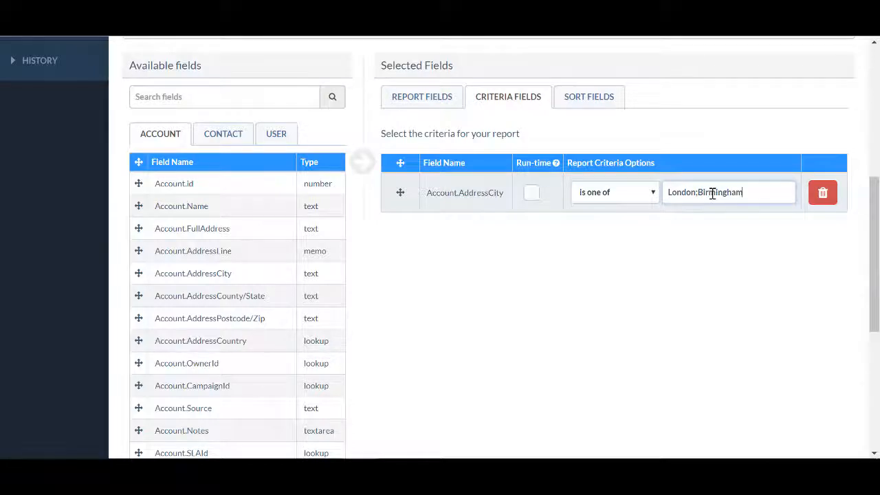
type("Manchester")
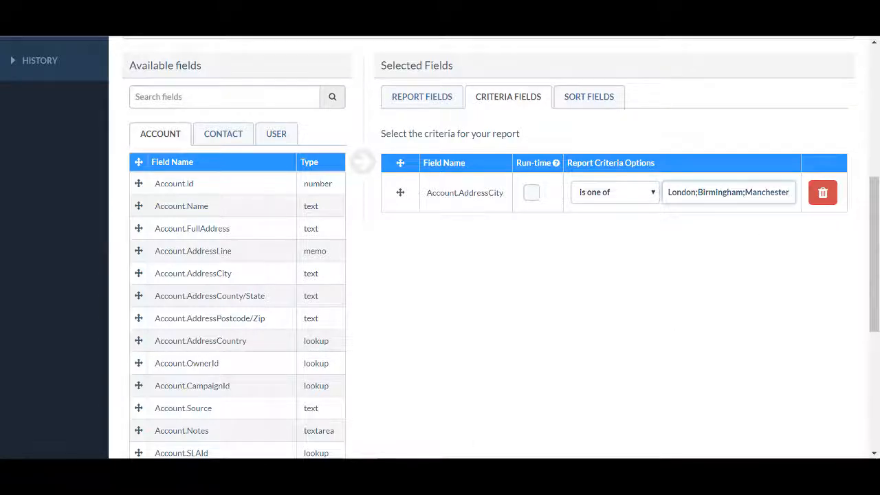
Remove Birmingham and Manchester from the Account.AddressCity criterion and set its condition back to equal to London.
left_click_drag(792, 192, 695, 192)
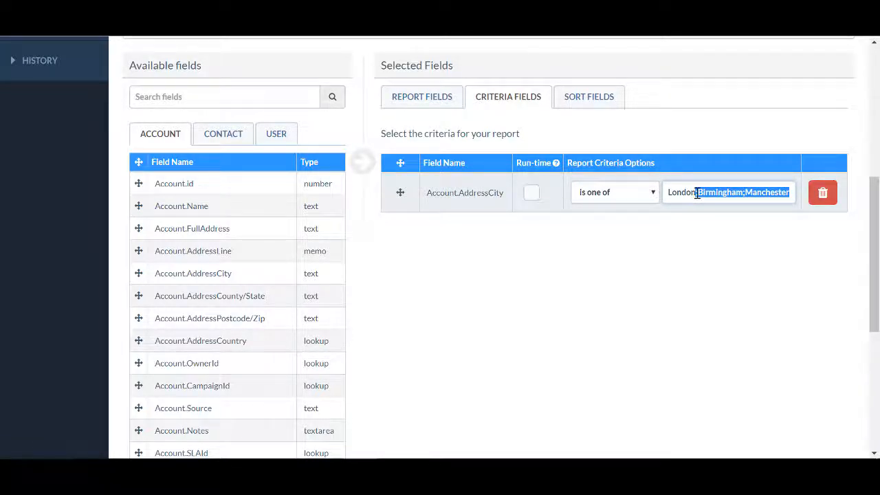
key("BackSpace")
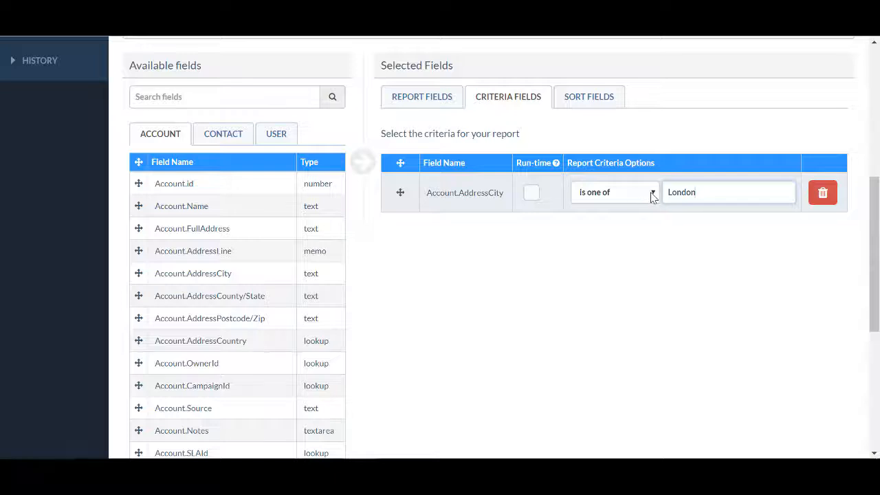
left_click(647, 195)
left_click(633, 221)
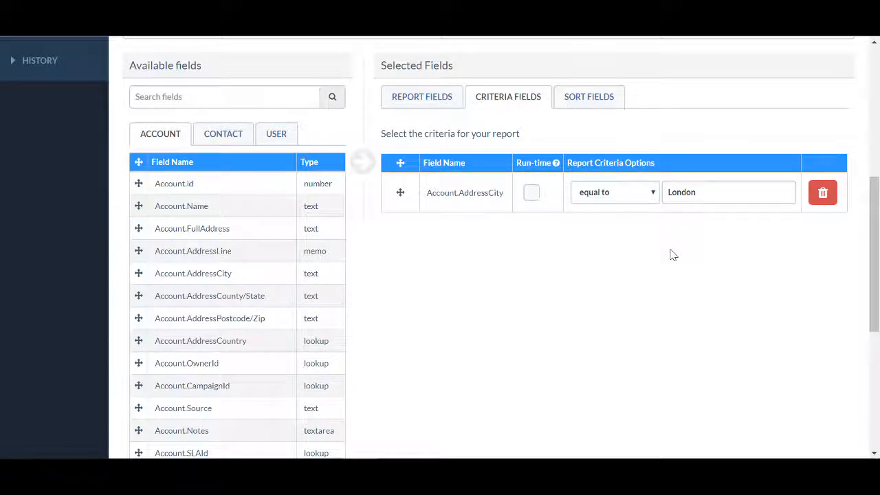
Add Account.Name as an ascending sort field and save the report.
left_click(591, 97)
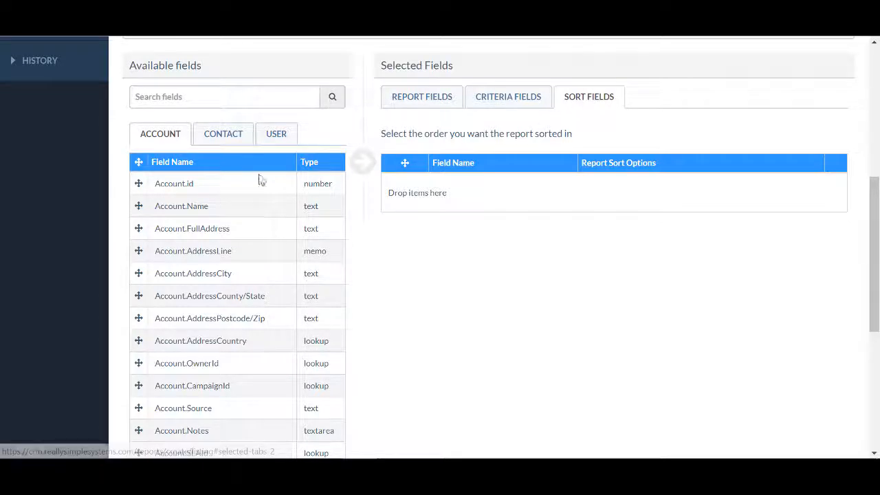
left_click_drag(142, 202, 495, 200)
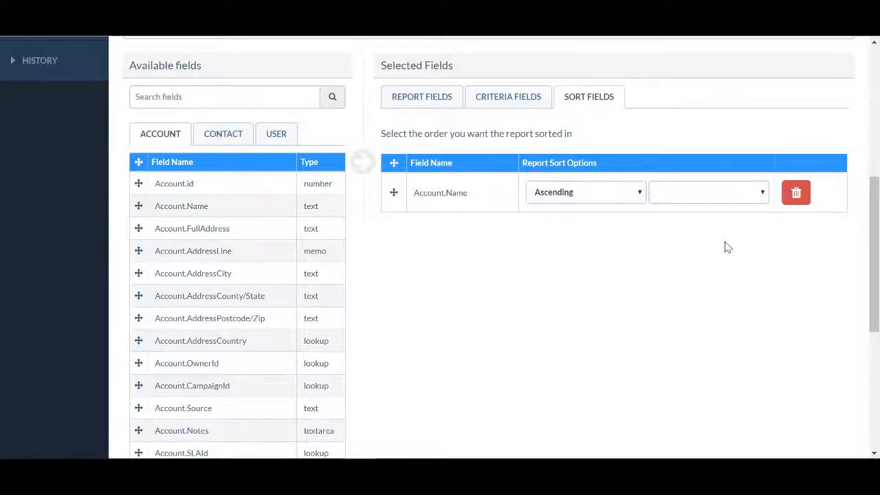
left_click_drag(870, 280, 877, 146)
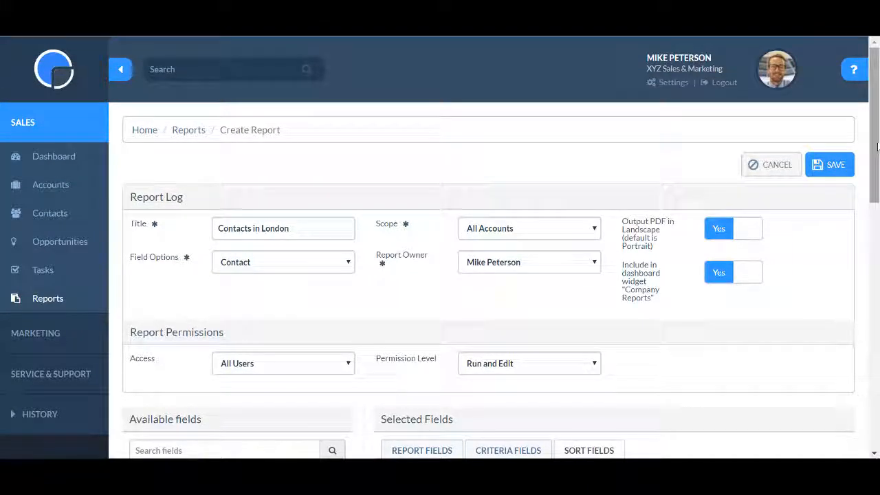
left_click(833, 168)
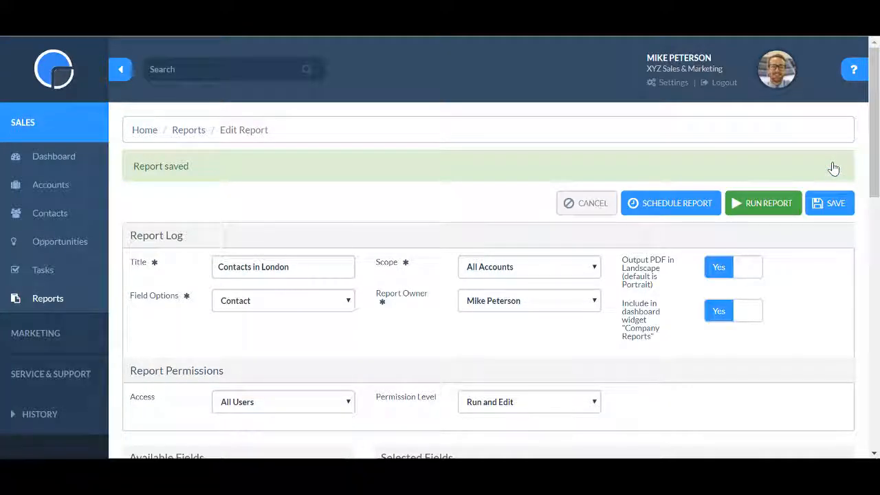
Run the Contacts in London report with Screen as the output type.
left_click(767, 209)
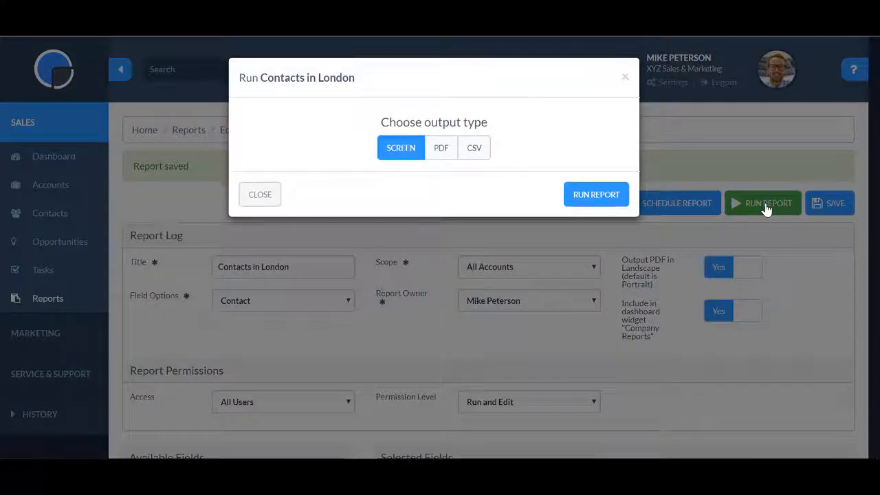
left_click(445, 150)
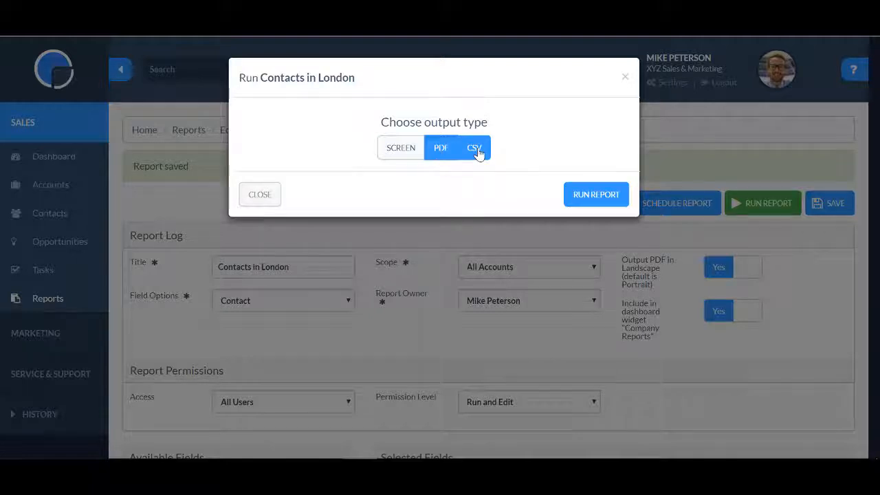
left_click(476, 155)
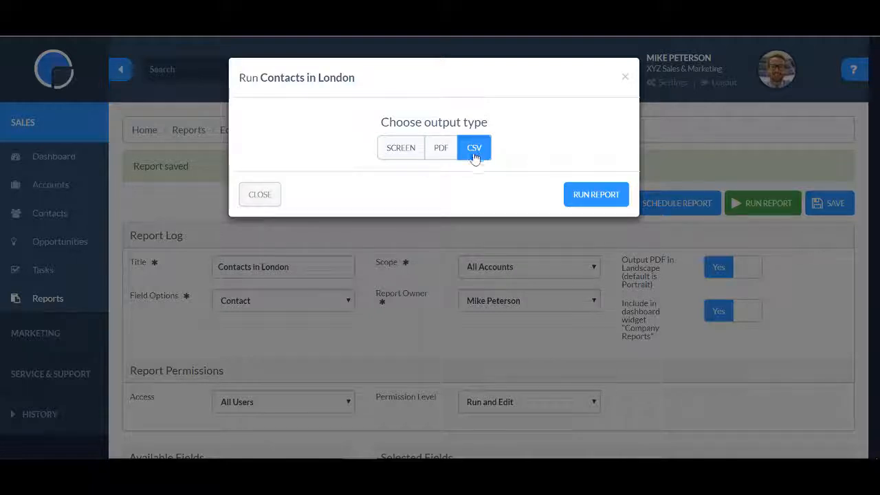
left_click(401, 151)
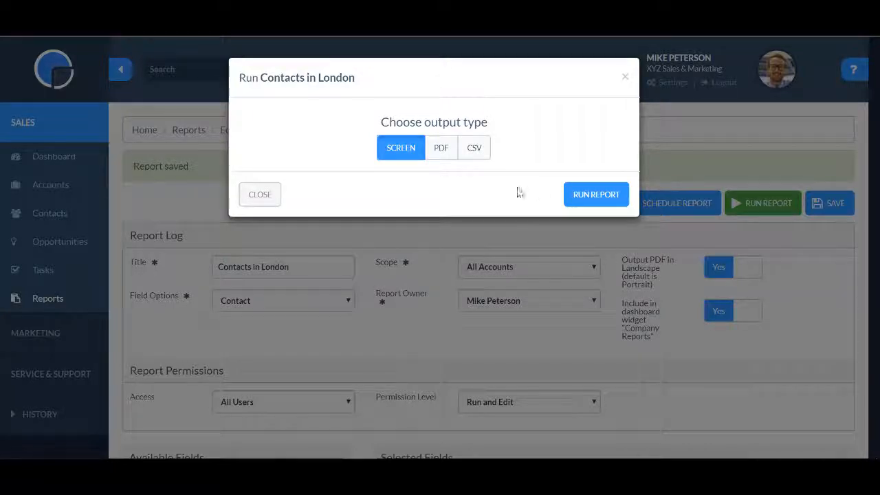
left_click(591, 199)
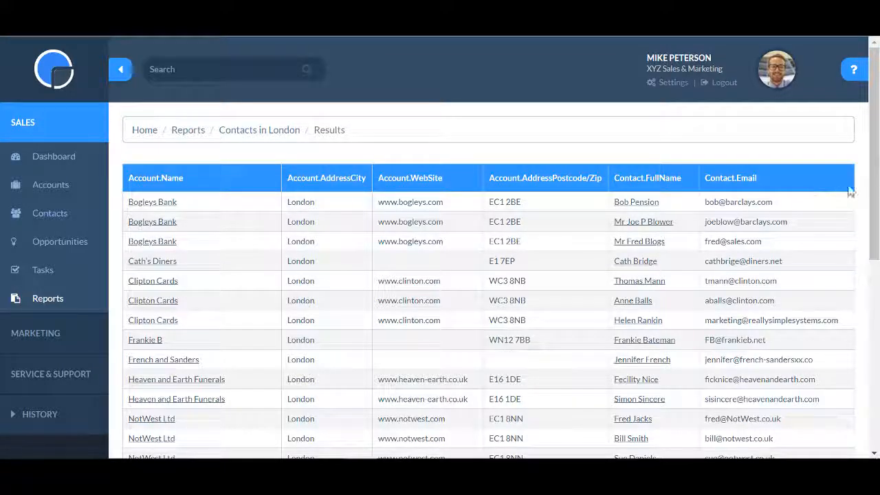
Return from the results to the edit page of the Contacts in London report.
mouse_move(876, 181)
left_mouse_down()
mouse_move(874, 356)
mouse_move(869, 175)
left_mouse_up()
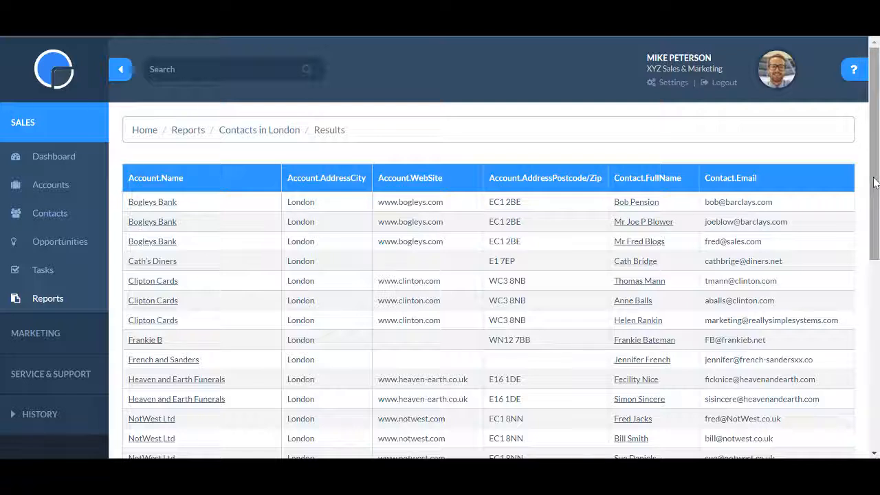
left_click(280, 136)
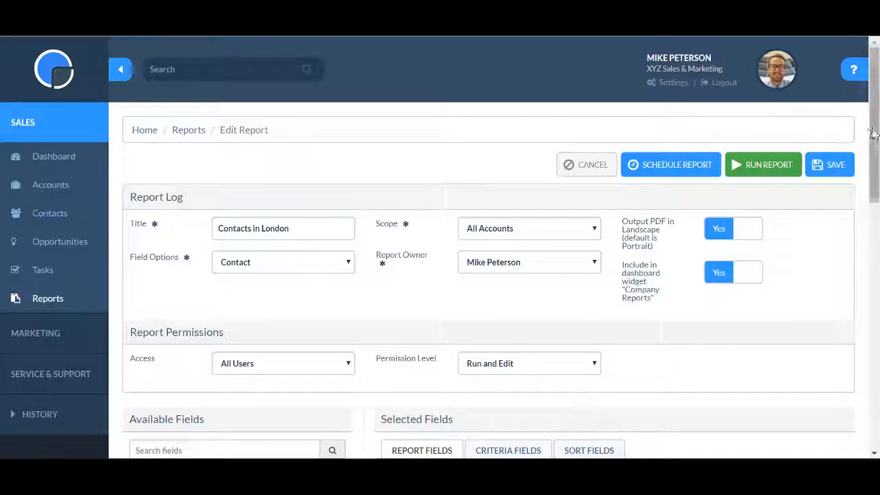
Replace the Account.Name sort field with Account.AddressPostcode/Zip in ascending order and save the report.
left_click_drag(871, 132, 864, 265)
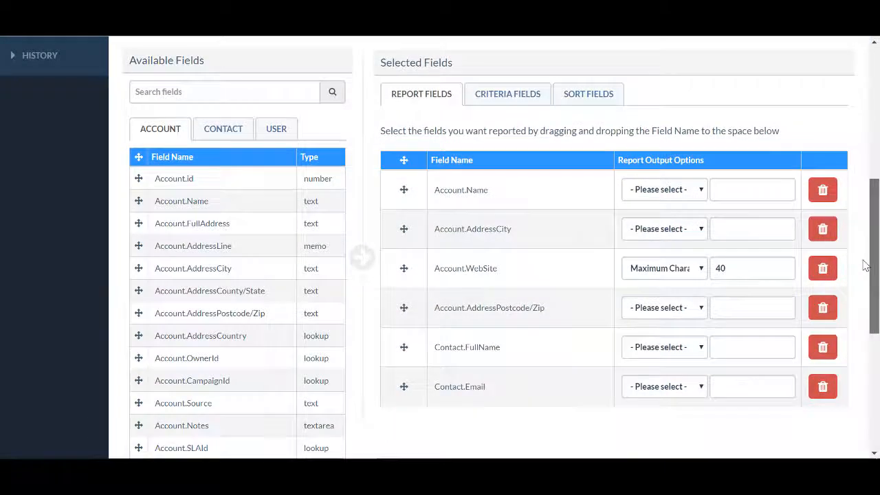
left_click(589, 98)
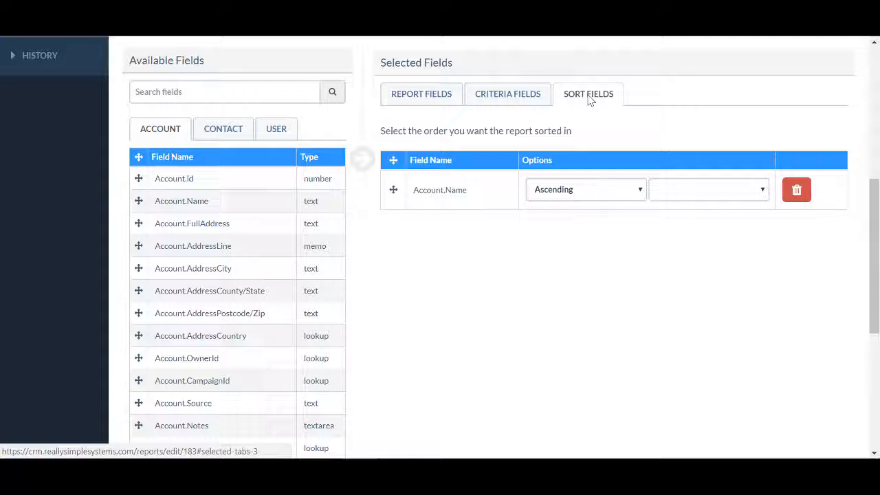
left_click(797, 198)
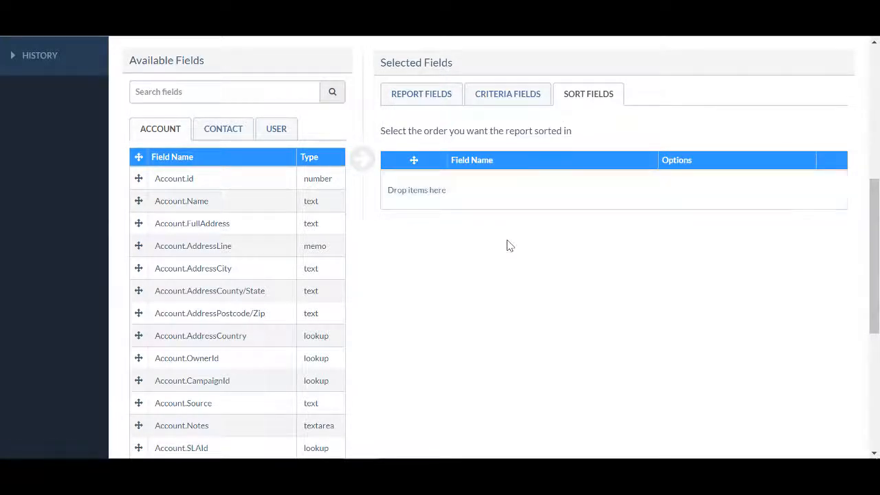
left_click_drag(138, 313, 449, 183)
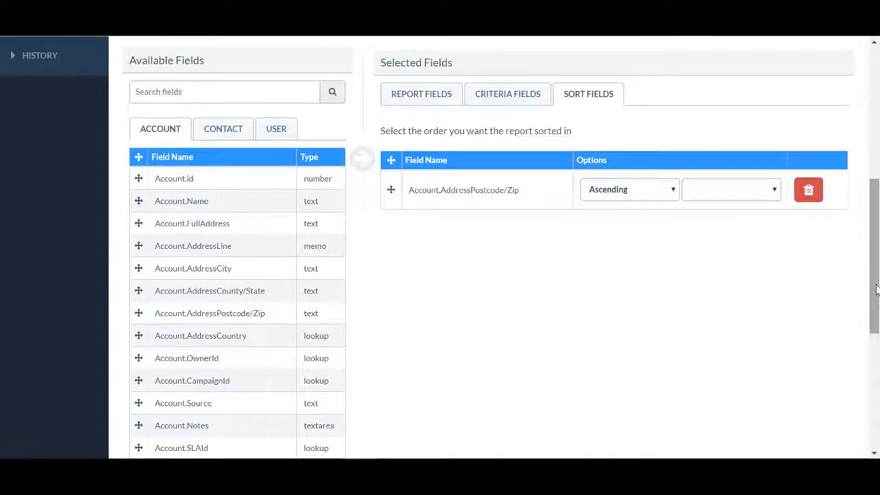
scroll(876, 289, "up", 5)
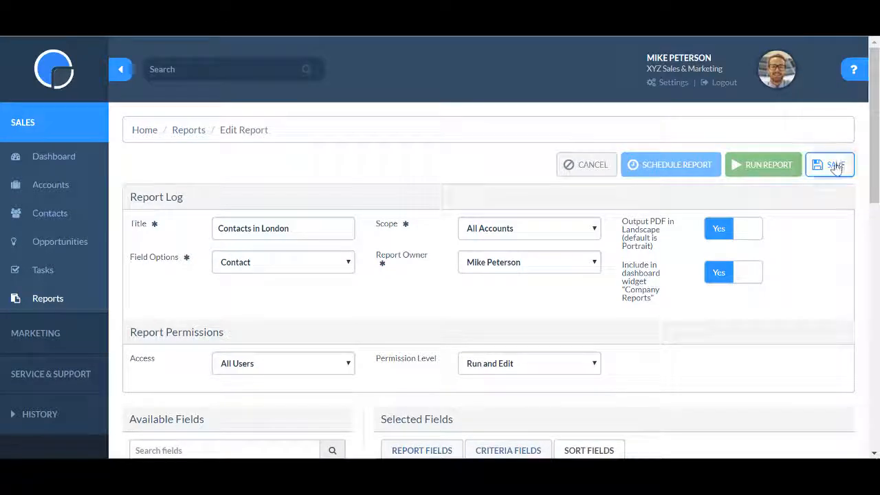
left_click(835, 166)
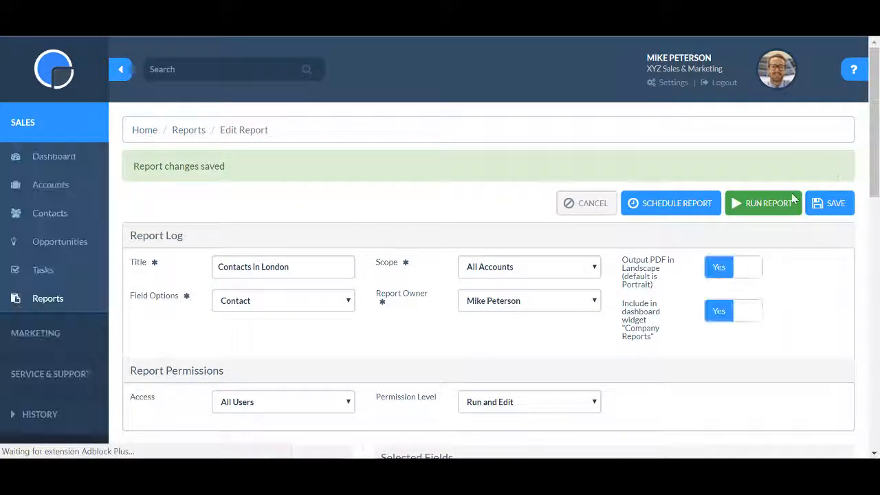
Run the saved Contacts in London report with Screen output and look through the results.
left_click(770, 203)
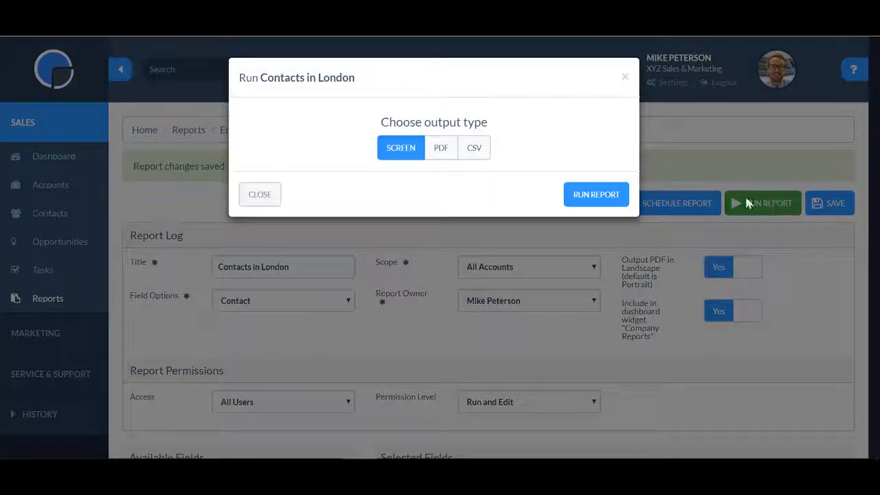
left_click(597, 194)
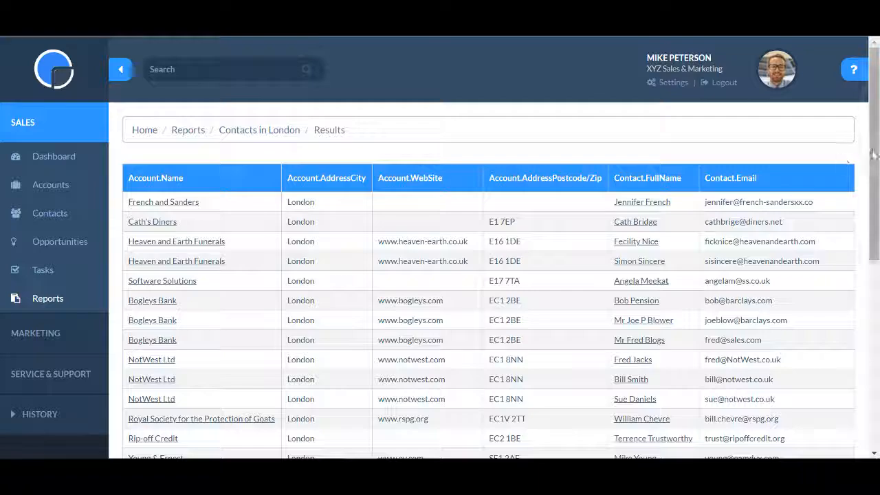
left_click_drag(872, 154, 838, 133)
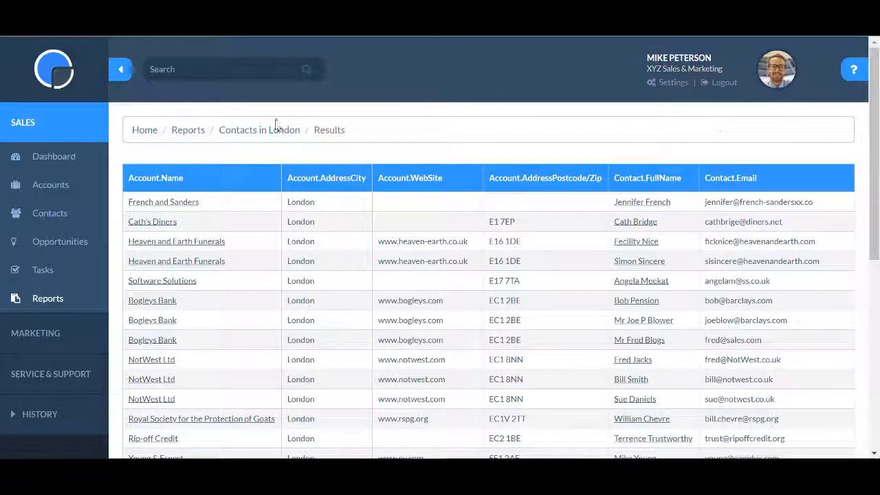
Return to the Contacts in London edit page and create a schedule for the report named "Contacts update".
left_click(241, 133)
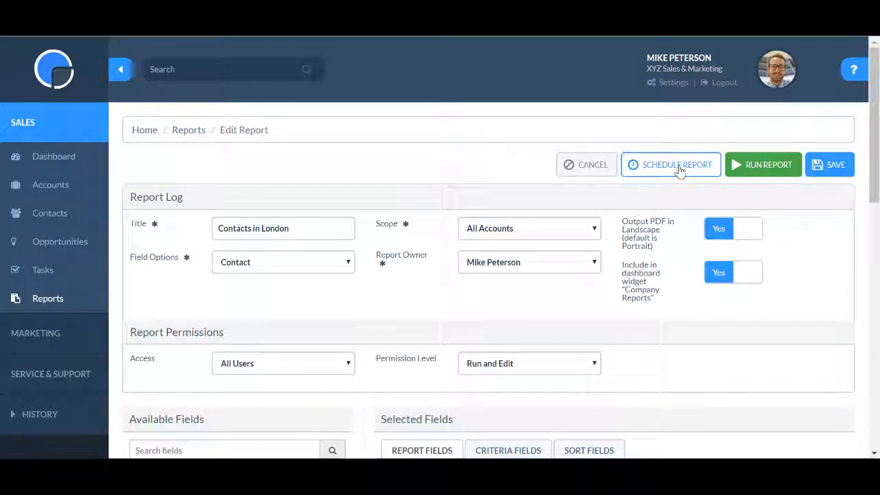
left_click(679, 172)
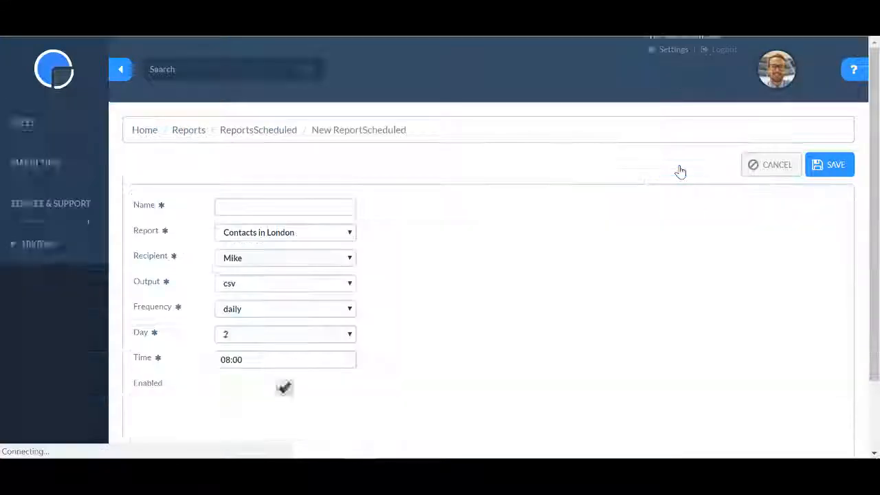
left_click(326, 205)
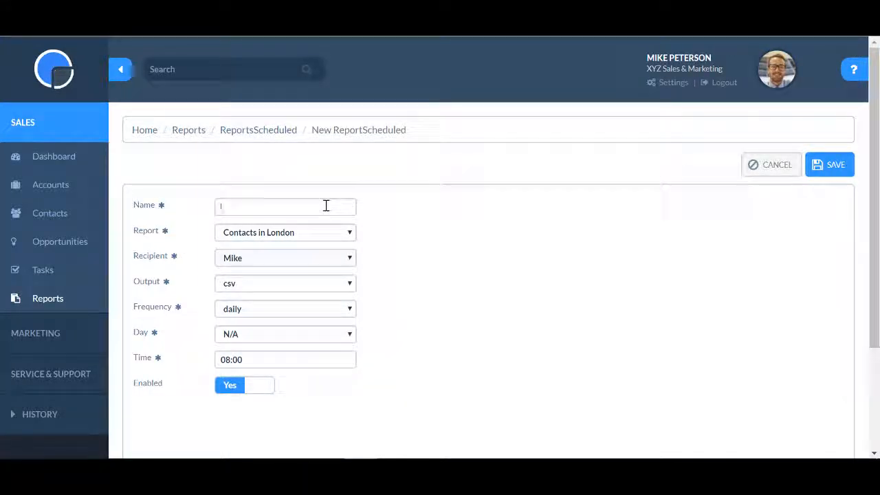
type("Con")
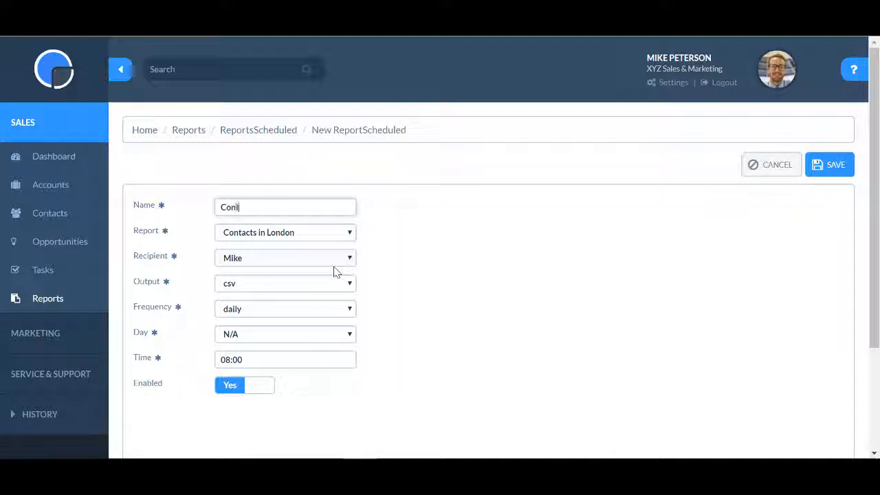
type("tacts update")
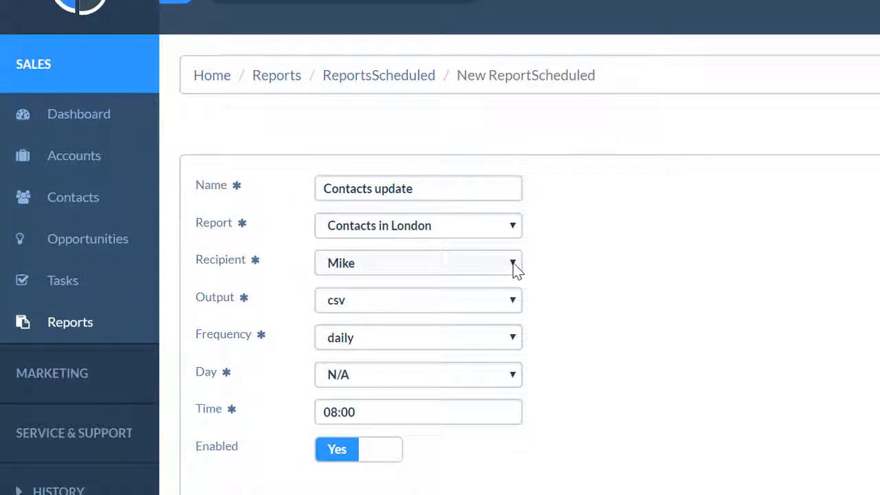
Use csv as the scheduled report's output, daily as its frequency and N/A as its day.
left_click(512, 300)
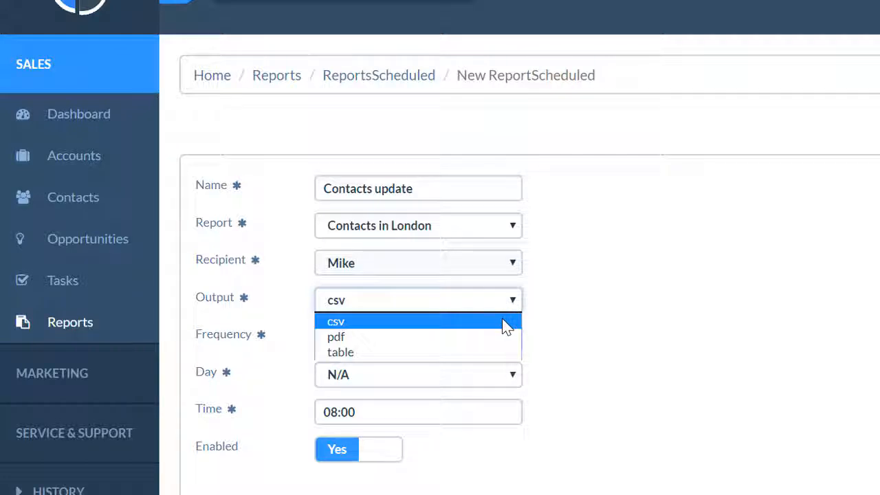
left_click(506, 322)
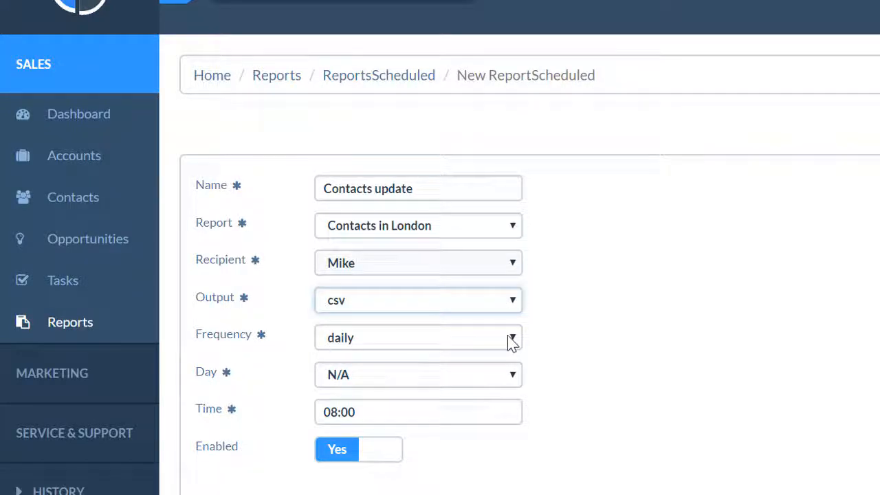
left_click(513, 339)
left_click(510, 336)
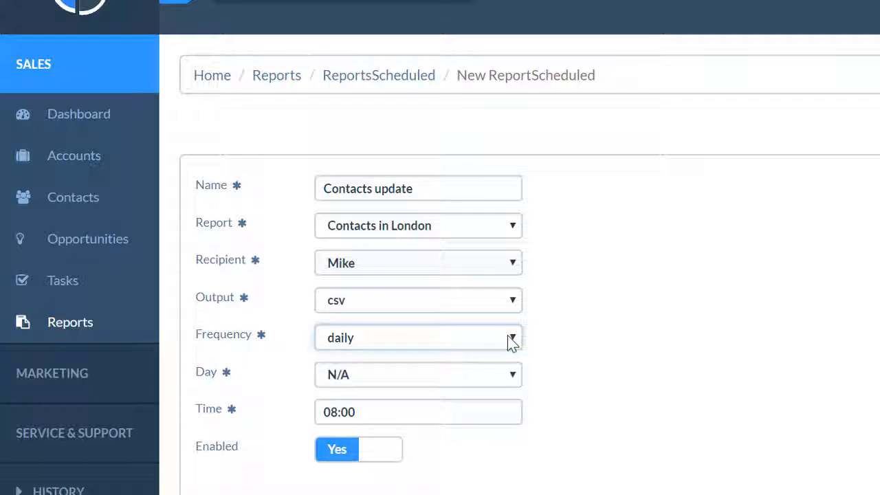
left_click(513, 378)
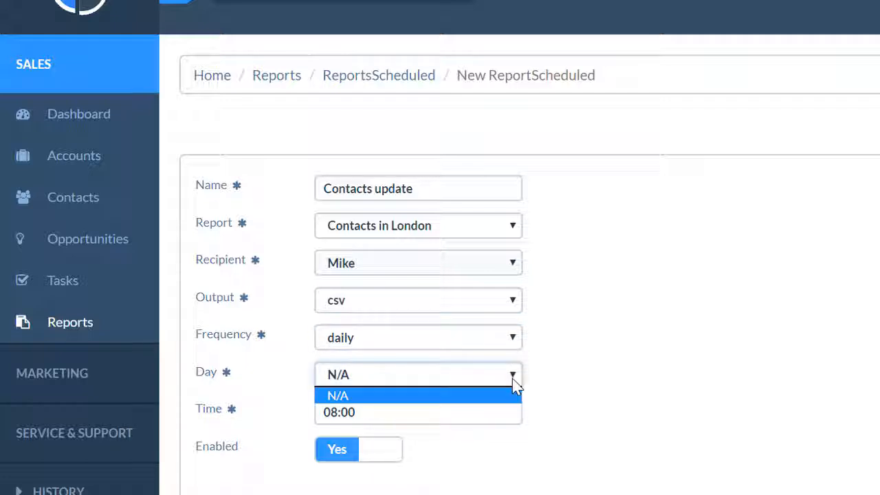
Set the scheduled report's time to 10:00 and save the schedule.
left_click(495, 415)
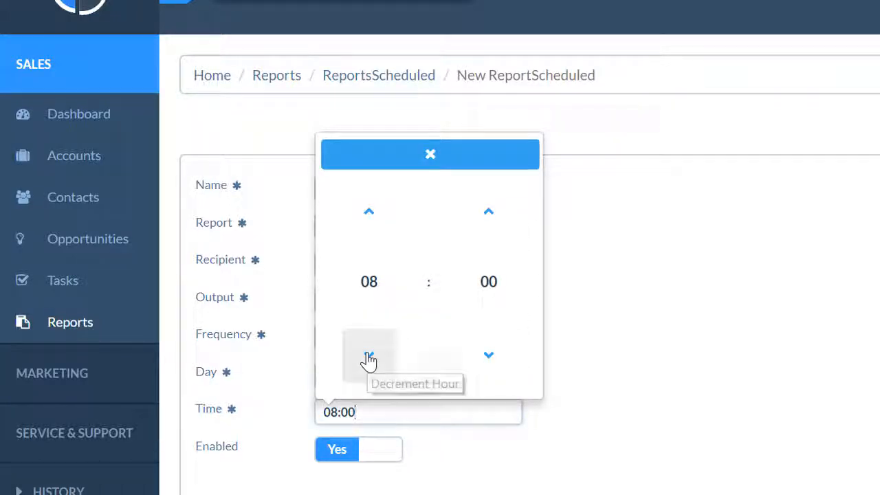
left_click(369, 213)
left_click(369, 213)
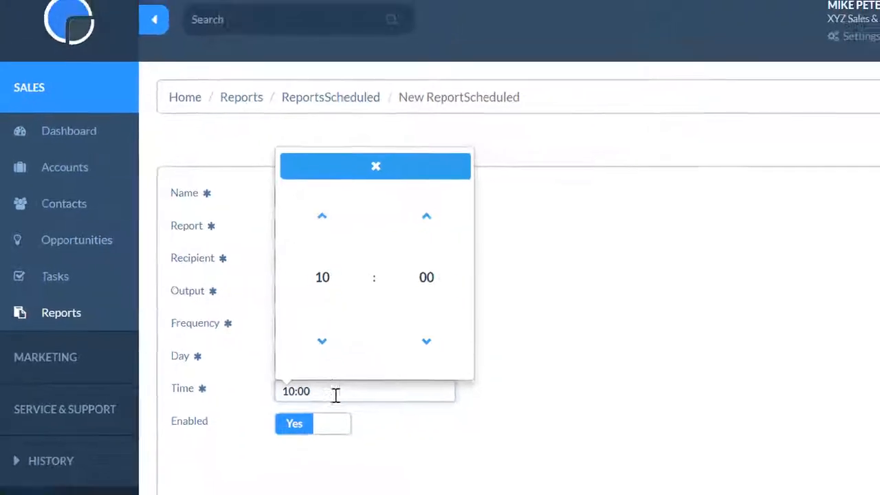
left_click(473, 434)
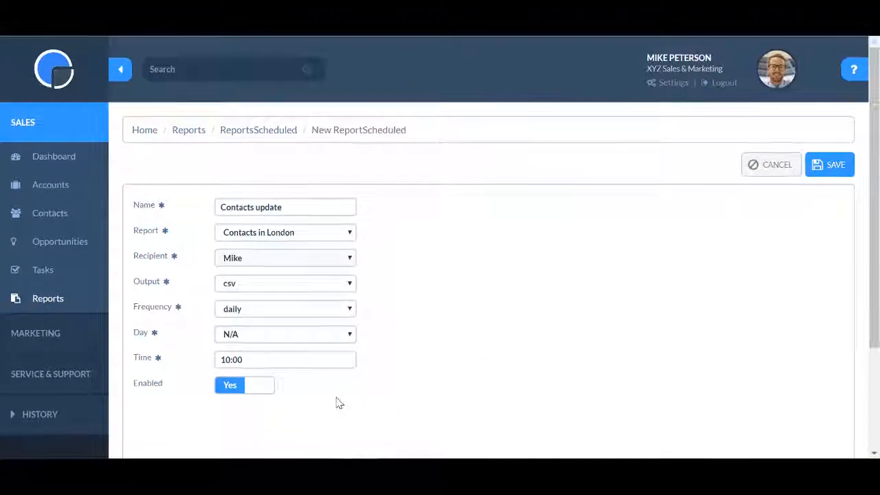
left_click(836, 166)
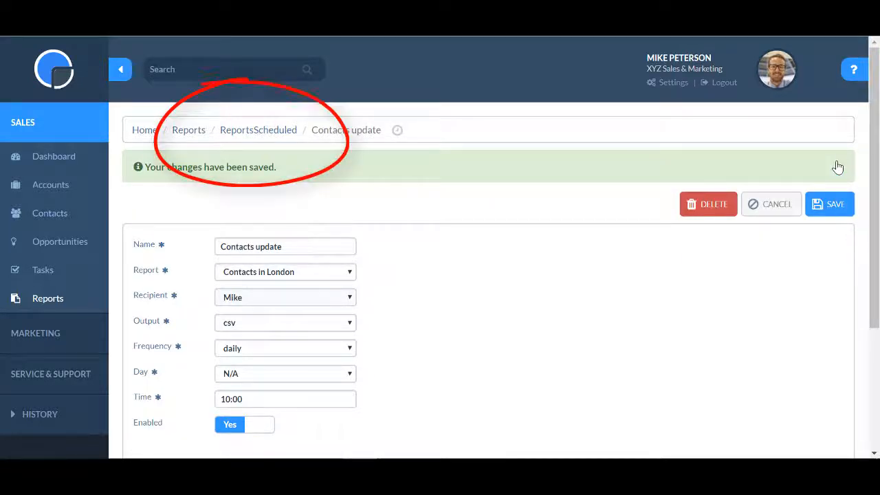
View the list of all scheduled reports and return to the main Reports list.
left_click(281, 140)
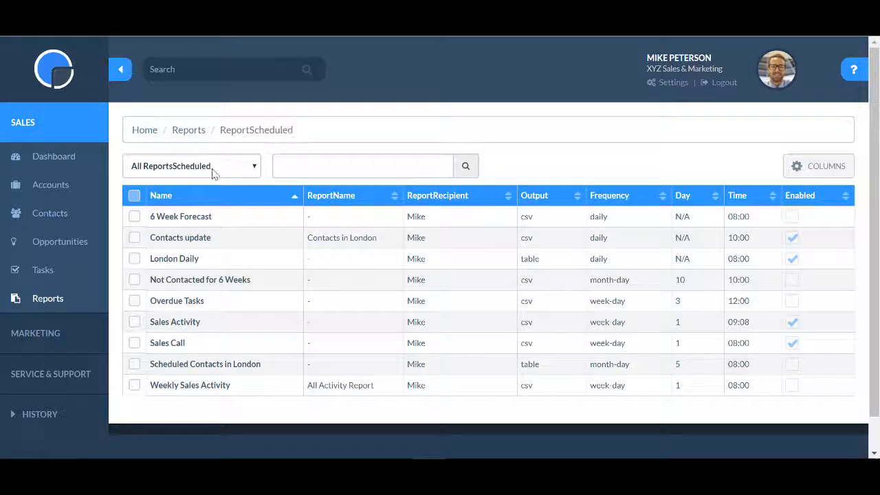
left_click(58, 300)
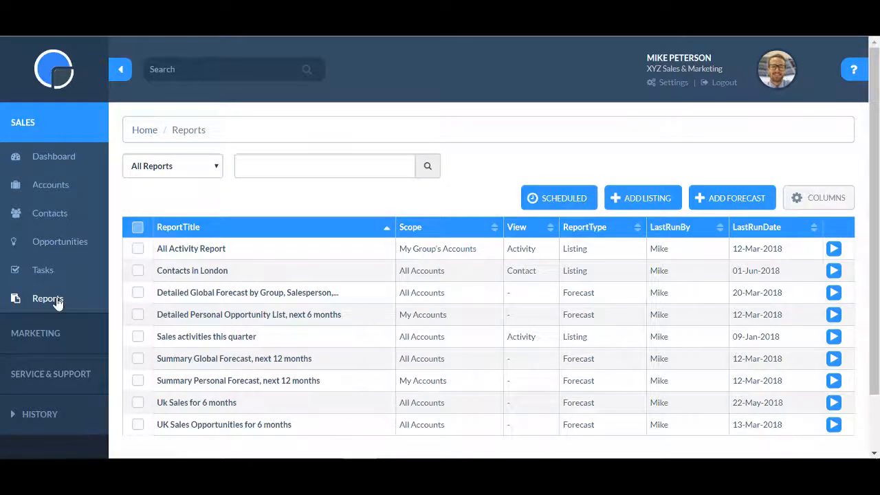
Create a new listing report titled "Sales Activity for last 6 weeks".
left_click(645, 199)
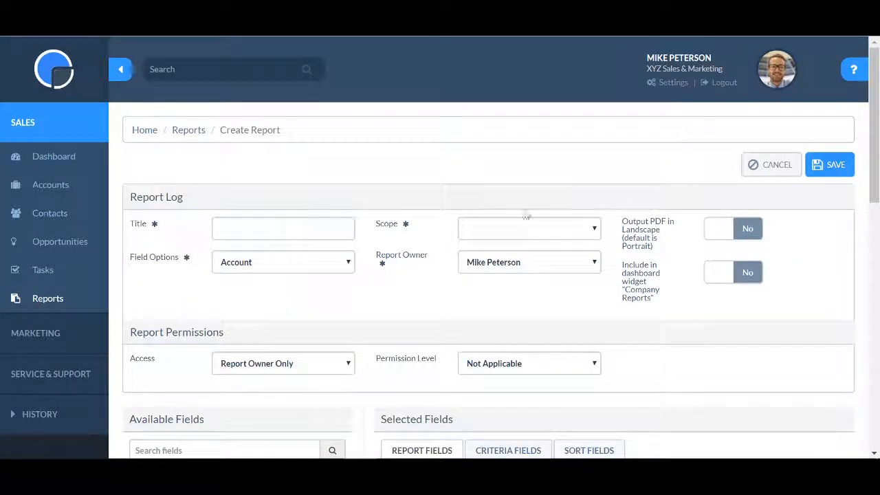
left_click(310, 230)
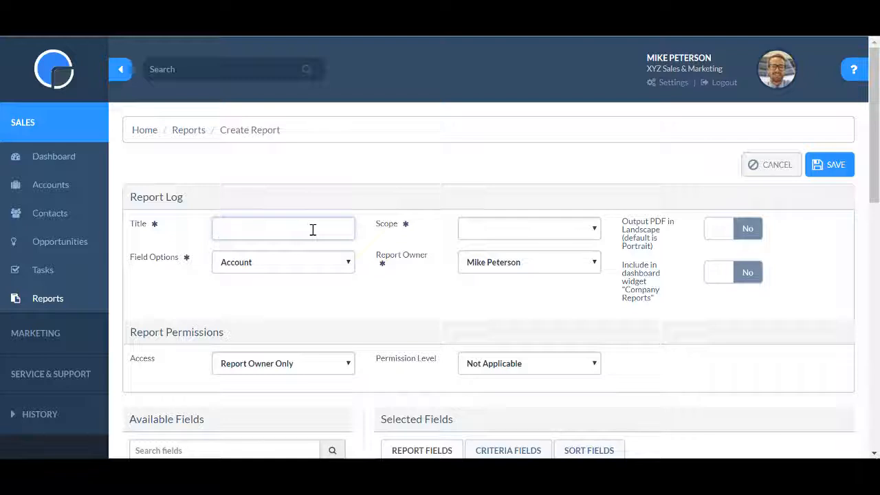
type("Sales Nct")
type("ivity for last")
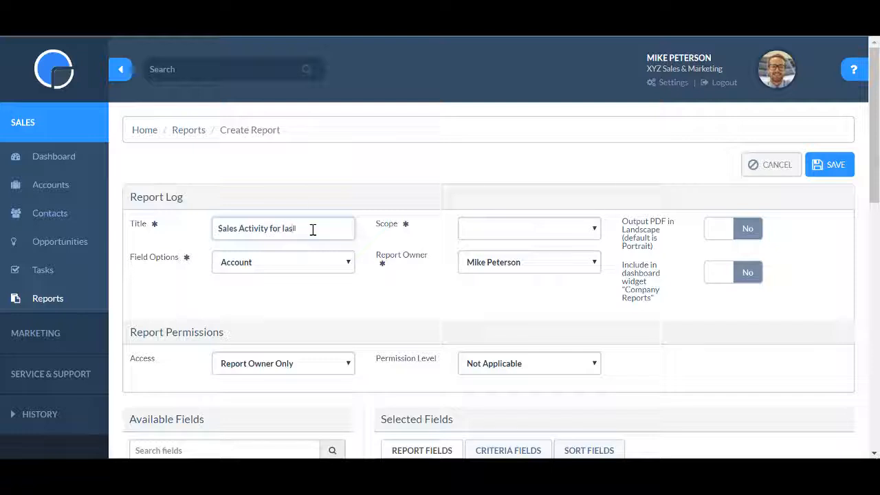
type(" 6 weeks")
Set the report's field options to Activity and scope to All Accounts, and include it in the Company Reports dashboard widget.
left_click(348, 262)
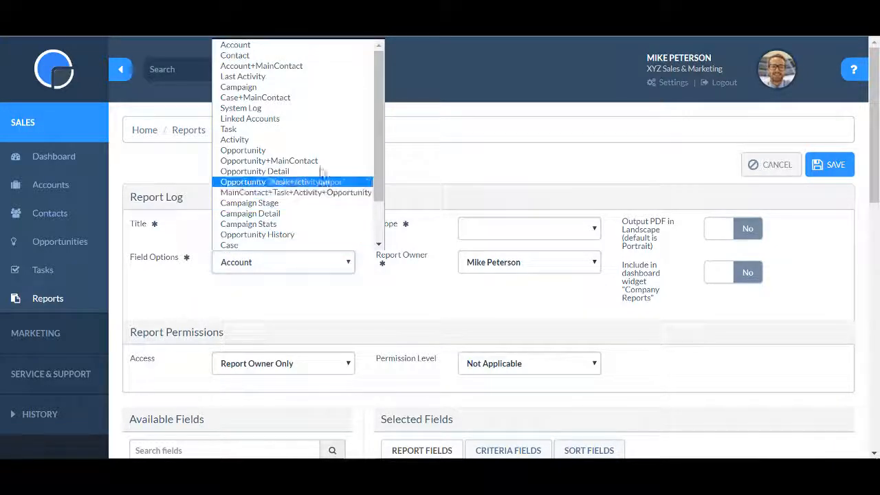
left_click(313, 142)
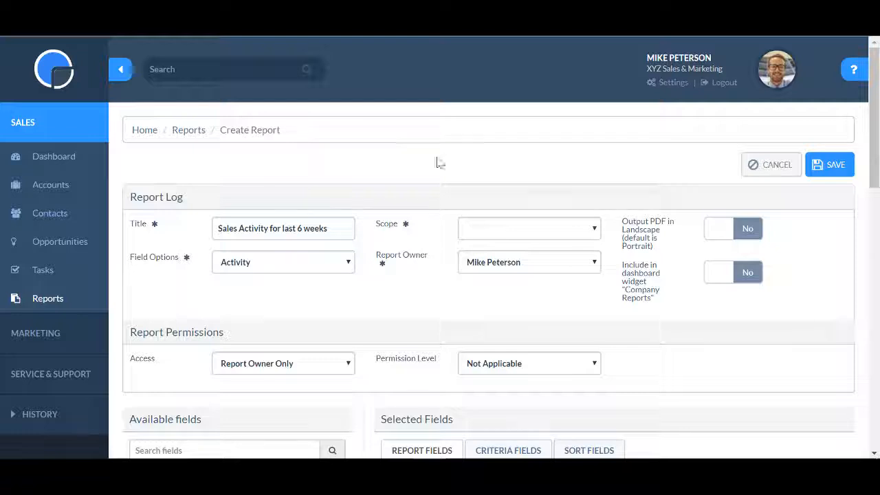
left_click(589, 229)
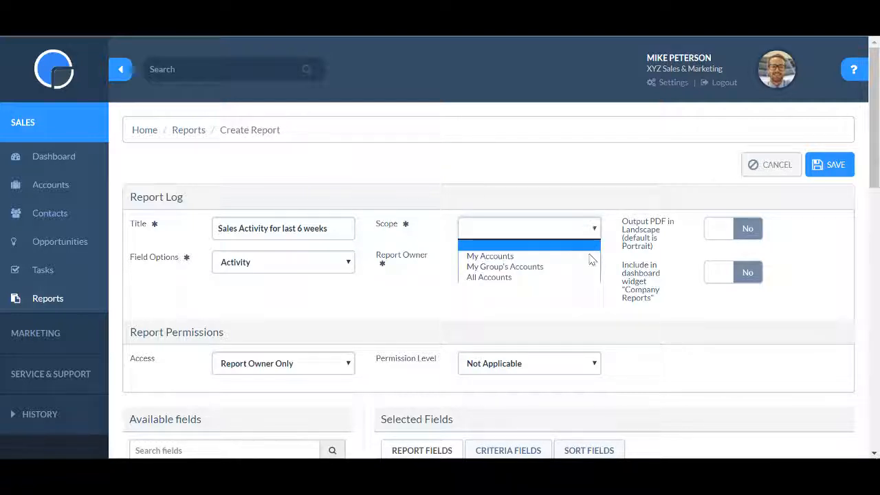
left_click(585, 277)
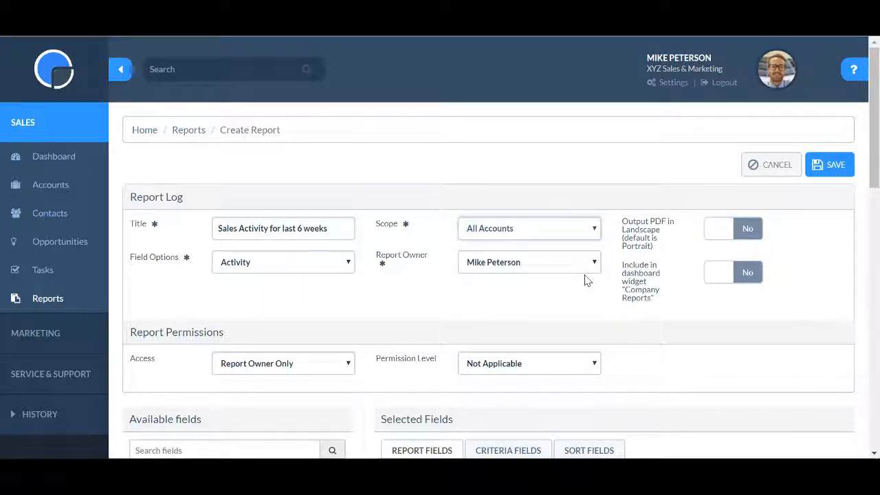
left_click(748, 275)
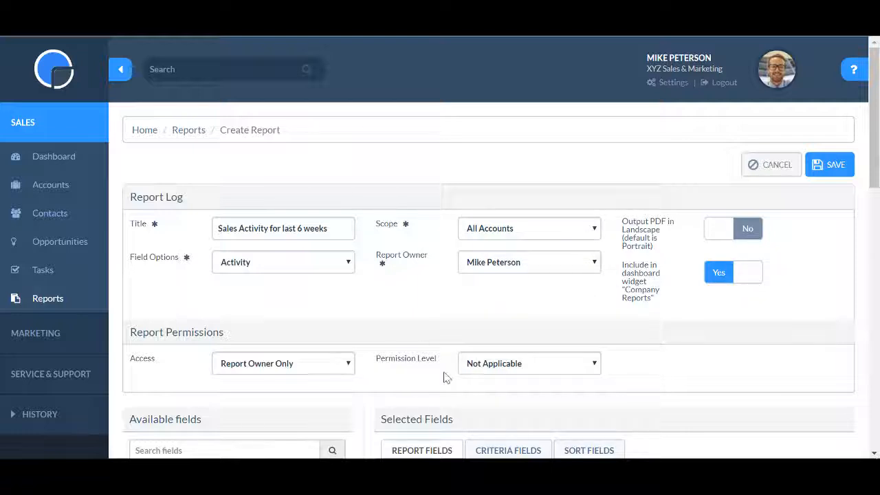
Add User.Initials, Account.Name and Account.Type to the report's output fields.
left_click_drag(875, 164, 851, 281)
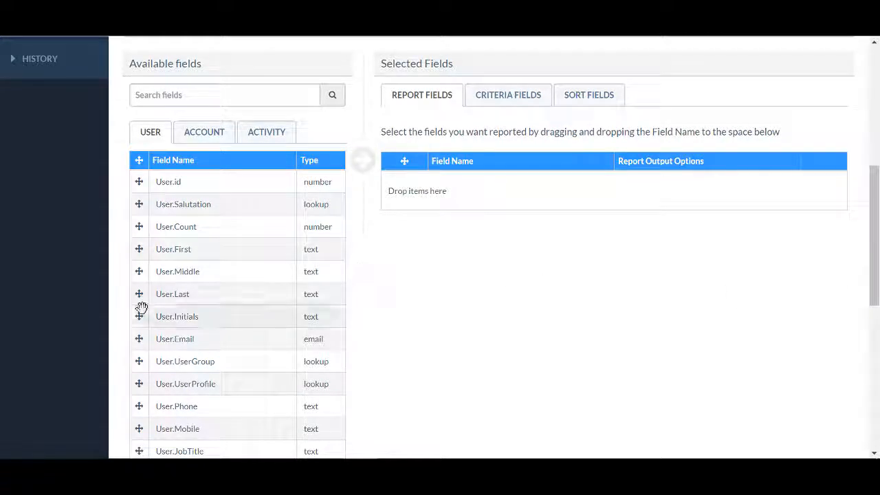
left_click_drag(141, 316, 437, 197)
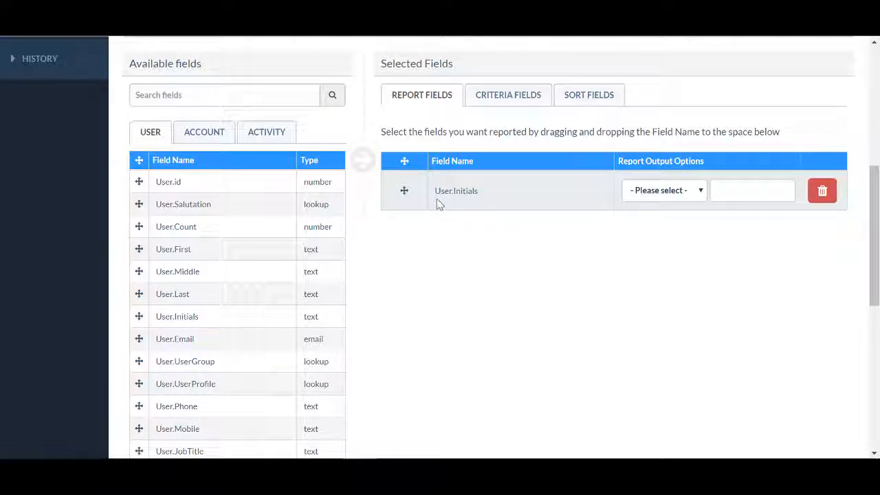
left_click(209, 137)
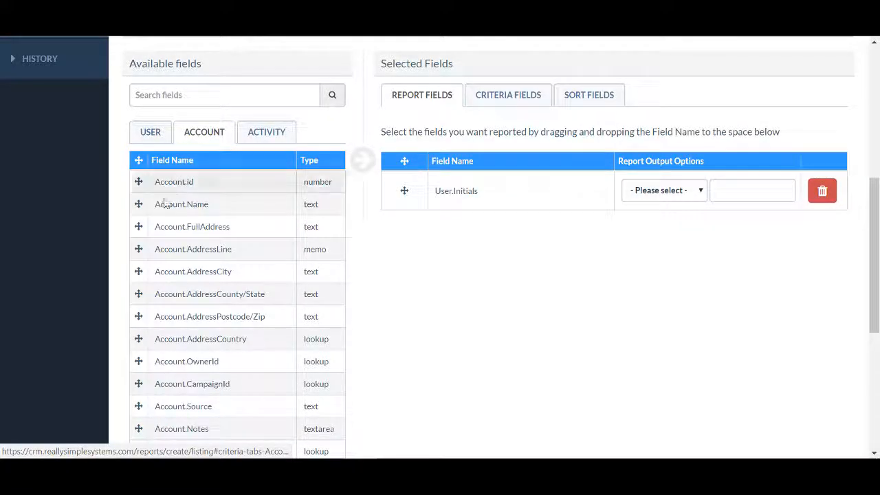
left_click_drag(138, 204, 453, 206)
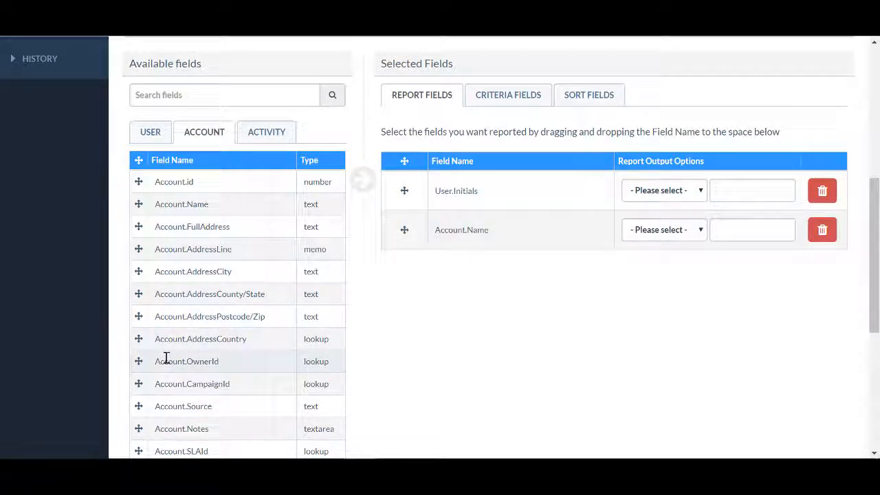
scroll(165, 358, "down", 2)
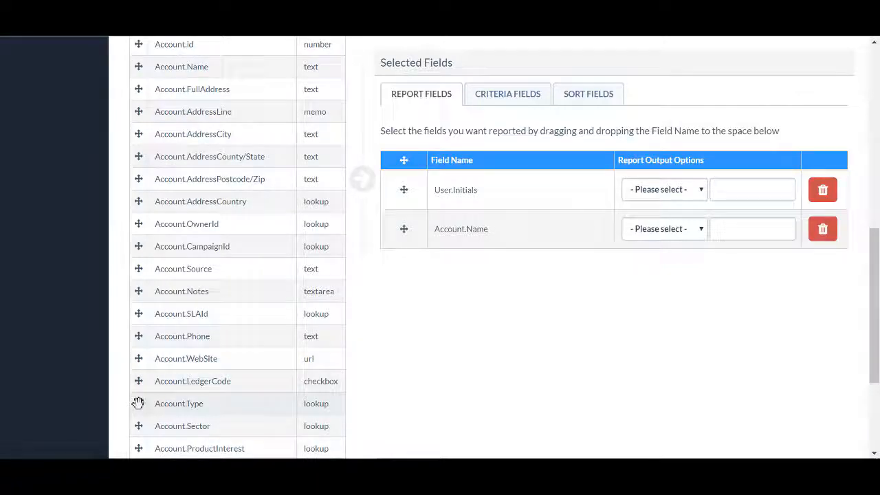
left_click_drag(137, 403, 406, 246)
scroll(349, 238, "up", 2)
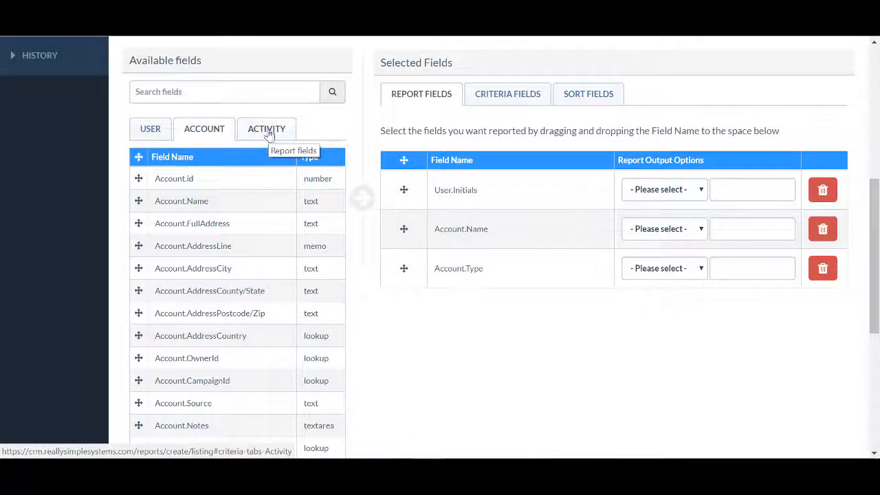
Add Activity.Count, Activity.Type and Activity.CreatedDate to the report's output fields.
left_click(269, 132)
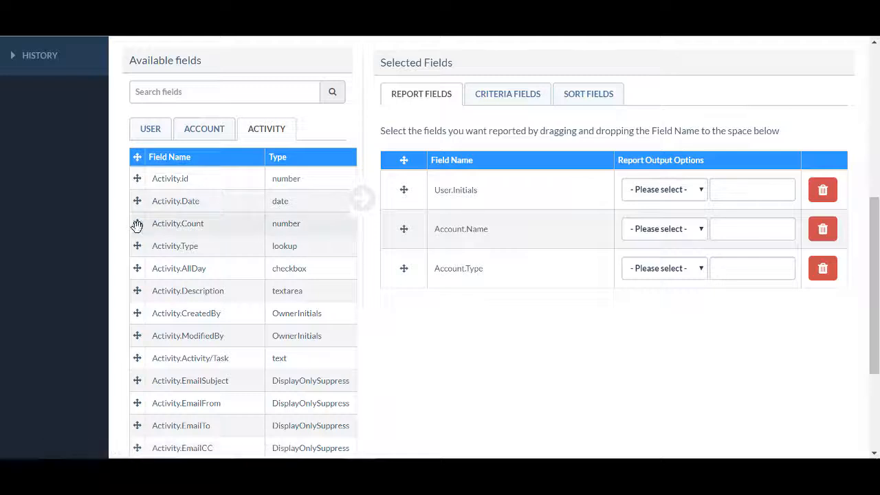
left_click_drag(143, 229, 424, 318)
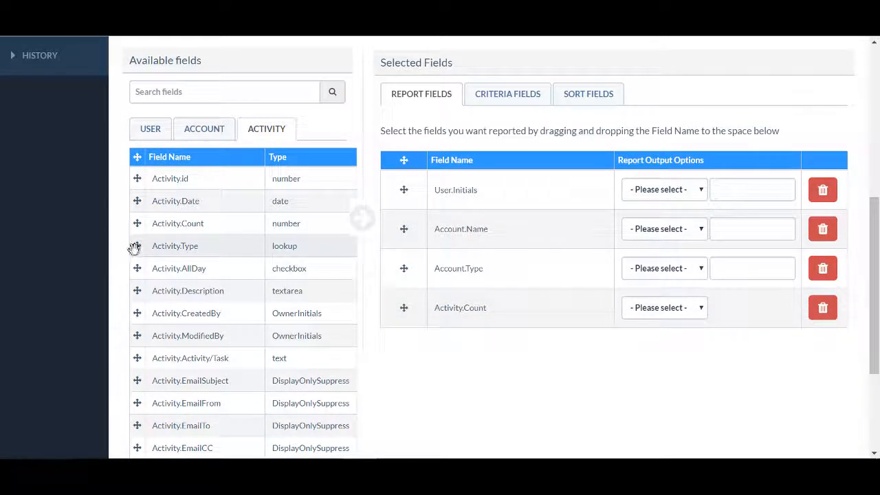
left_click_drag(139, 248, 416, 349)
scroll(326, 335, "down", 3)
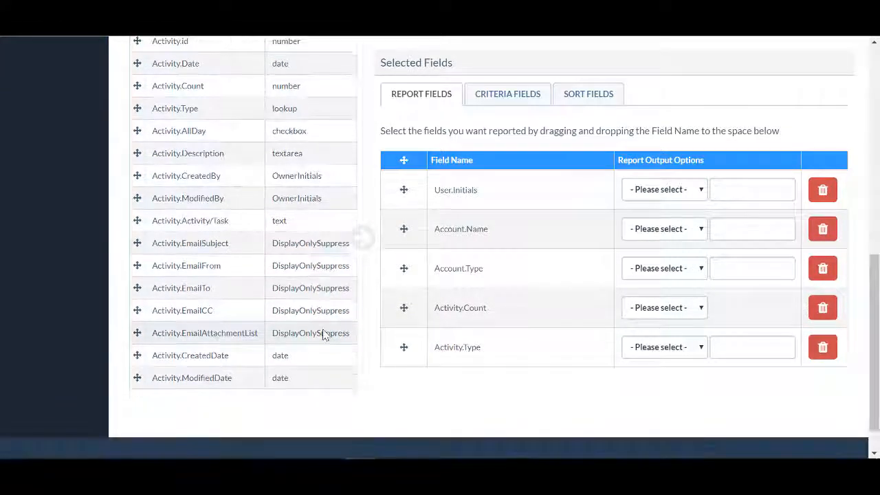
left_click_drag(189, 356, 470, 370)
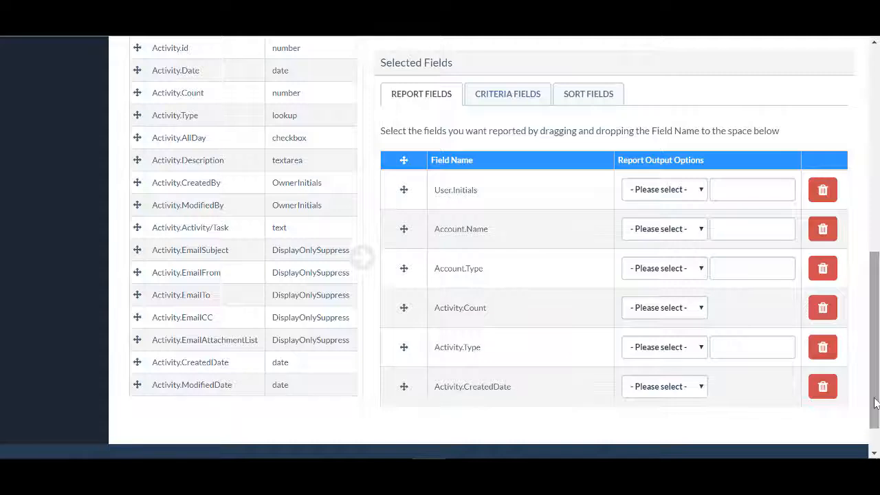
Add a report criterion requiring Activity.Type to be equal to Call.
left_click_drag(875, 403, 874, 322)
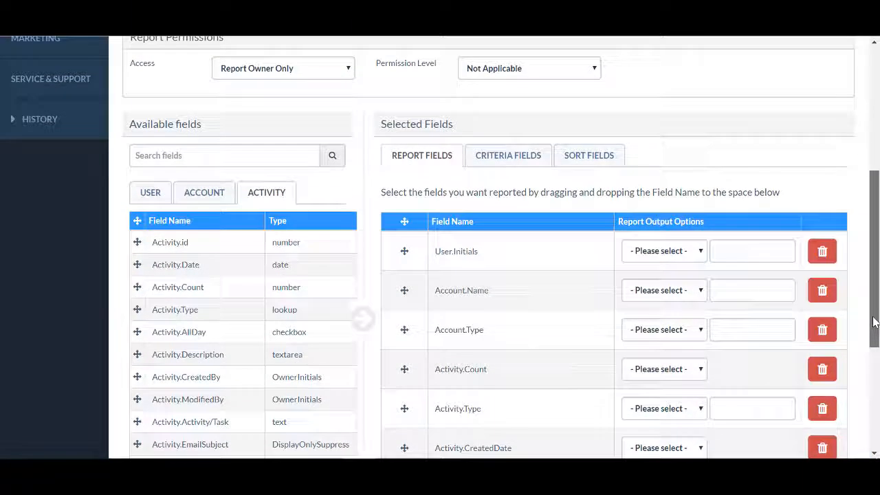
left_click(537, 156)
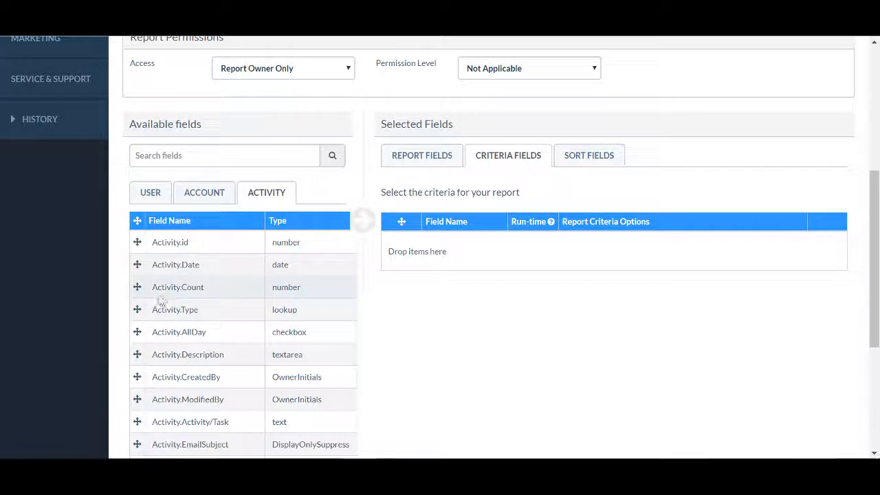
left_click_drag(137, 310, 446, 252)
left_click(650, 251)
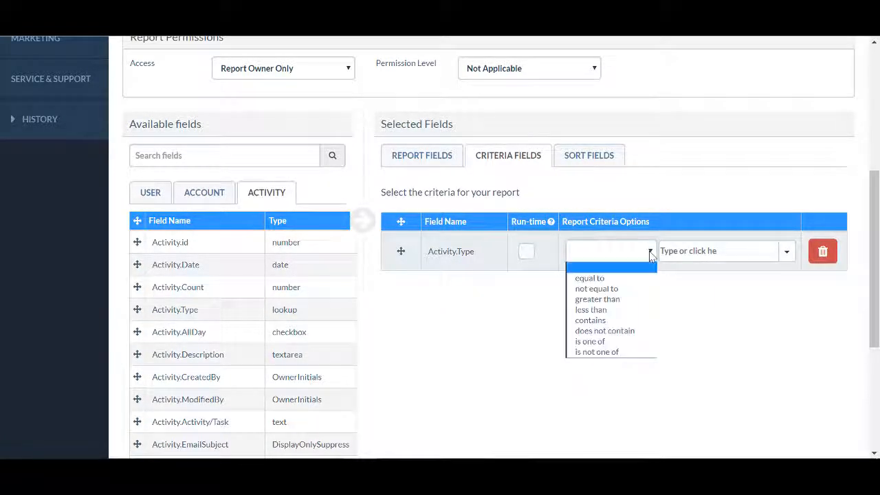
left_click(611, 278)
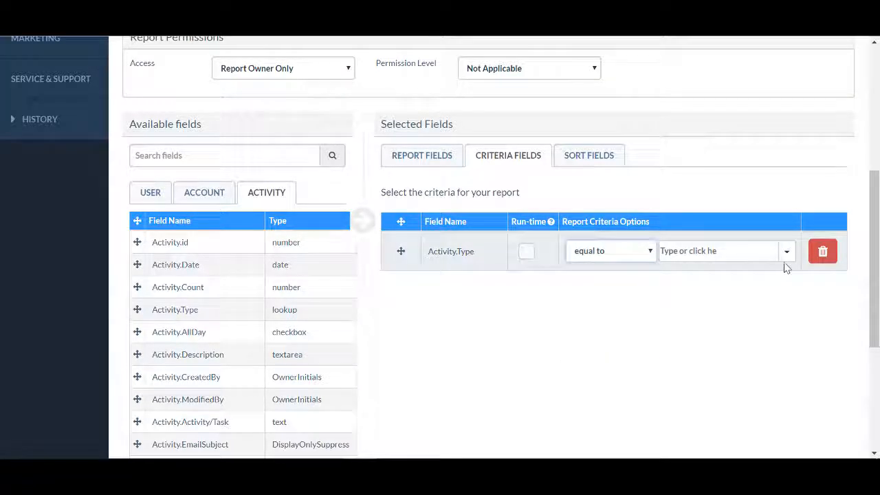
left_click(733, 252)
type("call")
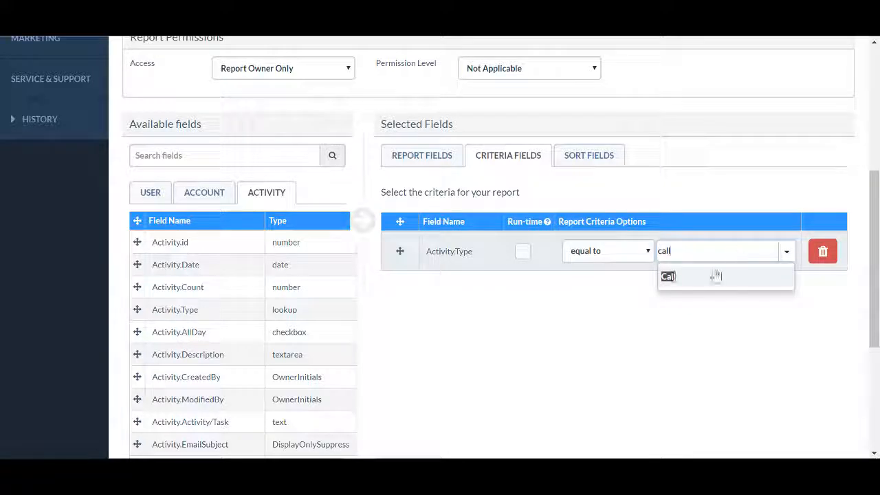
left_click(713, 276)
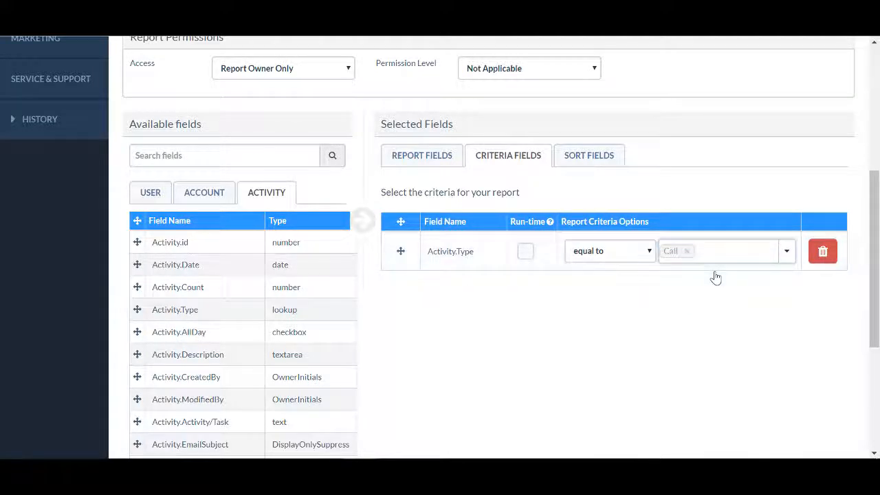
Add a report criterion requiring Activity.CreatedDate to be greater than or equal to 01-Mar-2018.
scroll(258, 283, "down", 3)
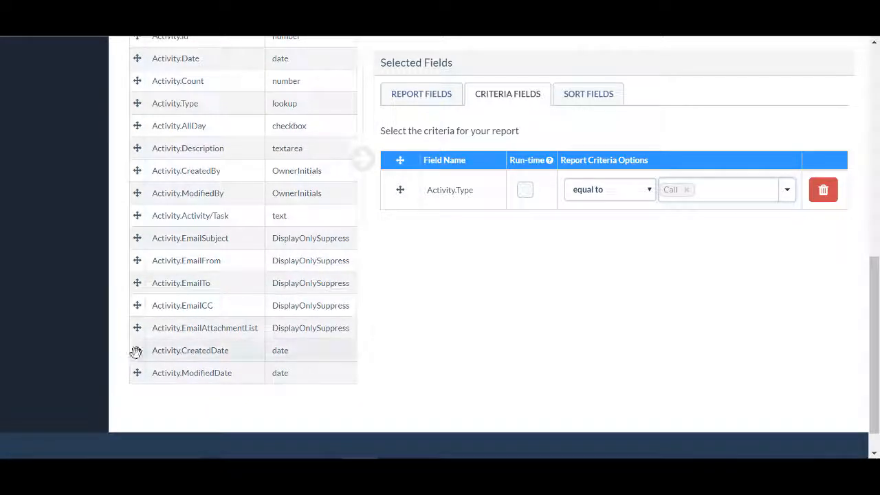
left_click_drag(137, 350, 435, 208)
left_click_drag(874, 363, 874, 264)
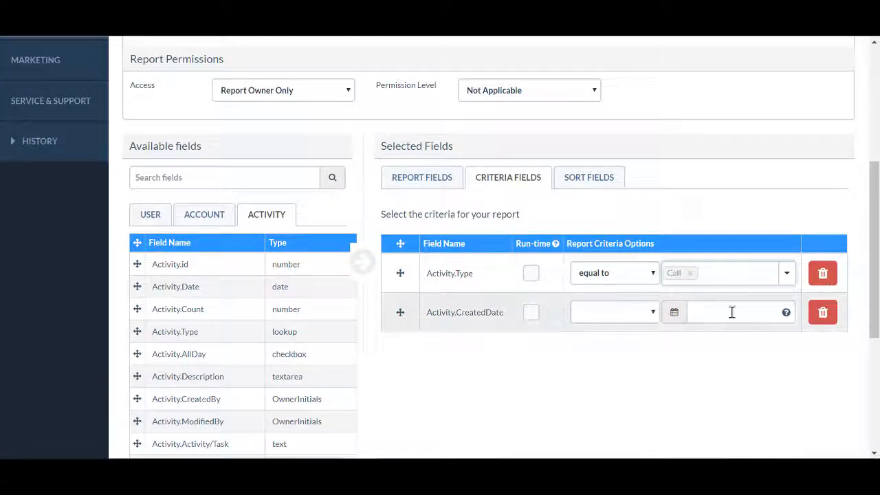
left_click(654, 313)
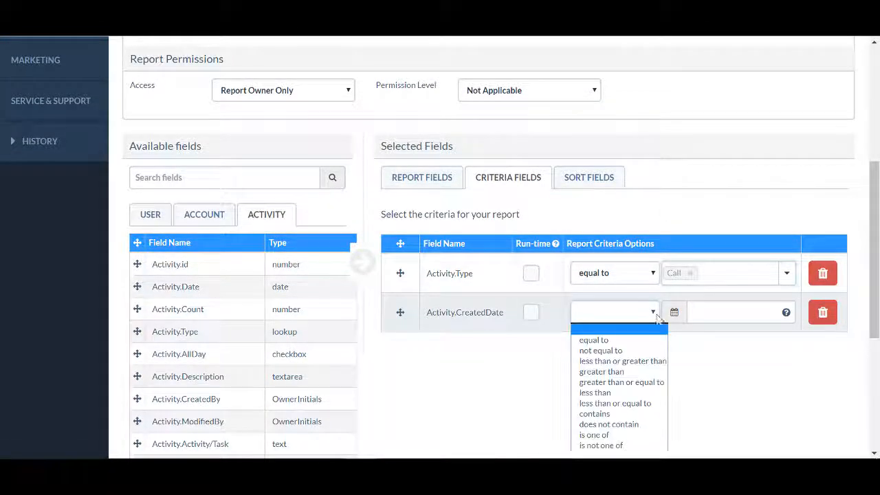
left_click(617, 382)
left_click(752, 314)
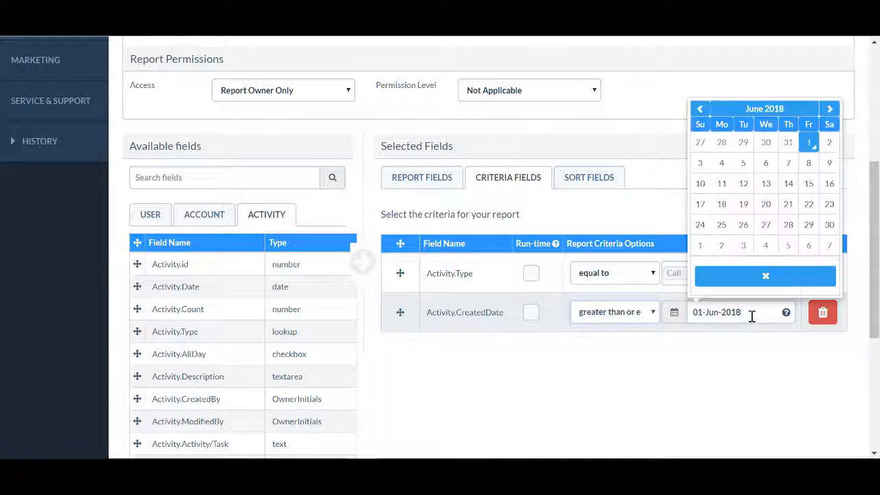
left_click(699, 109)
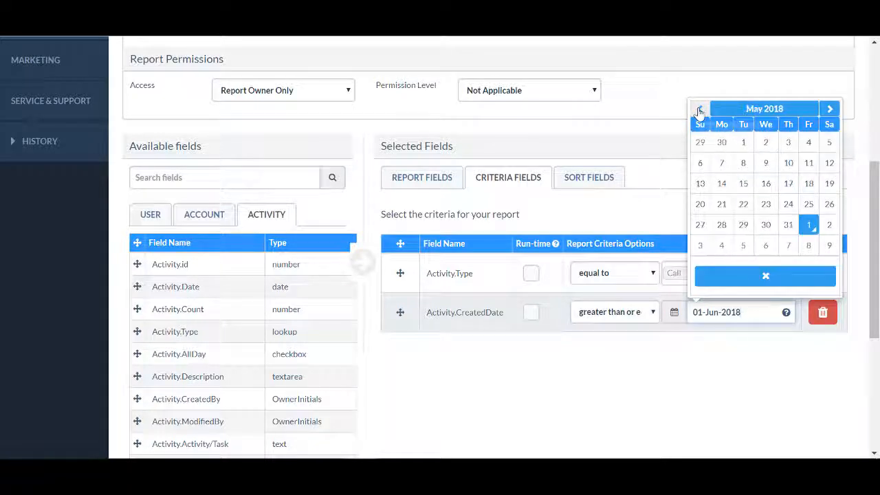
left_click(700, 109)
left_click(700, 108)
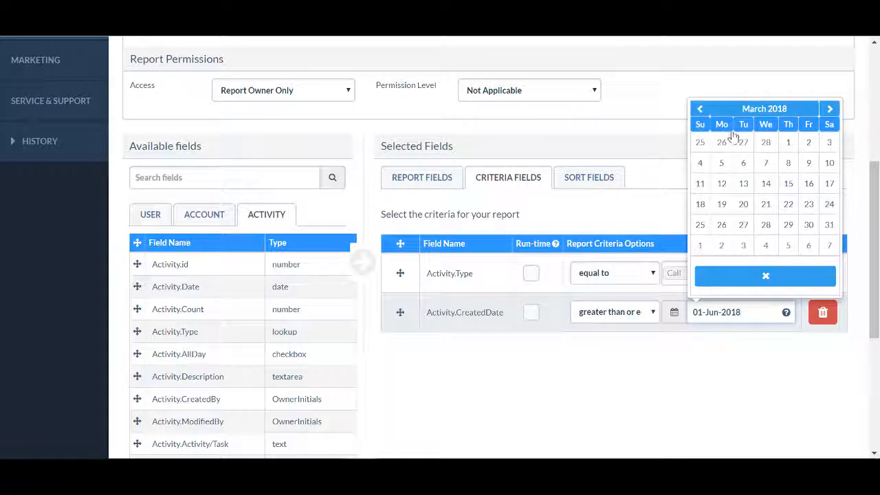
left_click(788, 141)
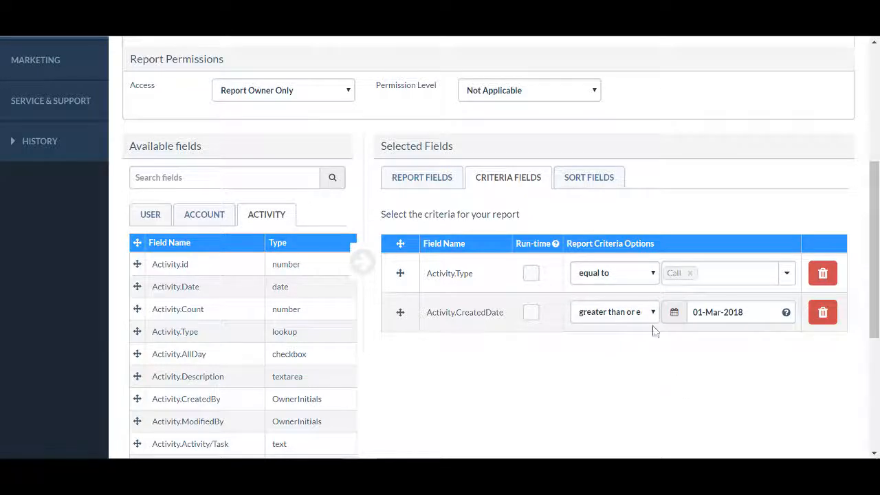
Add User.Initials and Account.Name, in that order, as the report's sort fields.
left_click(600, 178)
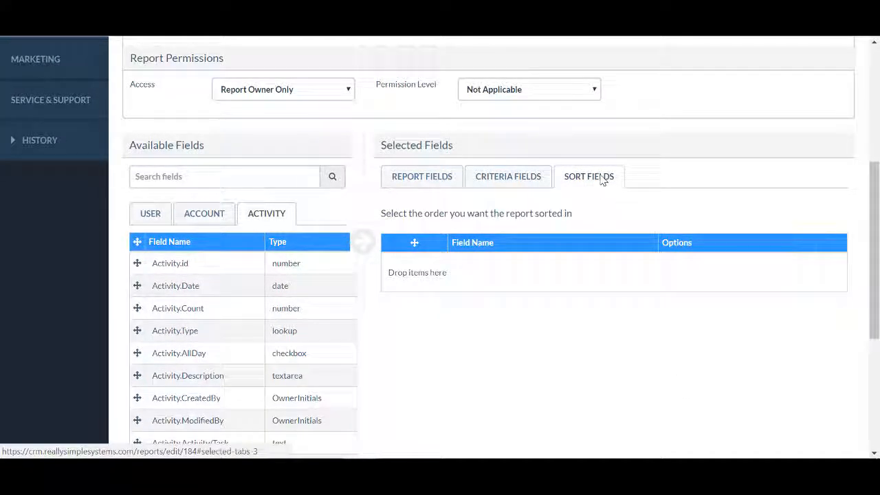
left_click(150, 216)
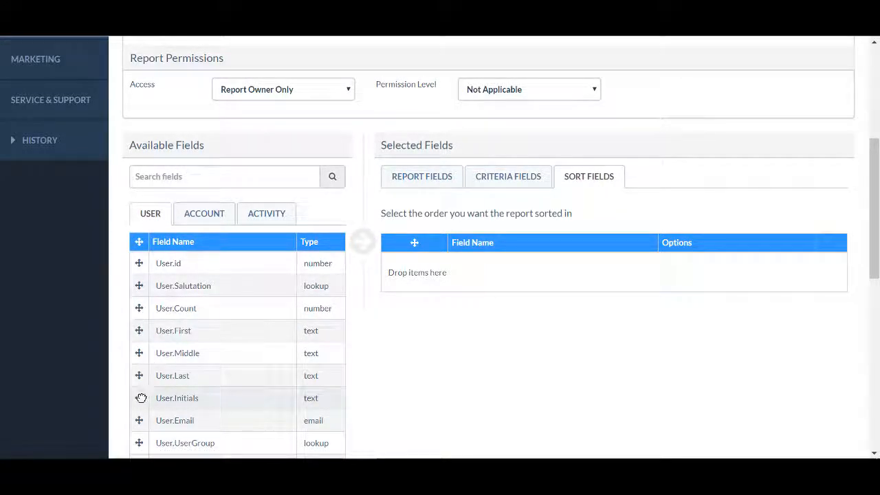
mouse_move(141, 398)
left_mouse_down()
mouse_move(372, 309)
mouse_move(415, 270)
left_mouse_up()
left_click(208, 215)
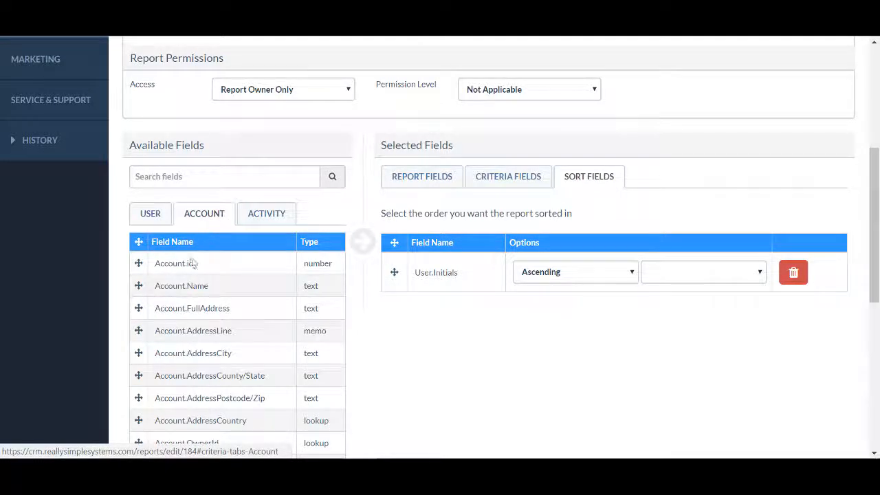
left_click_drag(137, 287, 490, 288)
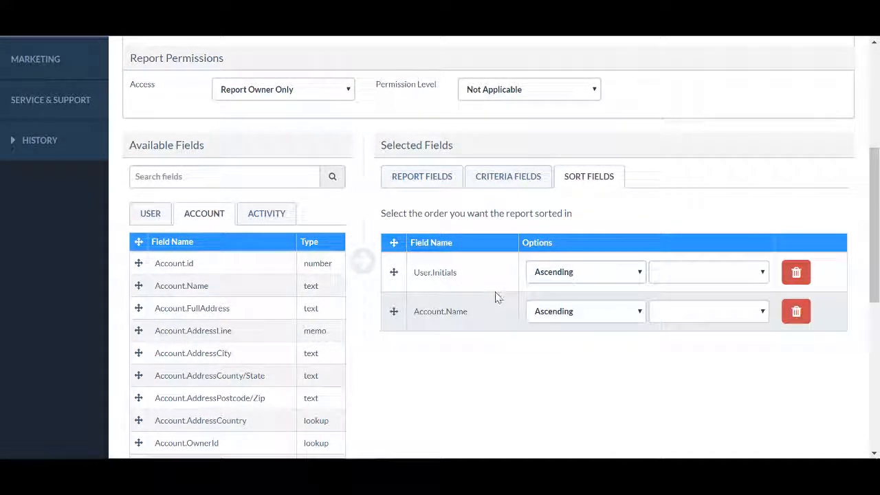
Set the User.Initials sort field to subtotal and the Account.Name sort field to summarise.
left_click(763, 274)
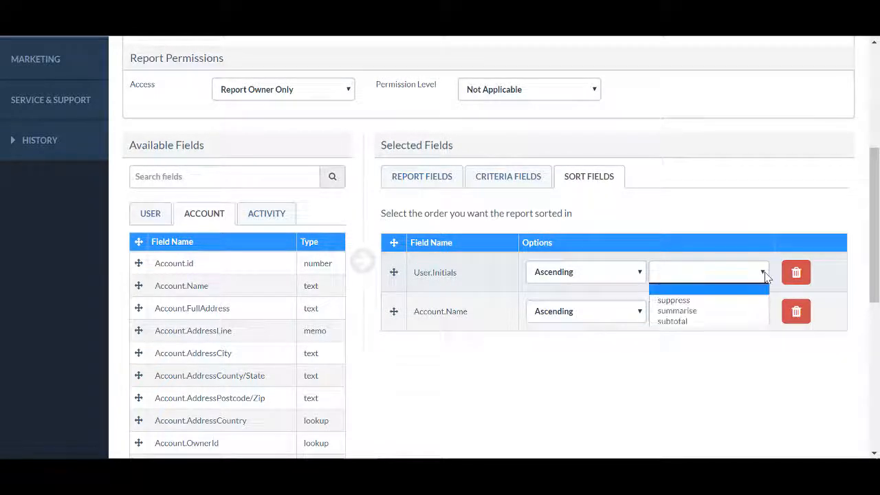
left_click(748, 321)
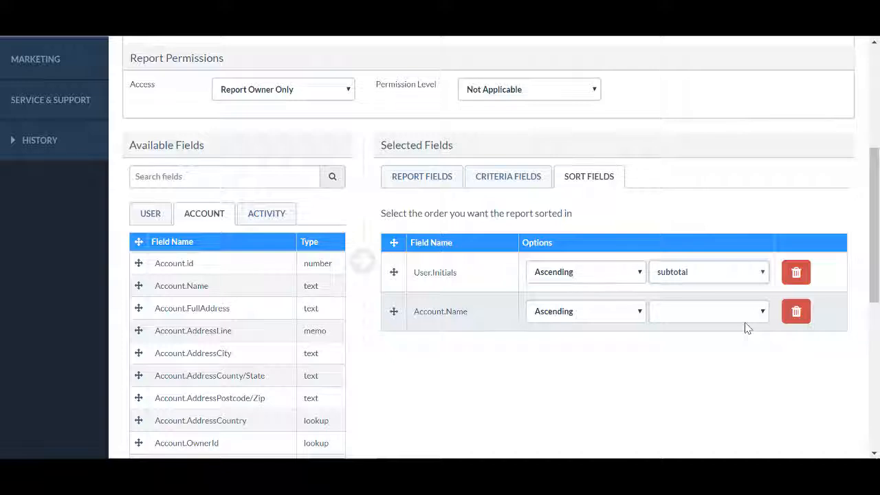
left_click(763, 312)
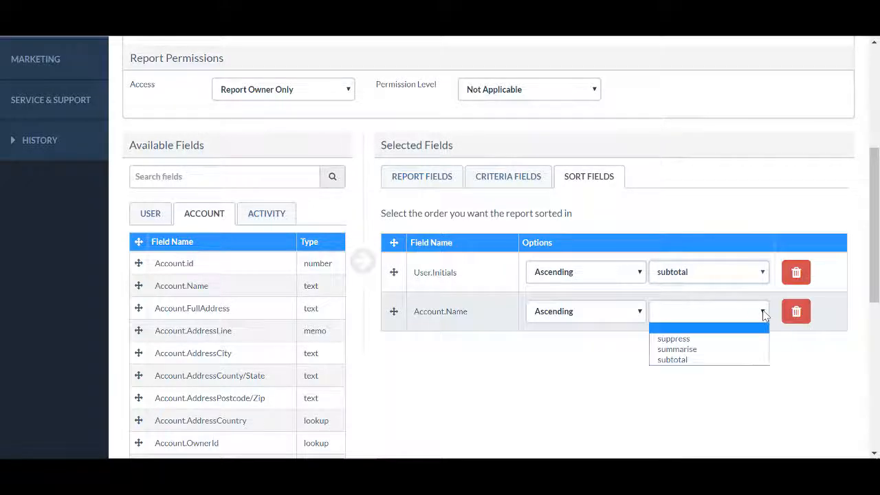
left_click(757, 350)
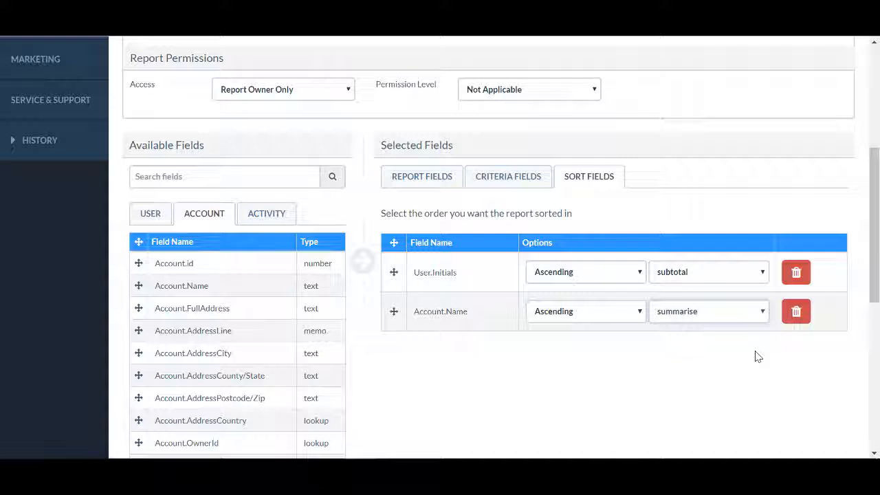
Save the "Sales Activity for last 6 weeks" report and run it with screen output.
left_click_drag(874, 297, 869, 176)
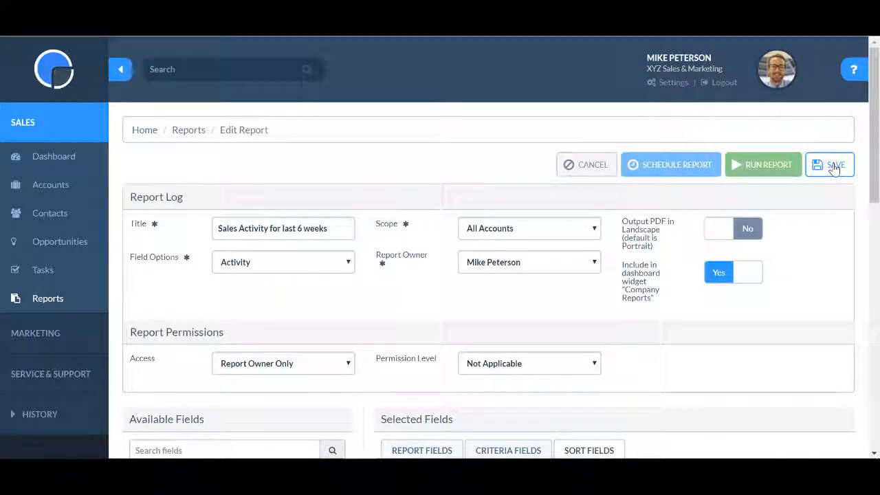
left_click(834, 167)
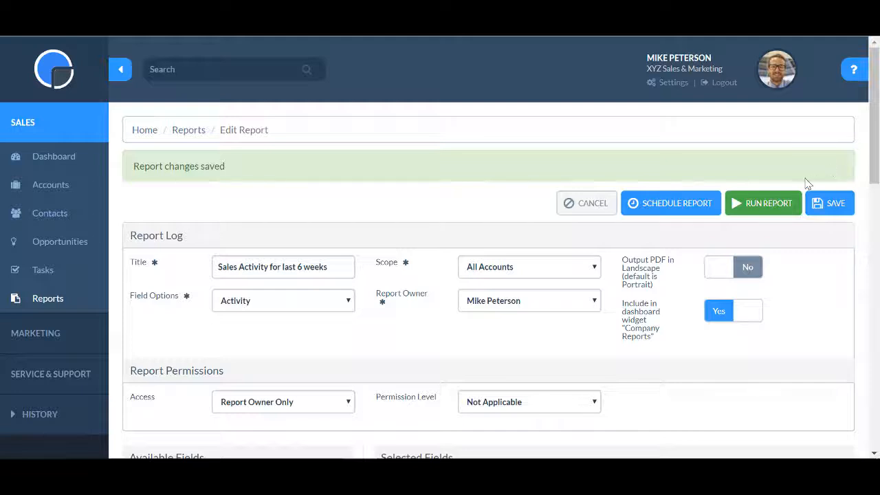
left_click(769, 203)
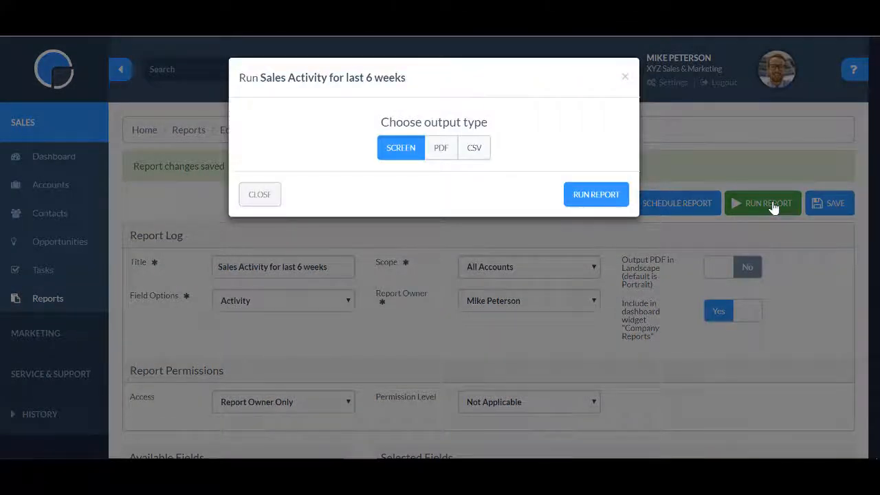
left_click(597, 196)
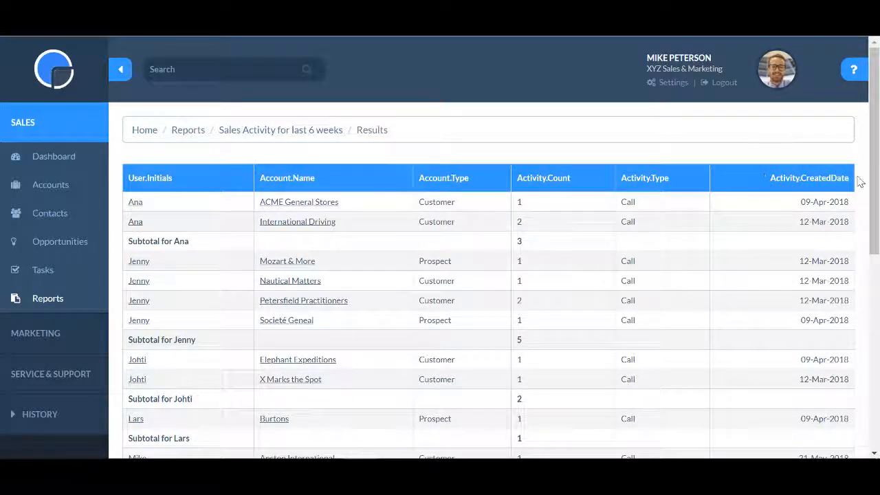
Create a new listing report from the reports list and title it "Clickthroughs on Dragons Den".
left_click_drag(871, 187, 848, 141)
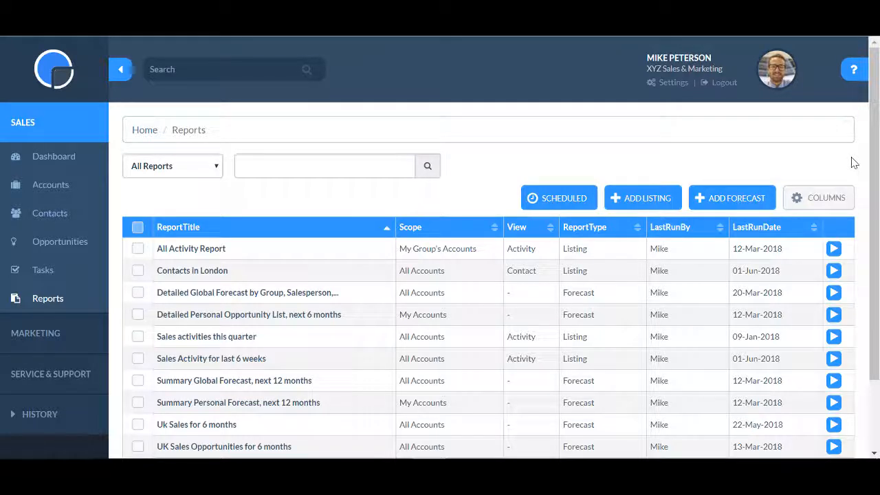
left_click(640, 198)
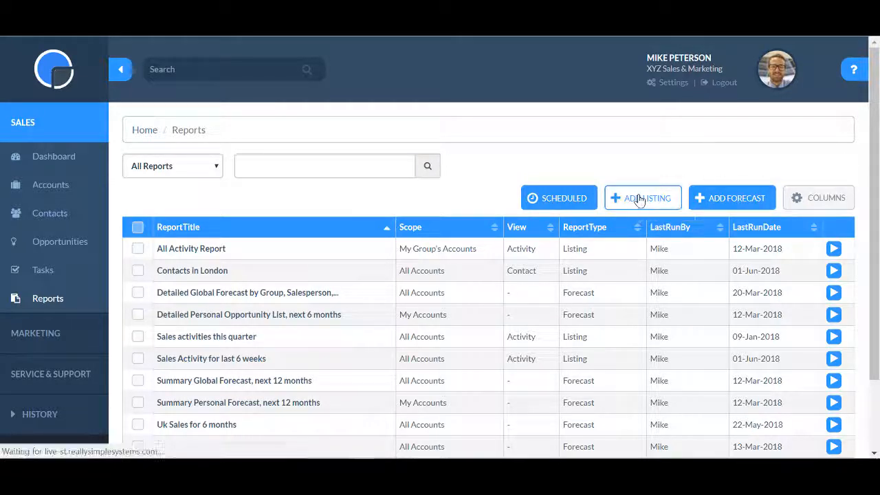
left_click(283, 229)
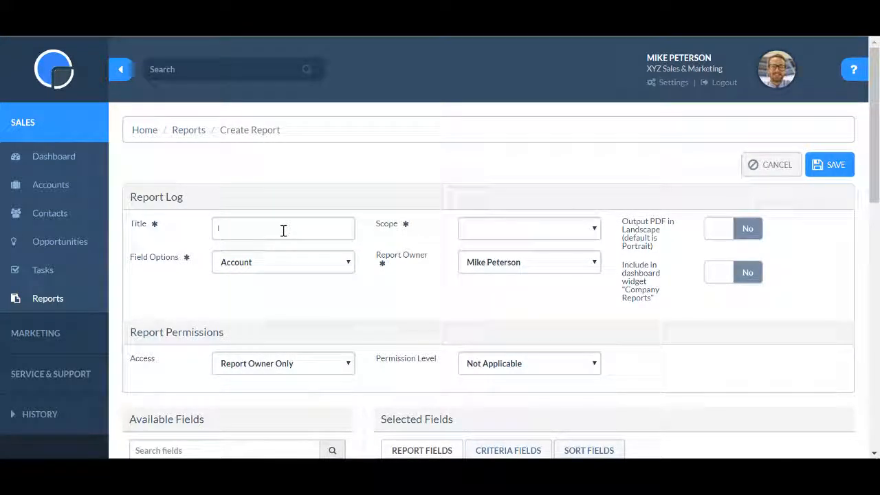
type("Cl")
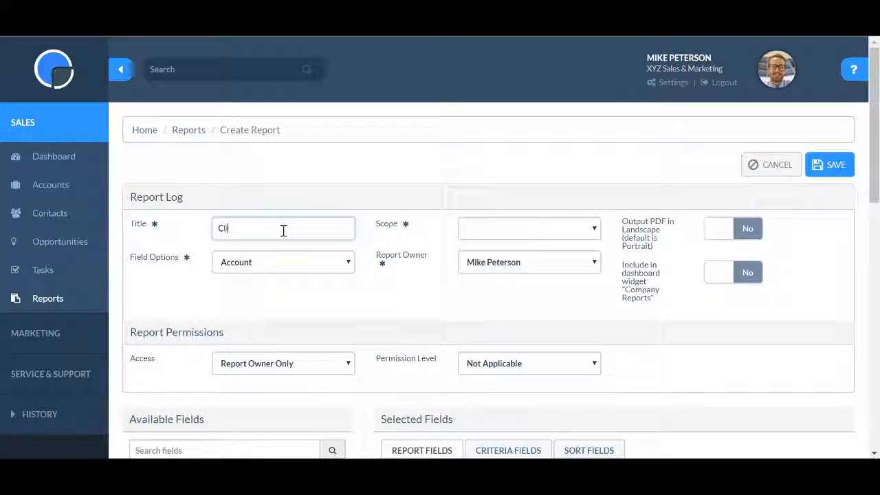
type("ickthrough")
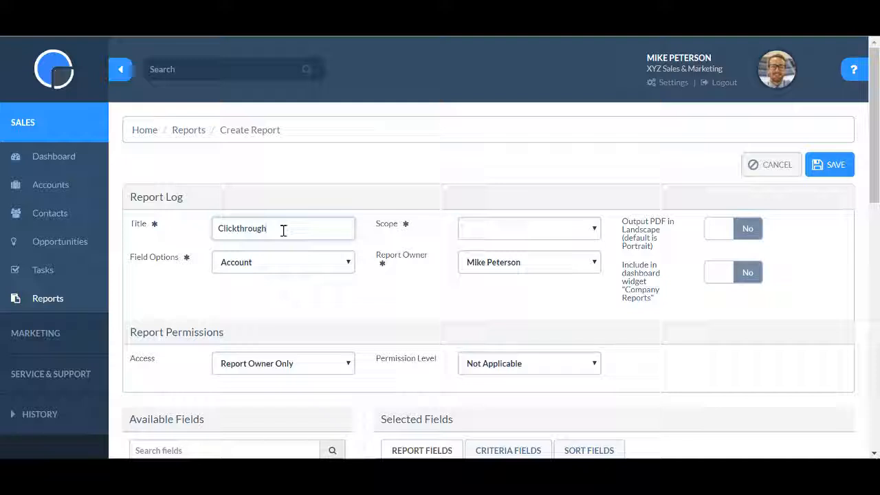
type("s on Dragons Den")
Set the report's field options to Campaign Detail and its scope to All Accounts.
left_click(344, 264)
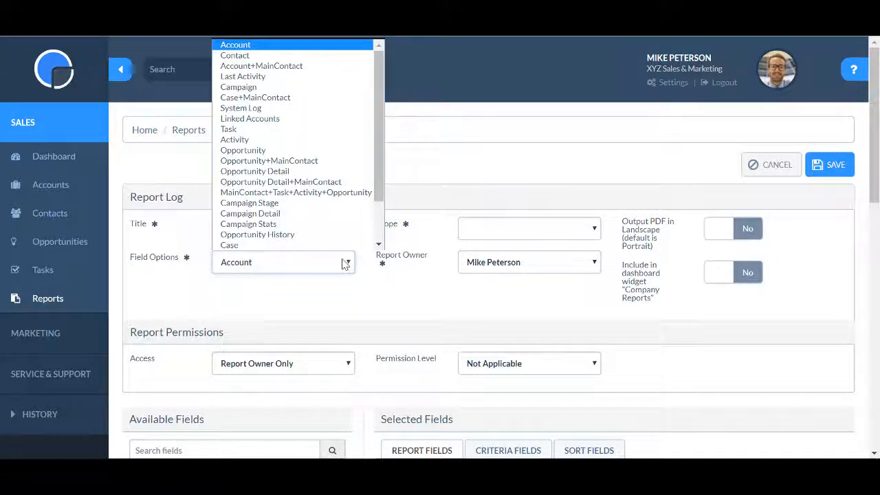
left_click(338, 214)
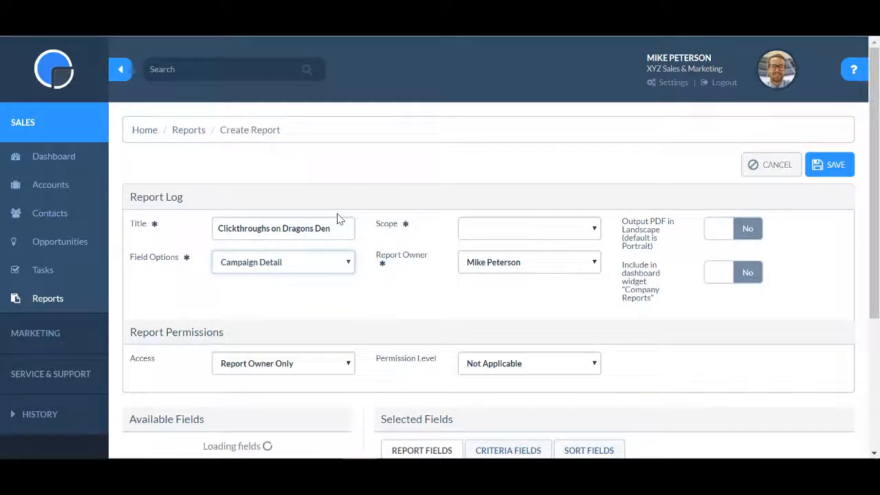
left_click(597, 233)
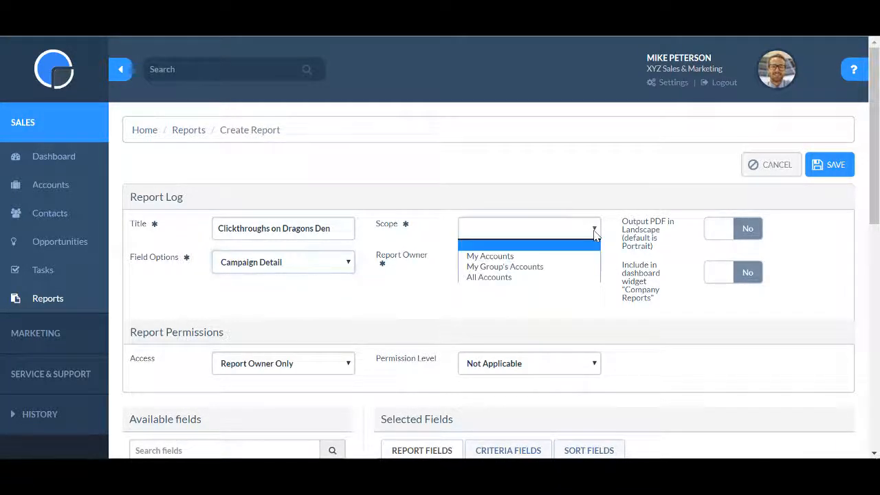
left_click(533, 278)
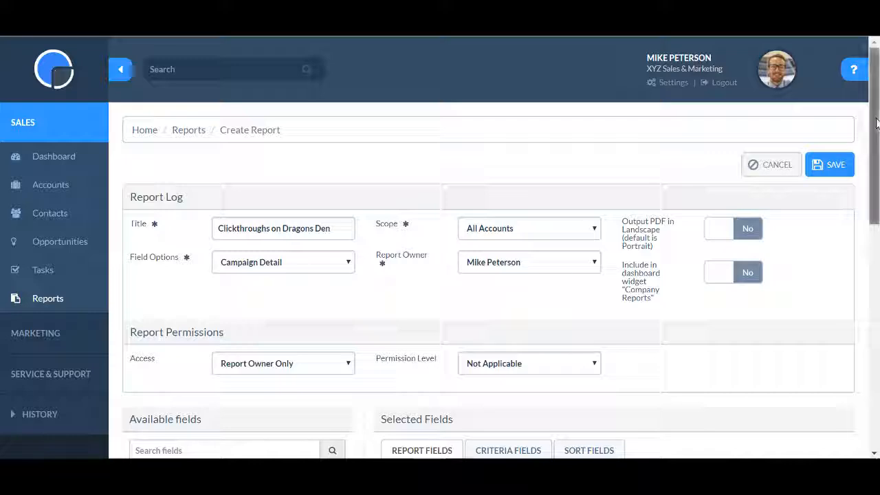
Add CampaignDetail.Status to the report fields and place Account.Name above it.
left_click_drag(872, 148, 872, 168)
scroll(856, 261, "down", 5)
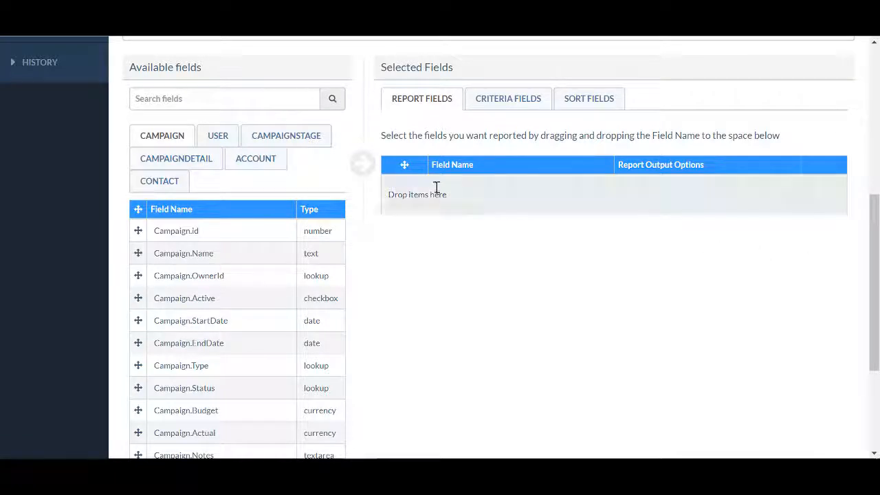
left_click(197, 160)
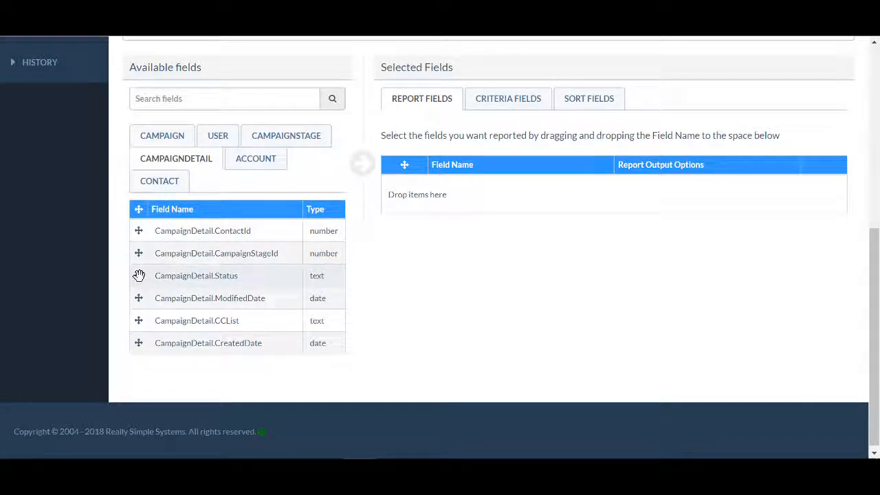
left_click_drag(139, 275, 433, 196)
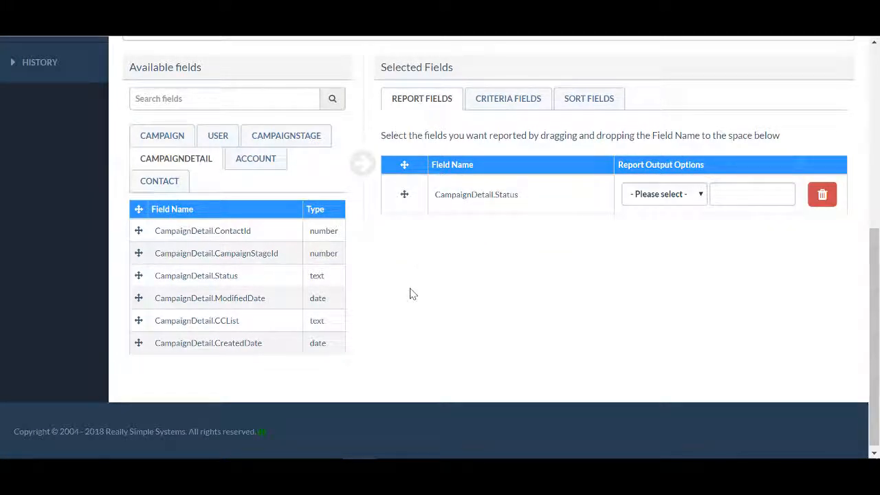
left_click(265, 160)
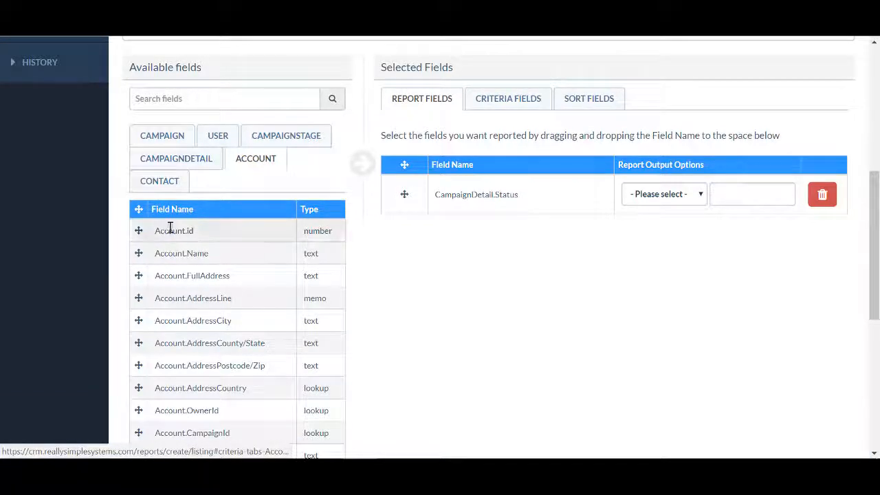
left_click_drag(137, 253, 447, 185)
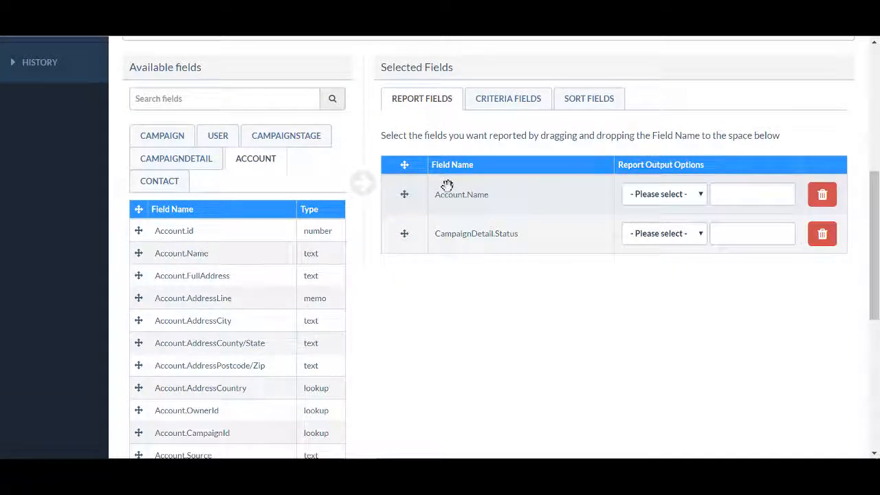
Add Contact.FullName, Contact.Email and Account.Type, in that order, at the end of the report fields.
left_click(171, 187)
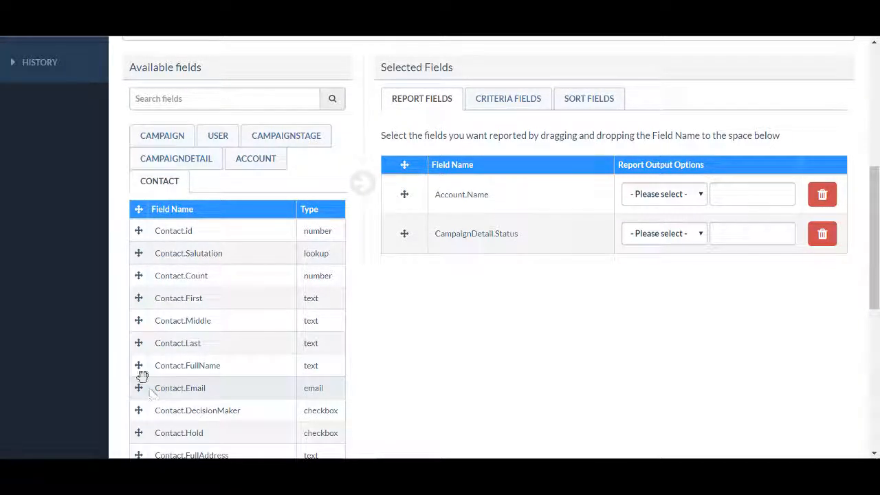
left_click_drag(138, 366, 426, 250)
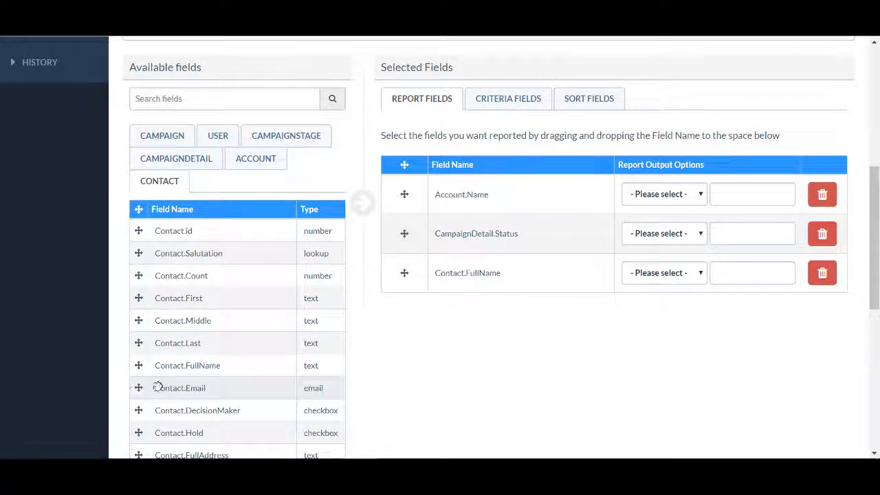
left_click_drag(157, 387, 459, 291)
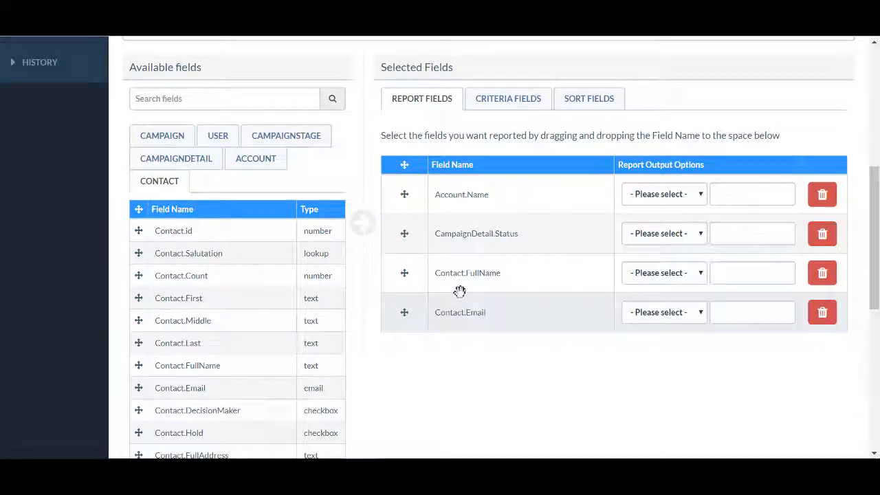
left_click(258, 166)
scroll(268, 226, "down", 5)
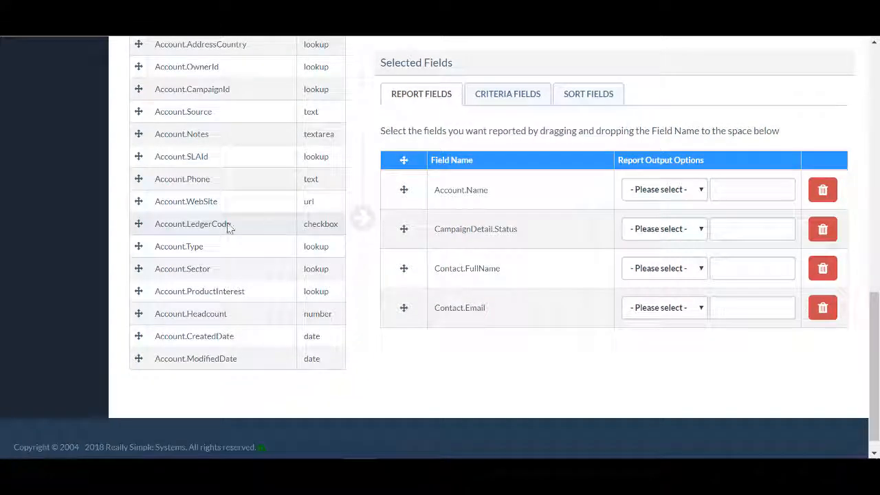
left_click_drag(141, 246, 470, 370)
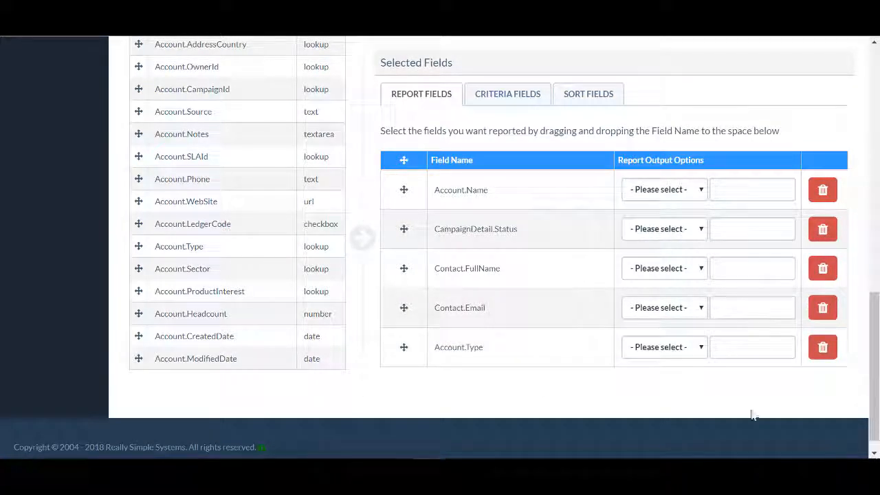
Add a report criterion requiring Campaign.Name to contain "dragon".
left_click(507, 93)
scroll(333, 147, "up", 4)
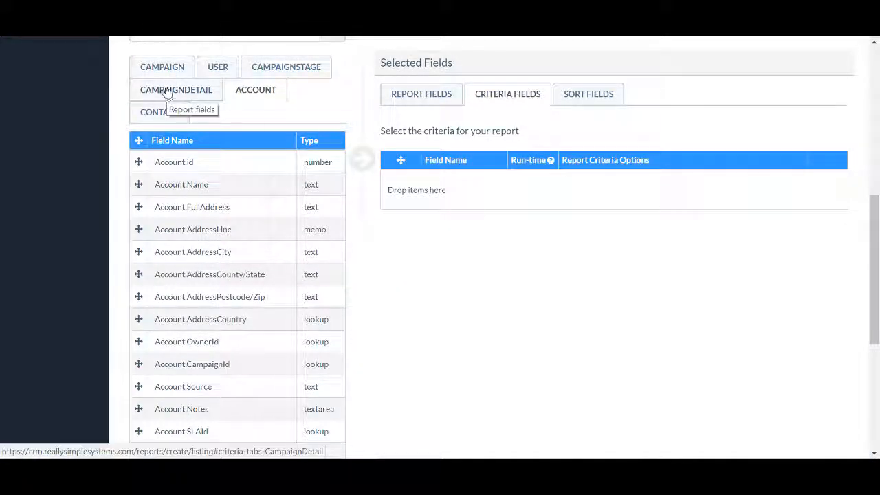
left_click(164, 66)
left_click_drag(138, 184, 460, 196)
left_click(645, 197)
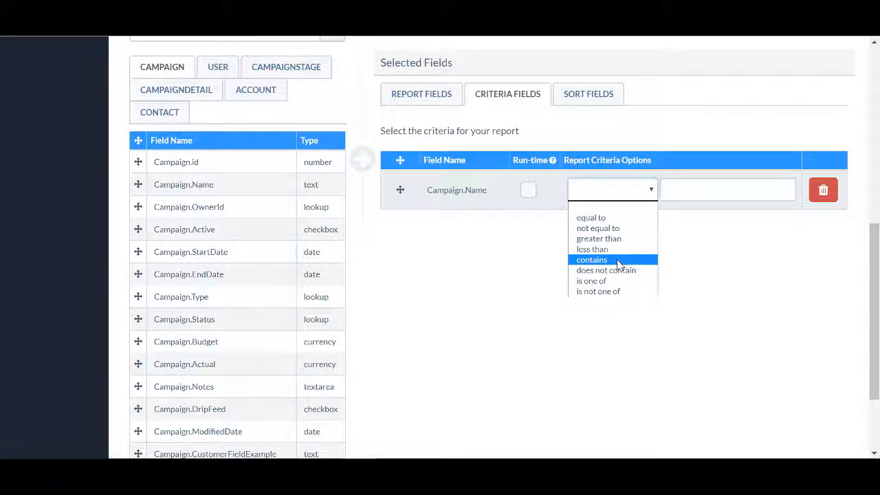
left_click(616, 259)
left_click(677, 192)
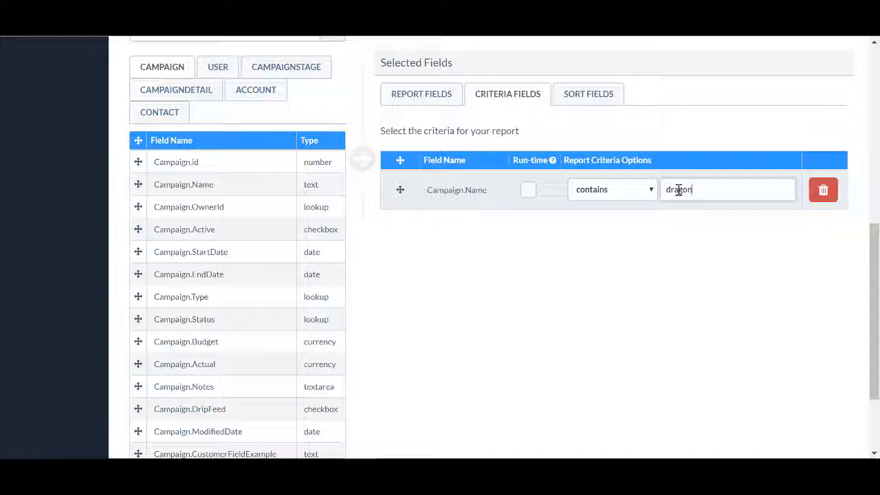
Add a second report criterion requiring CampaignDetail.Status to be equal to "clickthrough".
left_click(202, 90)
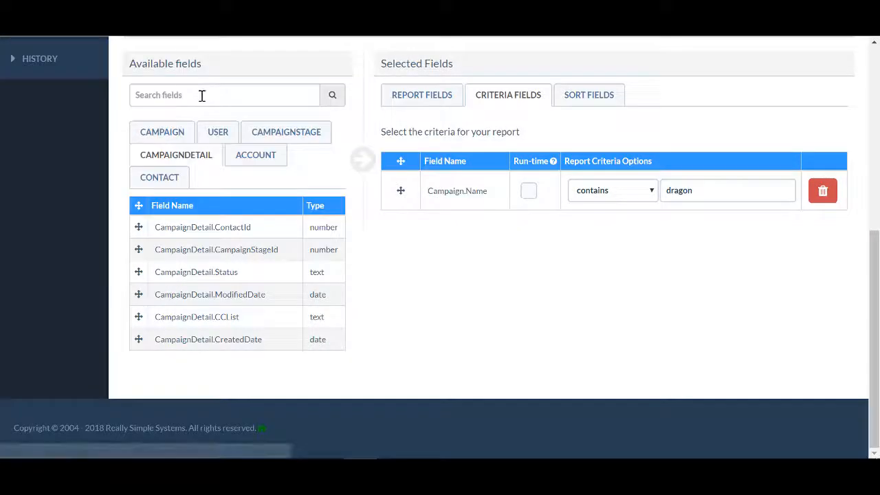
left_click_drag(138, 271, 448, 204)
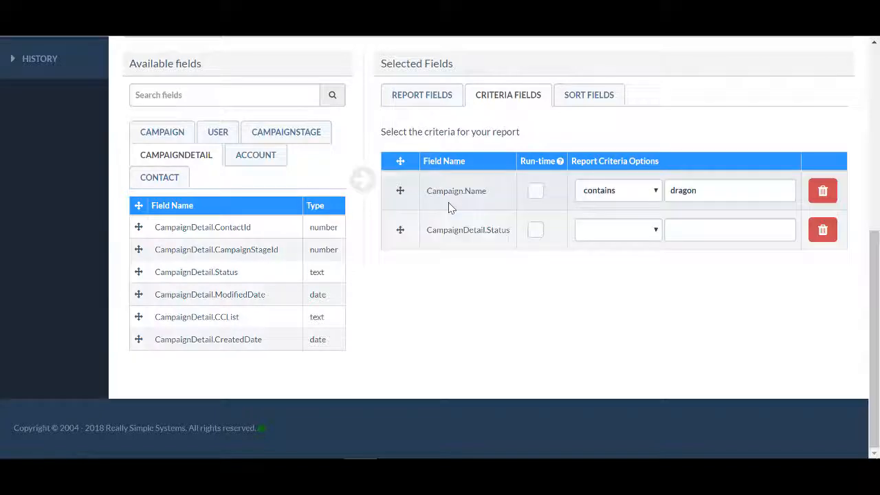
left_click(654, 234)
left_click(598, 255)
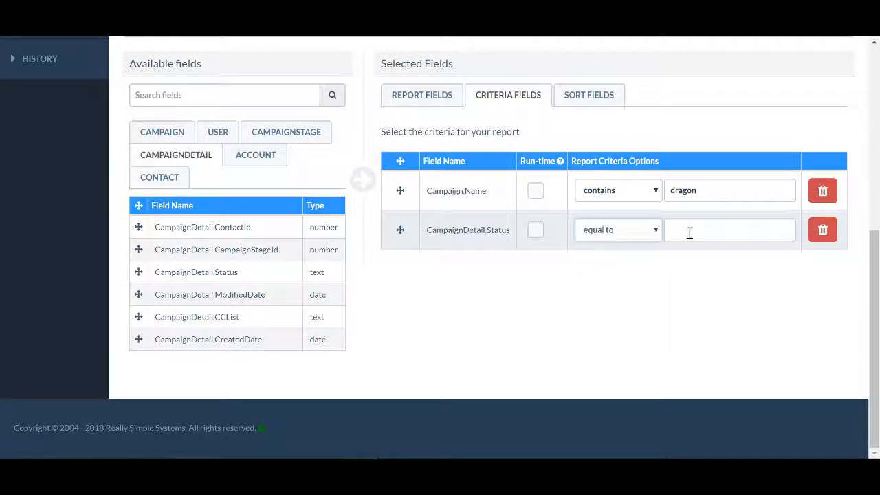
left_click(689, 233)
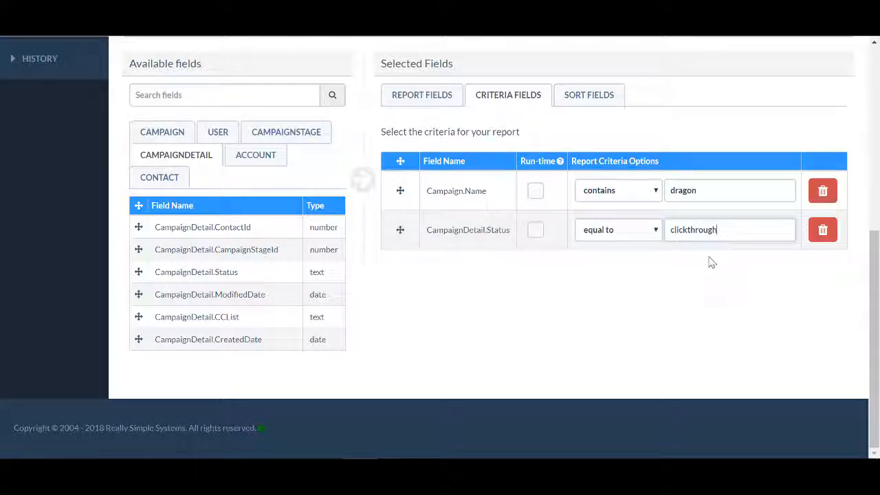
Add a third report criterion requiring Account.Type to be one of Customer or Prospect.
left_click(249, 158)
scroll(206, 261, "down", 5)
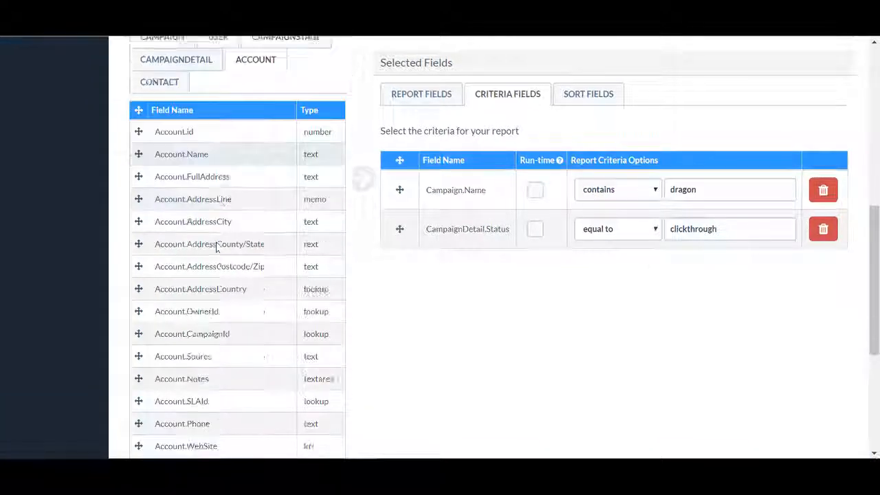
left_click_drag(191, 310, 481, 266)
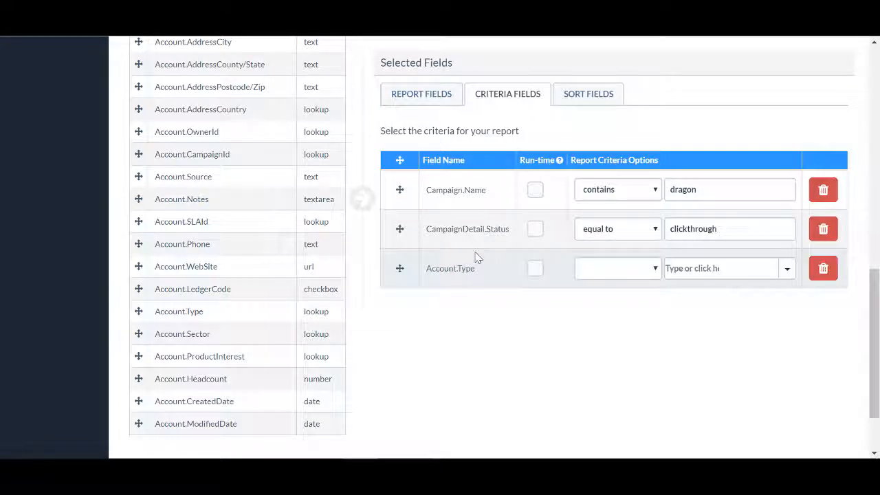
left_click(657, 272)
left_click(611, 357)
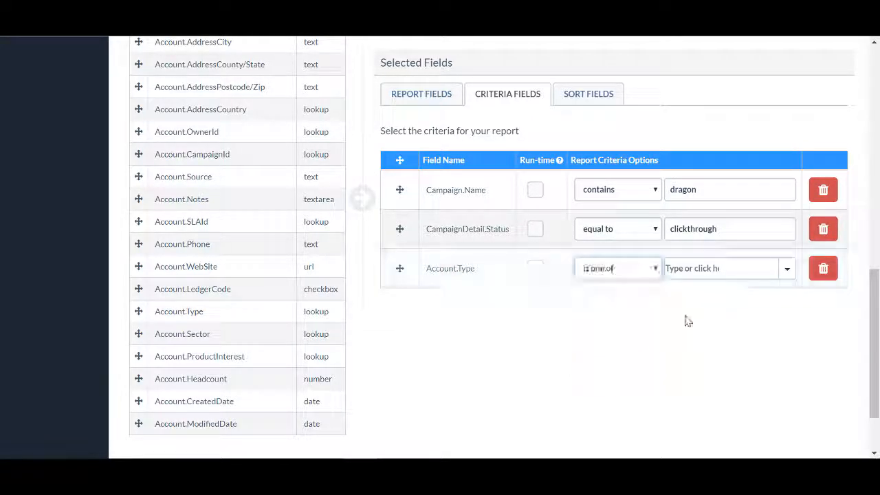
left_click(719, 269)
type("cus")
key("Return")
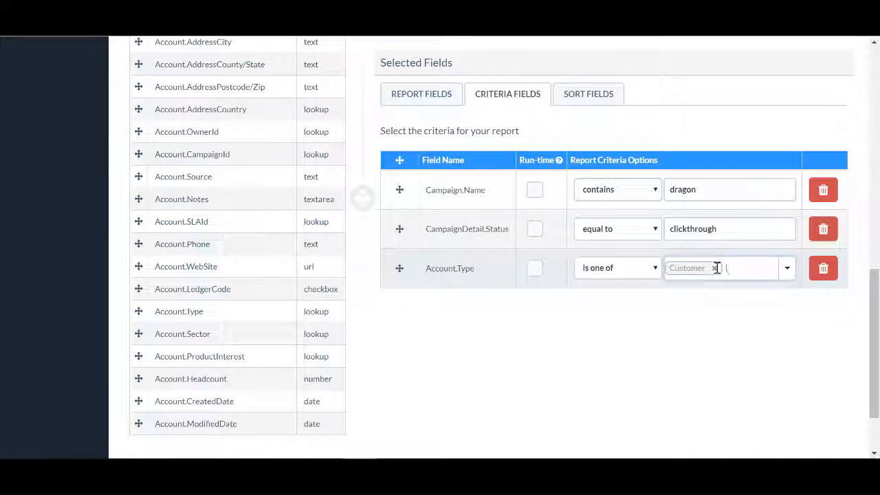
type("pros")
key("Return")
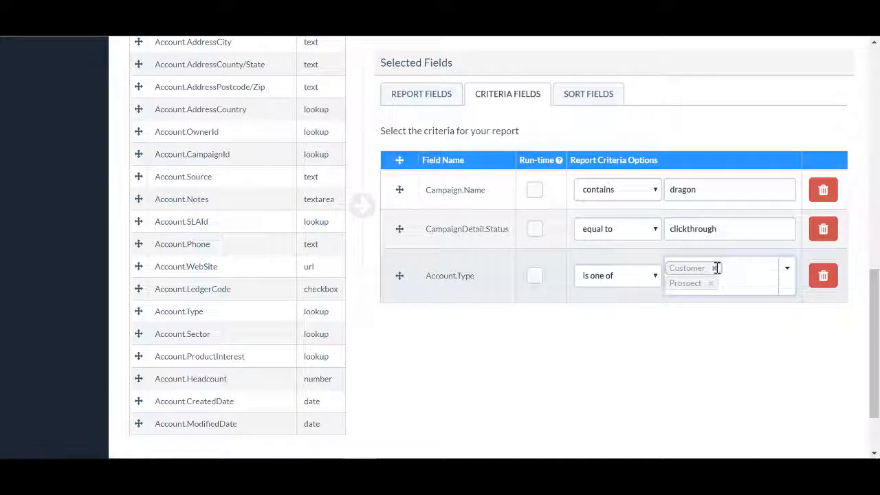
Add Account.Name as the report's sort field in ascending order and save the report.
left_click(602, 93)
scroll(262, 112, "up", 5)
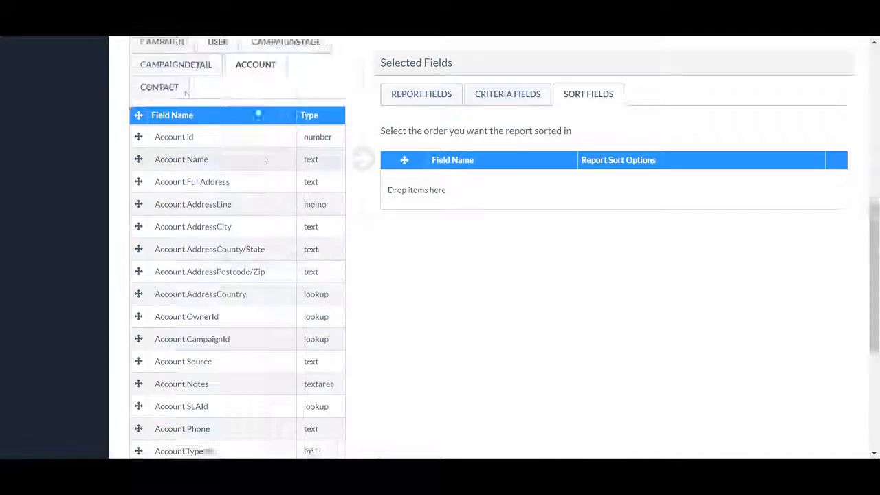
left_click_drag(140, 181, 477, 191)
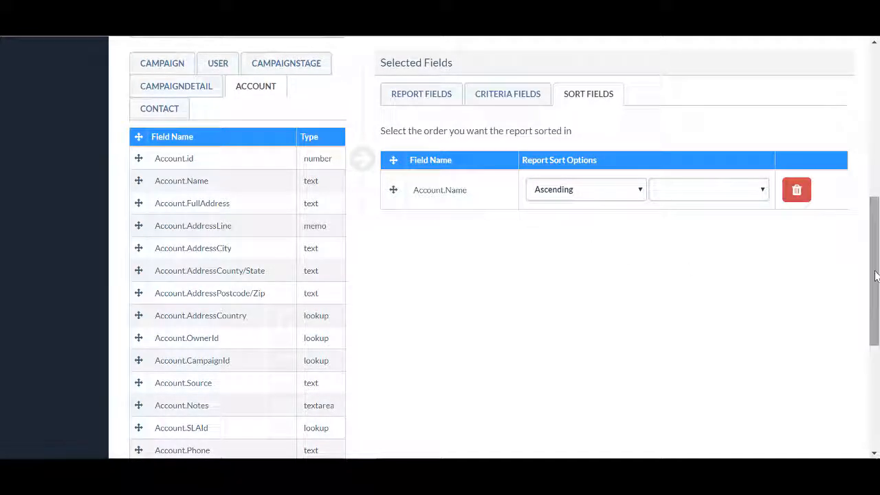
left_click_drag(876, 276, 834, 150)
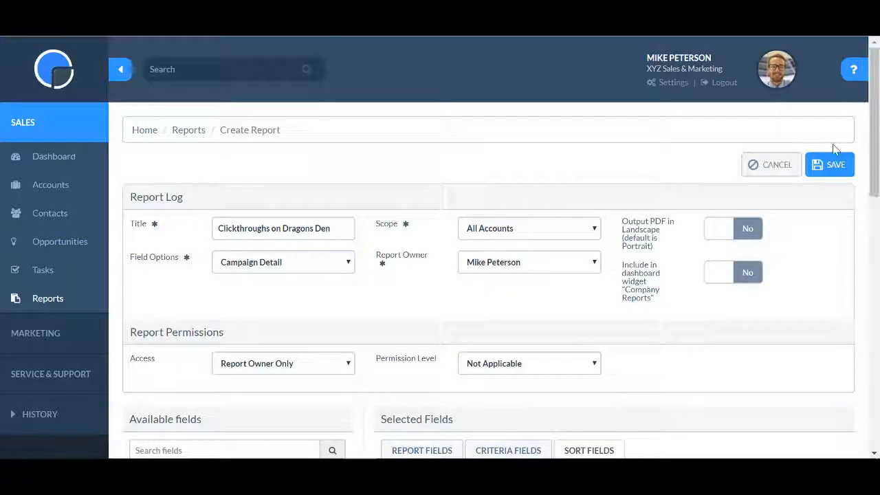
left_click(830, 165)
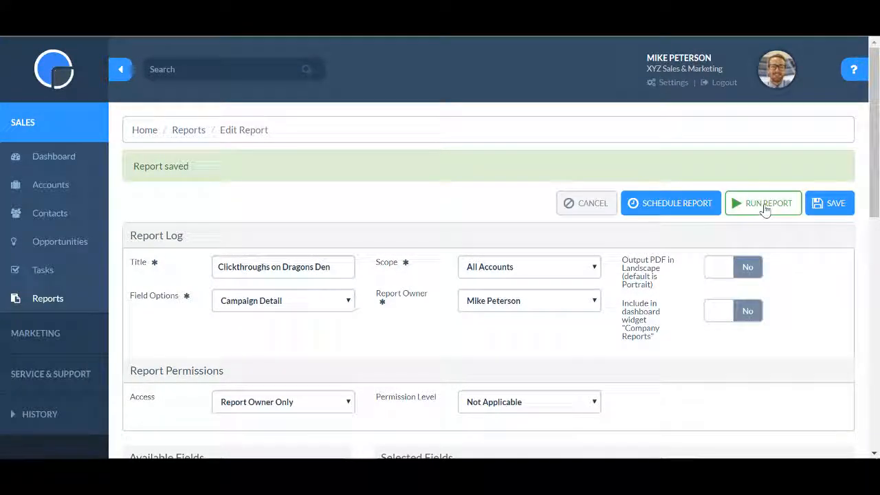
Run the "Clickthroughs on Dragons Den" report with Screen output and look through its results.
left_click(765, 205)
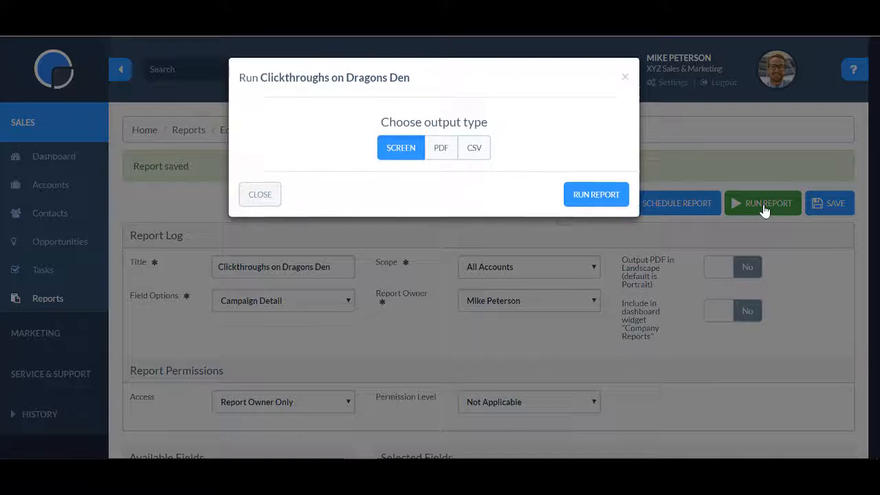
left_click(602, 196)
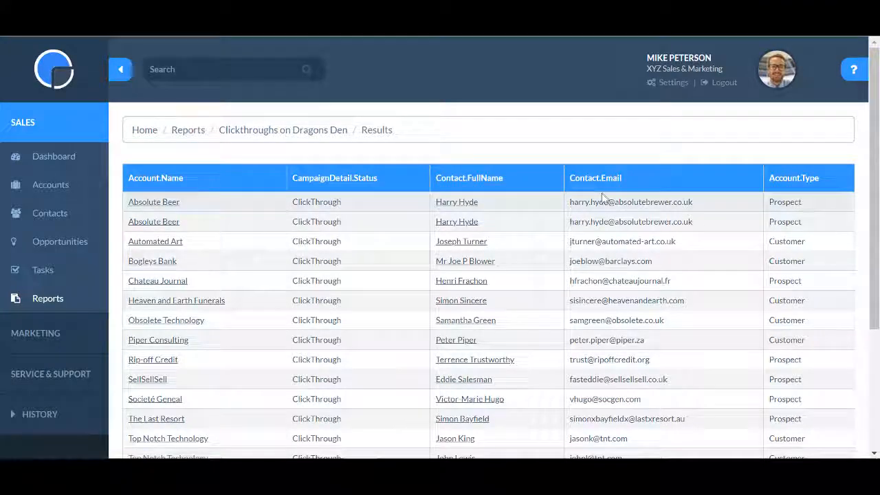
left_click_drag(874, 180, 863, 303)
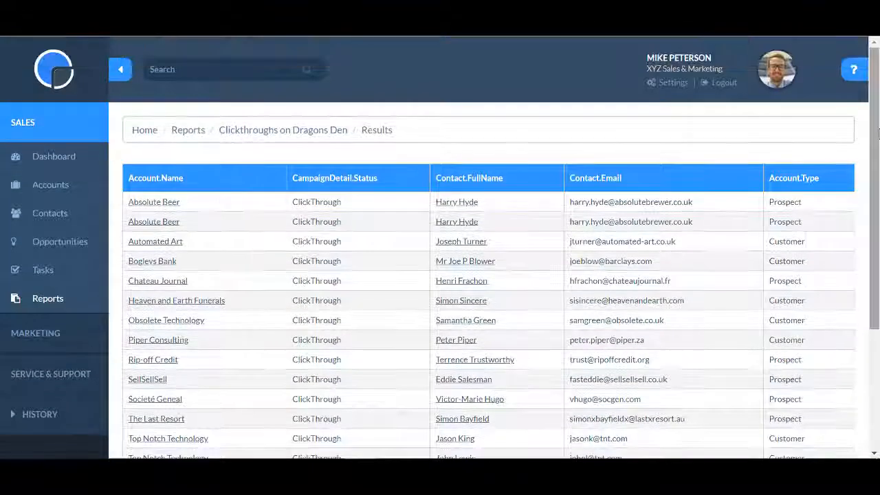
Create a new forecast report titled "Sales opportunities for 6 months" with the scope All Accounts.
left_click(186, 135)
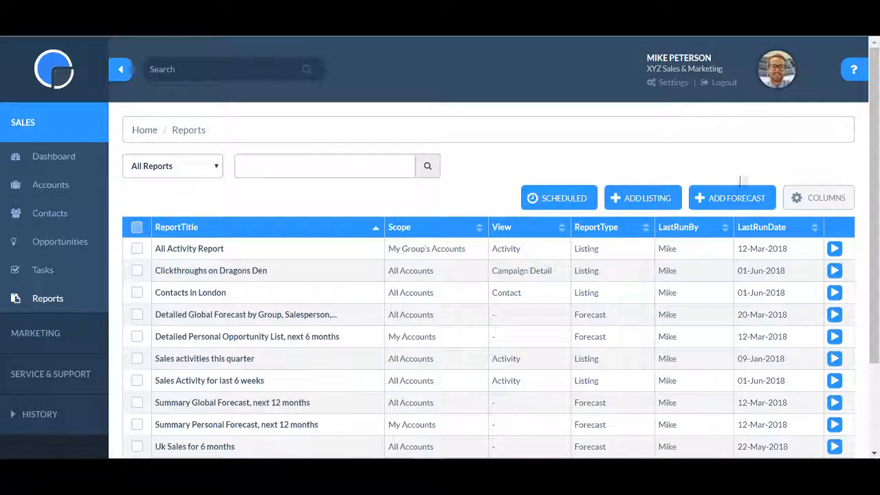
left_click(729, 199)
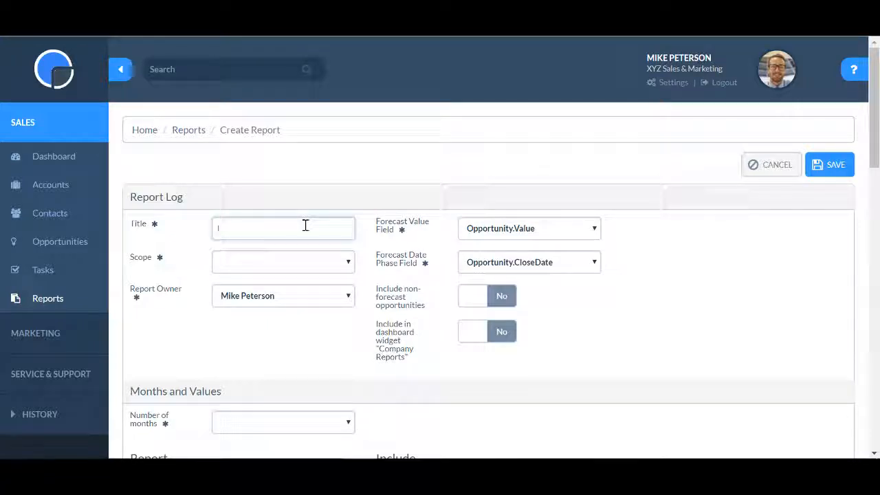
type("Sales opportunitie")
type("s opportunities for")
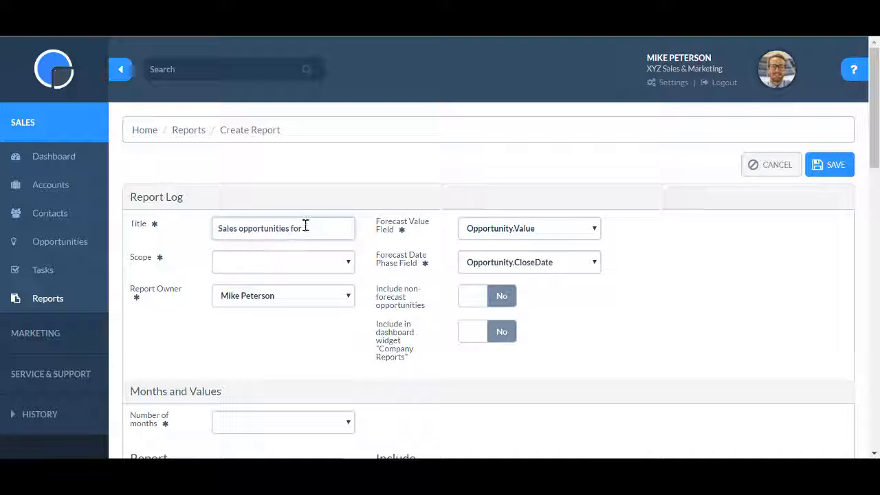
type(" am")
left_click(349, 266)
left_click(334, 311)
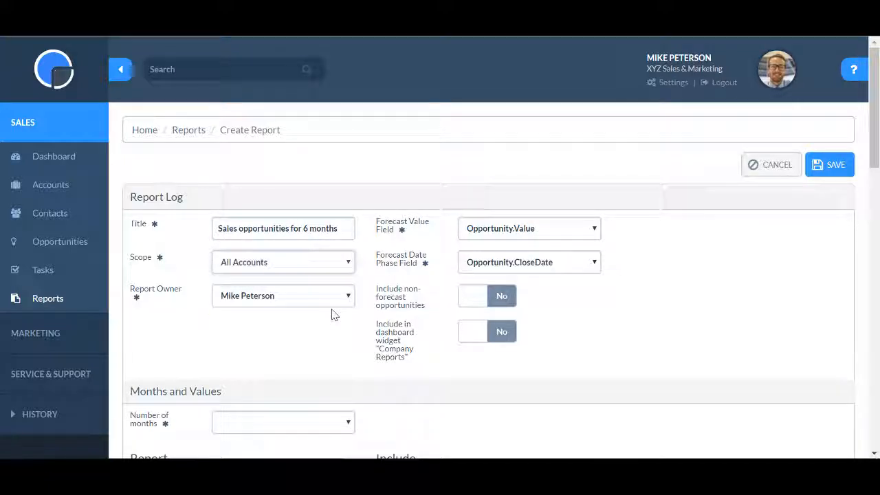
Base the forecast on Opportunity.Value and Opportunity.CloseDate, and enable non-forecast opportunities and inclusion in the "Company Reports" dashboard widget.
left_click(595, 231)
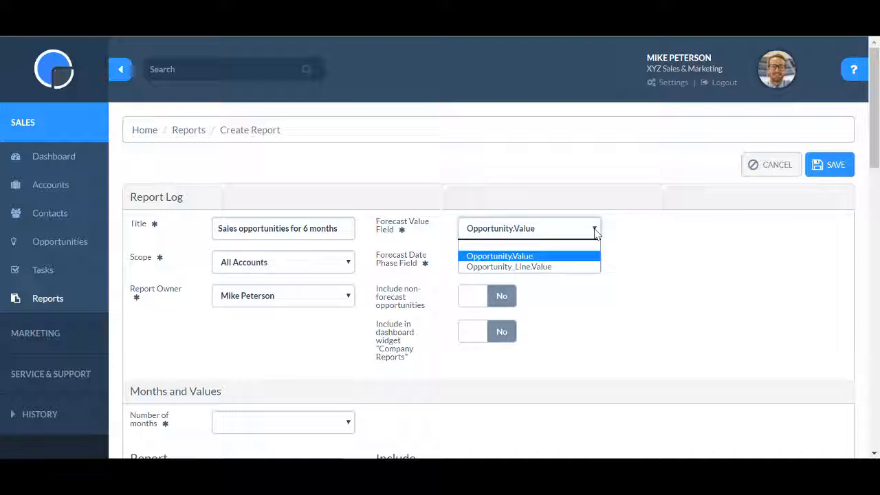
left_click(594, 256)
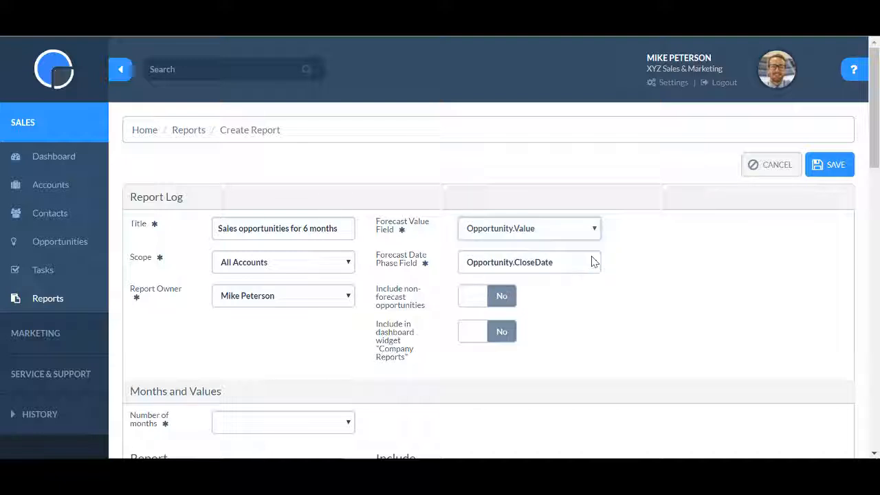
left_click(594, 262)
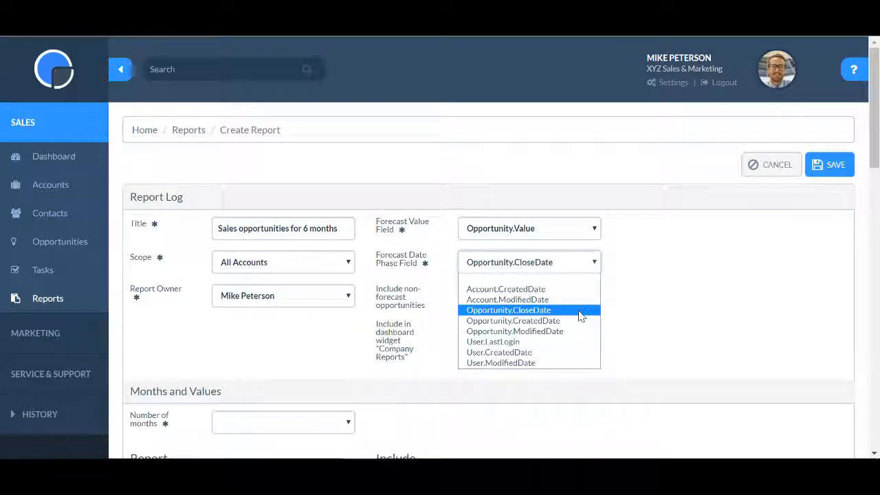
left_click(581, 312)
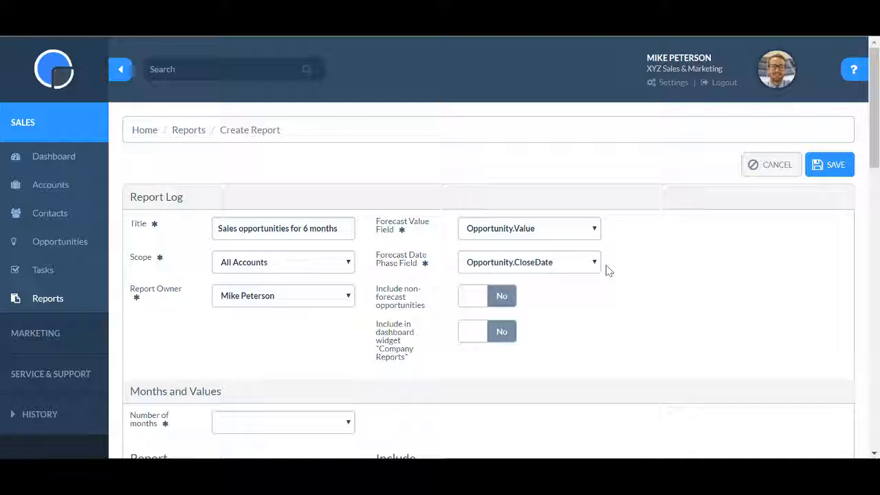
left_click(505, 306)
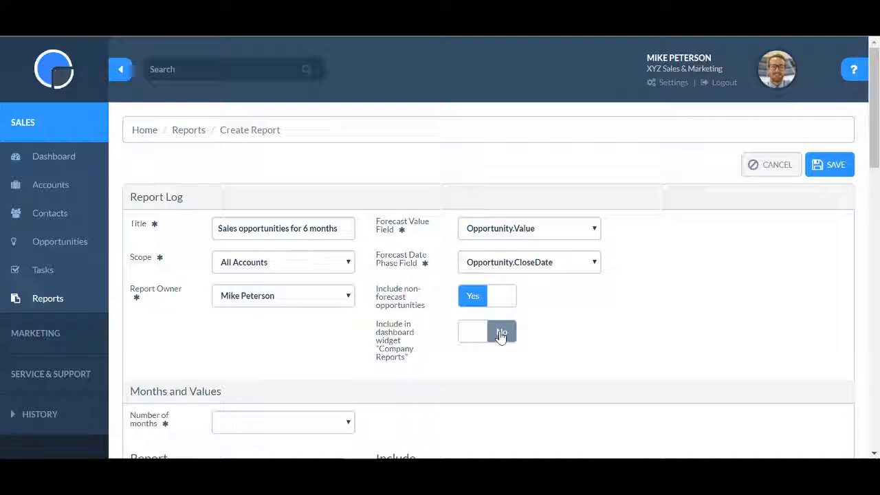
left_click(501, 334)
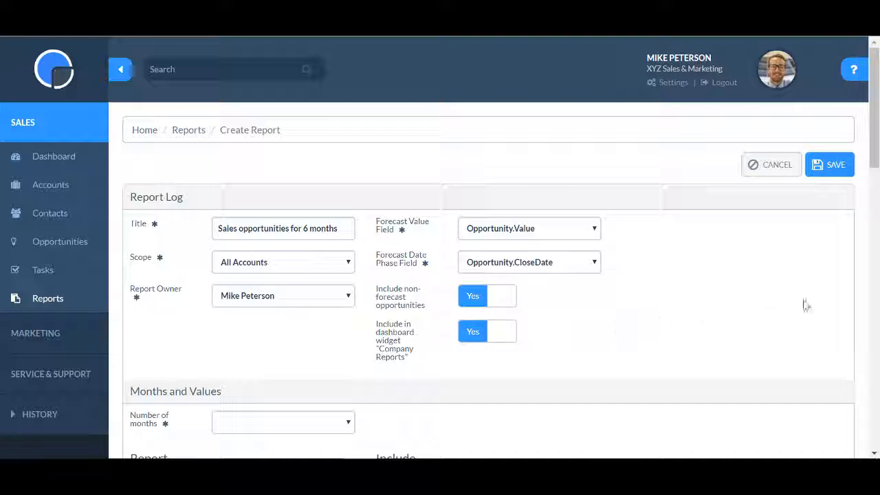
Set the forecast's number of months to 6 and have it report unweighted values and opportunity count by months.
left_click_drag(868, 145, 865, 242)
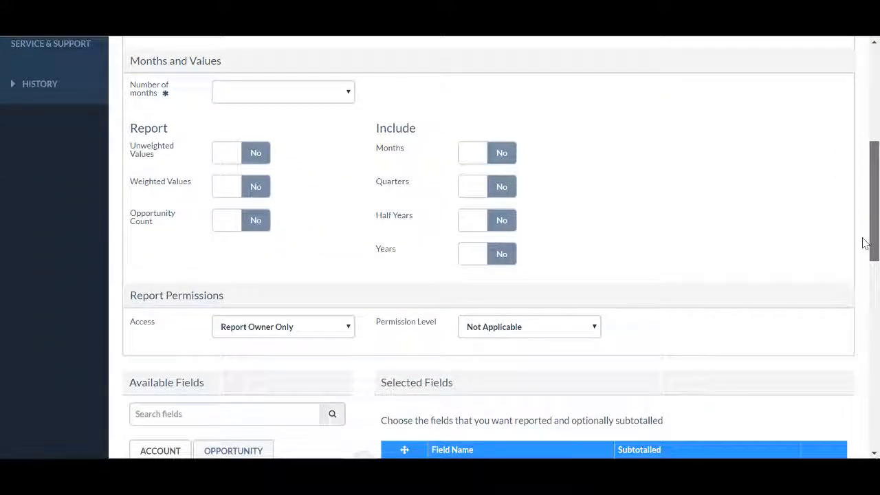
left_click(348, 94)
left_click(314, 172)
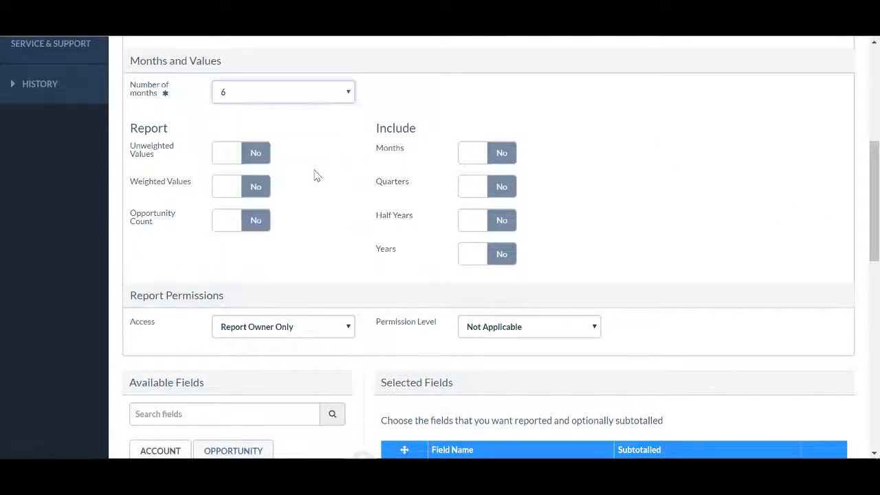
left_click(256, 158)
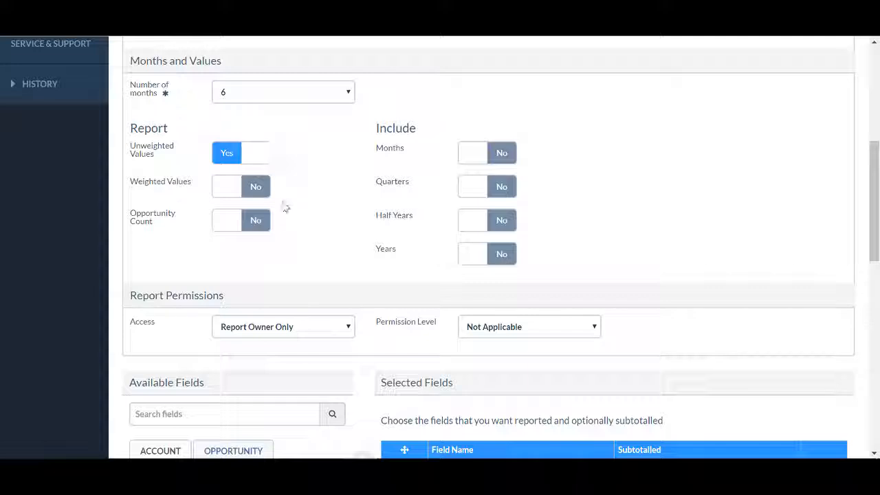
left_click(256, 227)
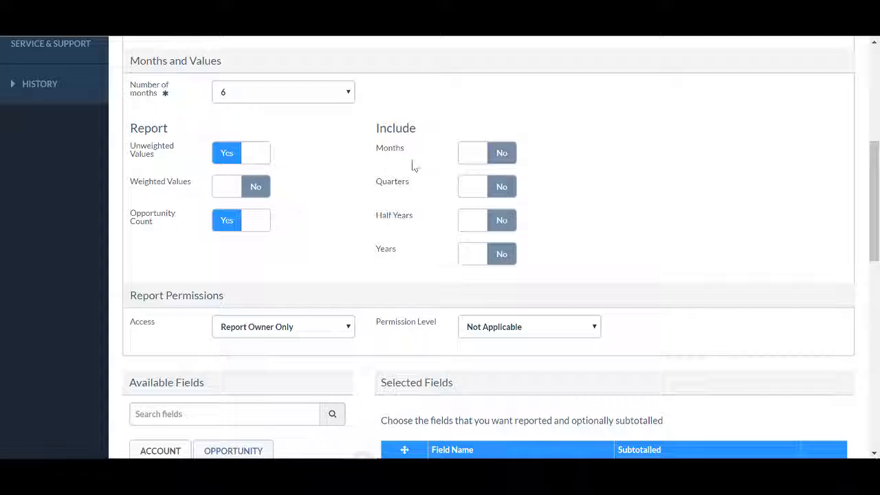
left_click(506, 156)
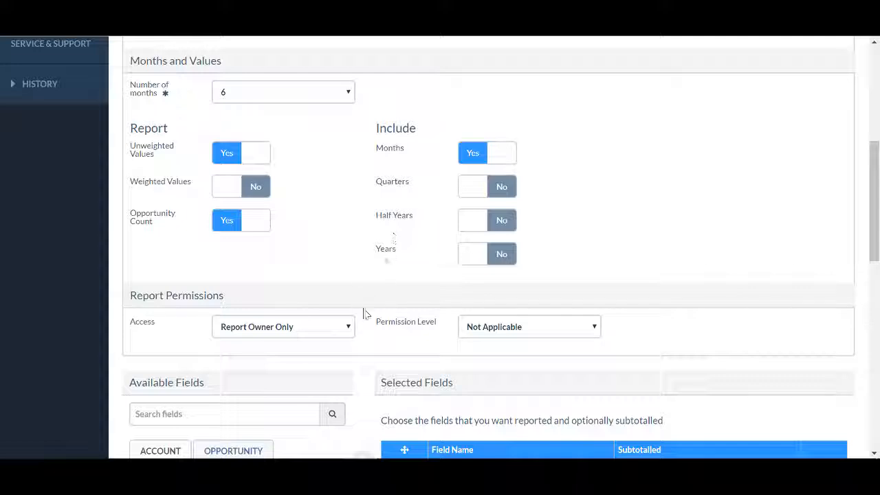
Set the report's access permission to My User Group.
left_click(352, 328)
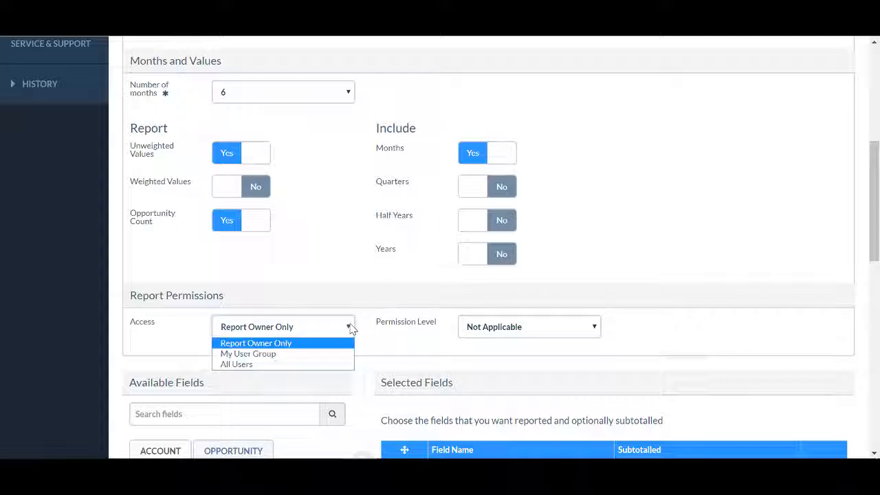
left_click(342, 353)
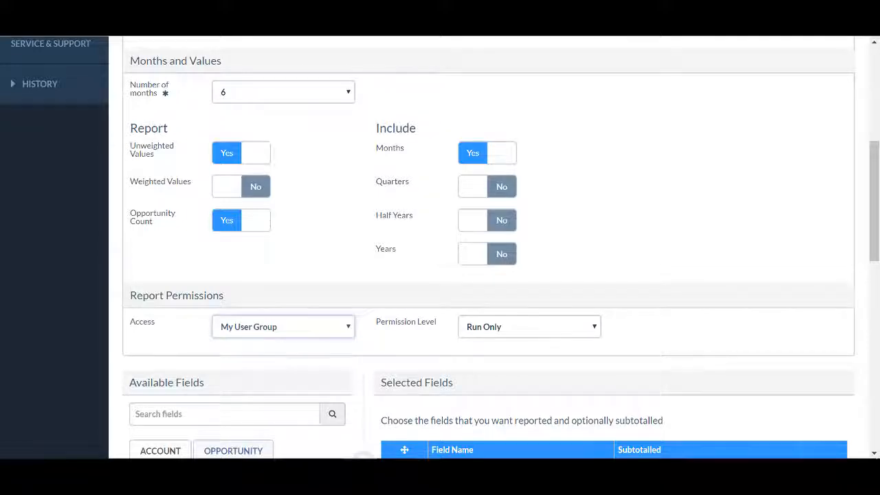
Add User.UserGroup, User.Initials and Account.Name, in that order, to the report's selected fields.
scroll(626, 334, "down", 4)
left_click_drag(879, 263, 879, 267)
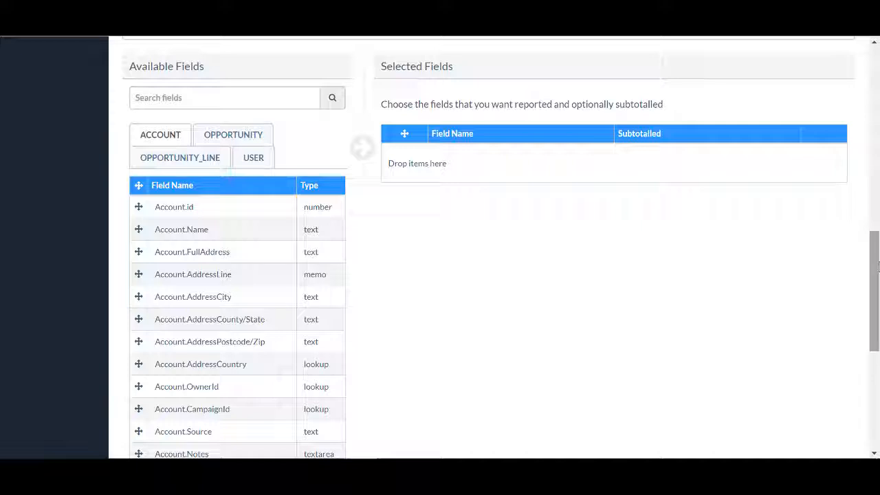
left_click(254, 159)
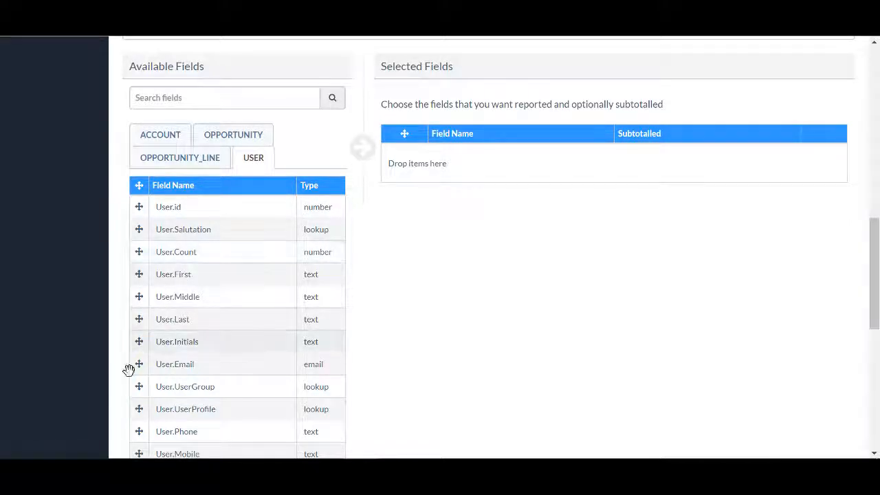
left_click_drag(139, 389, 466, 165)
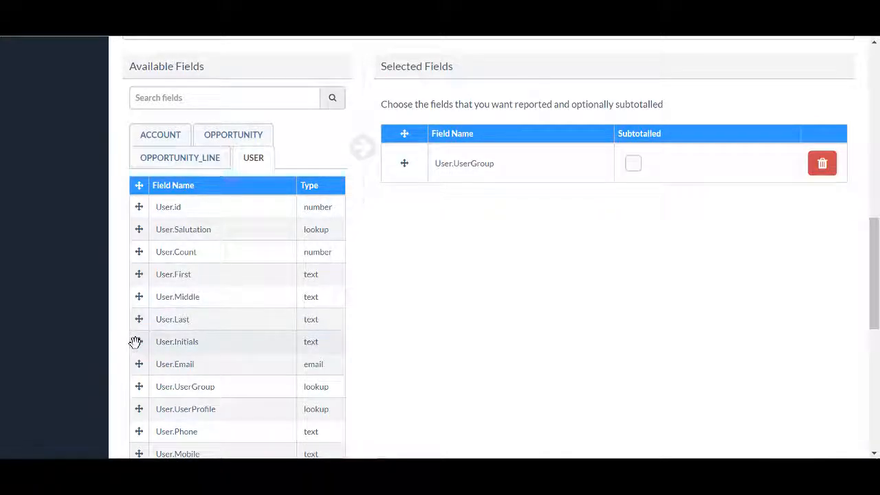
left_click_drag(133, 341, 406, 198)
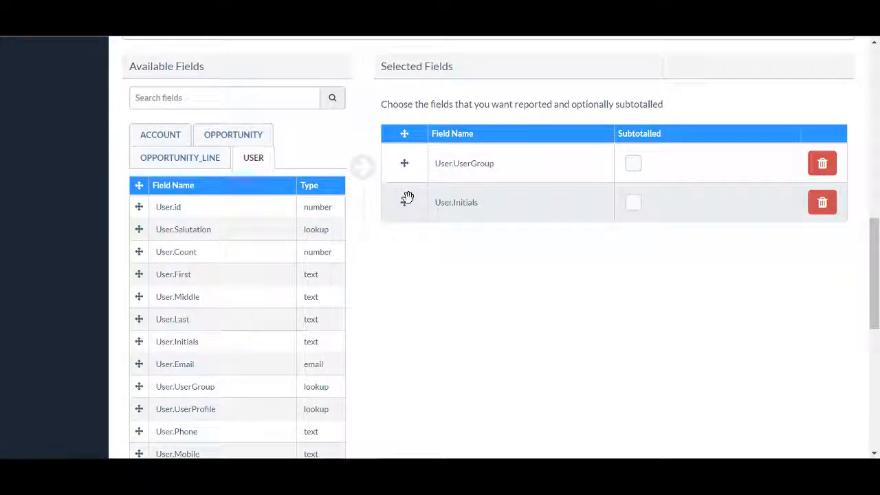
left_click(165, 136)
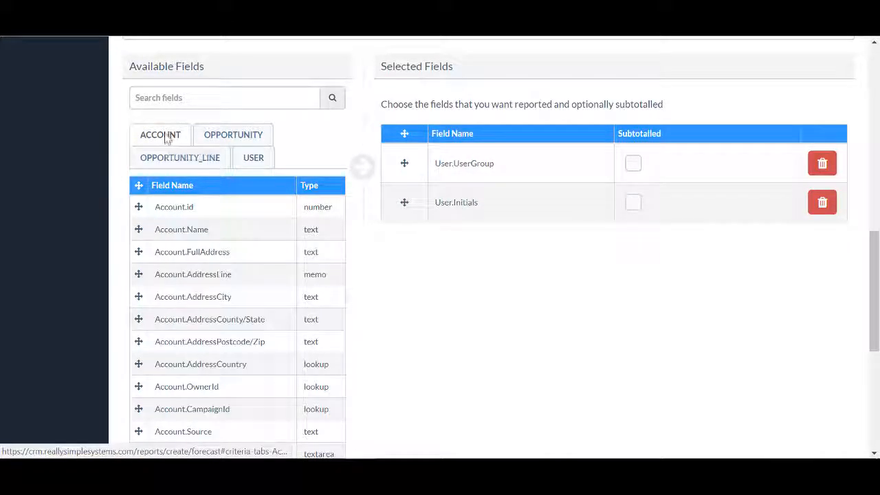
left_click_drag(137, 229, 447, 232)
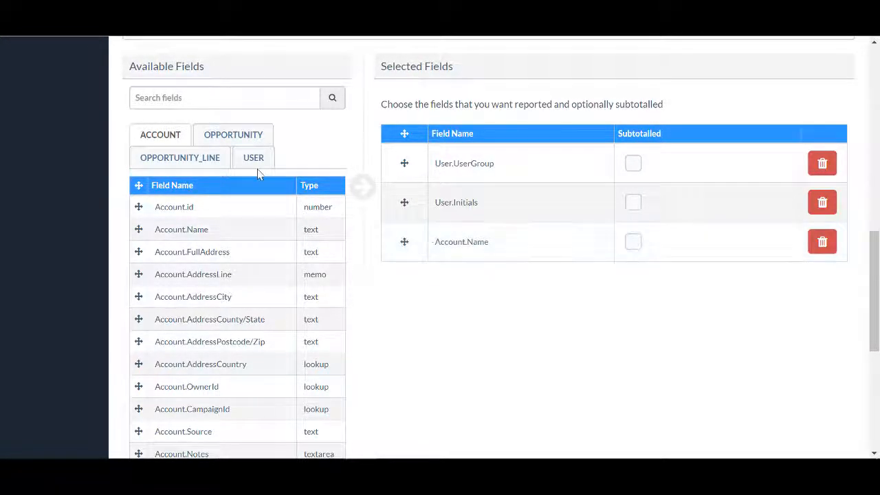
Add Opportunity.Name, Opportunity.Forecast and Opportunity.Probability to the selected fields, placing Forecast above Probability.
left_click(232, 136)
left_click_drag(140, 230, 435, 277)
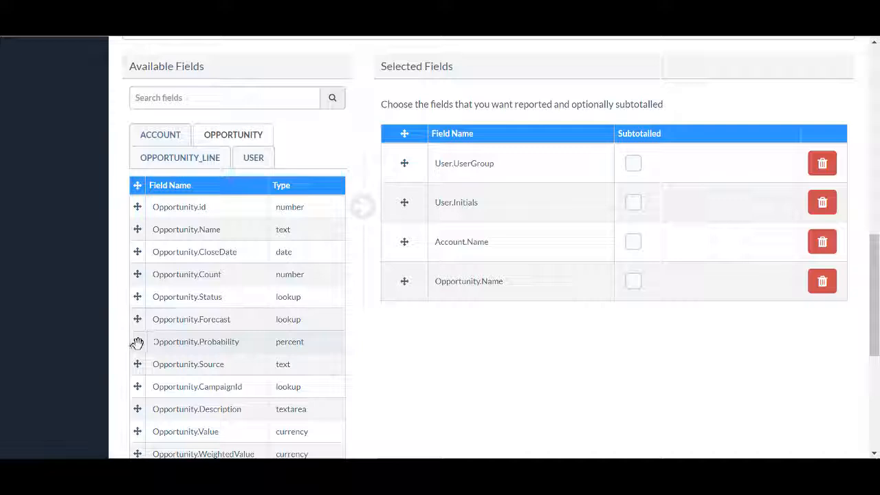
left_click_drag(137, 343, 468, 296)
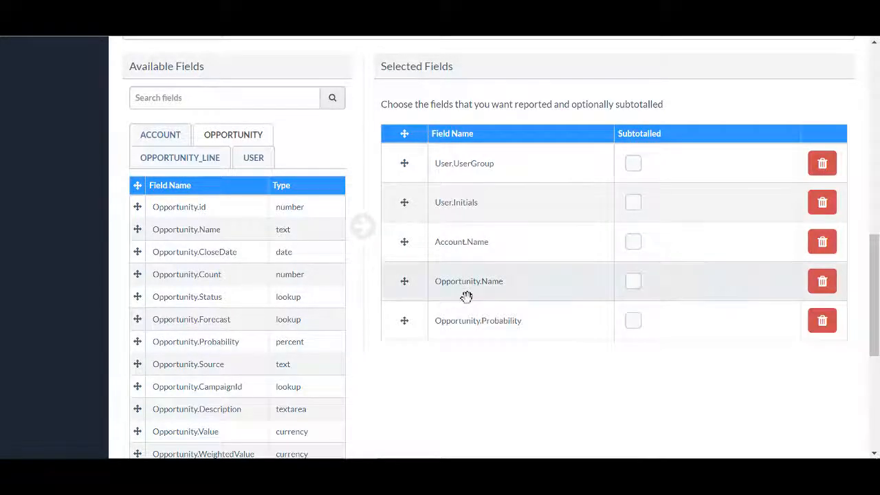
left_click_drag(137, 319, 455, 359)
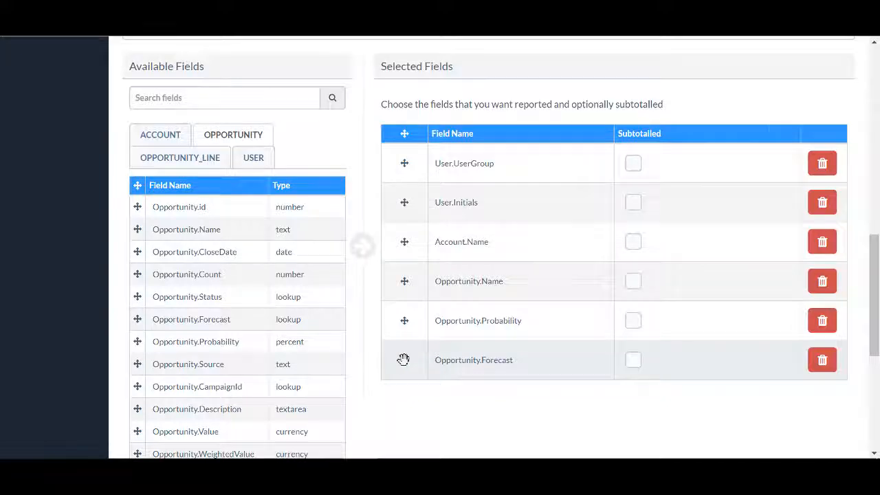
left_click_drag(401, 359, 406, 314)
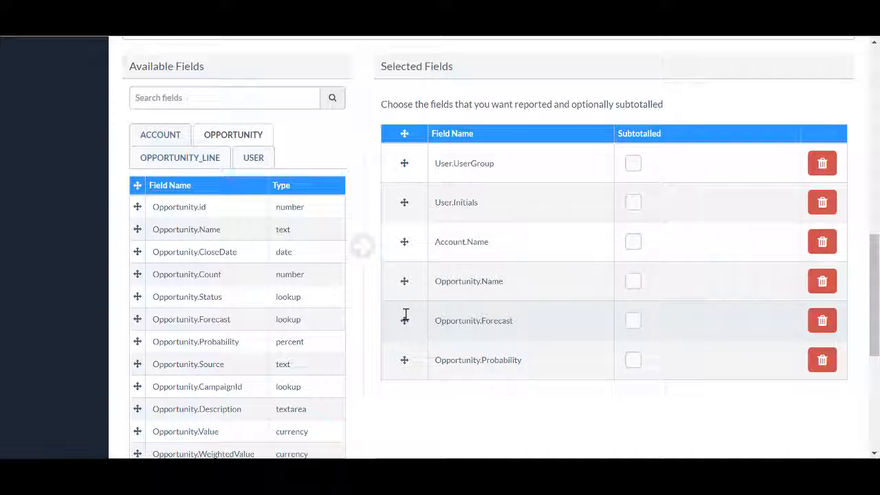
Subtotal the forecast report by User.UserGroup and save the report.
left_click(632, 167)
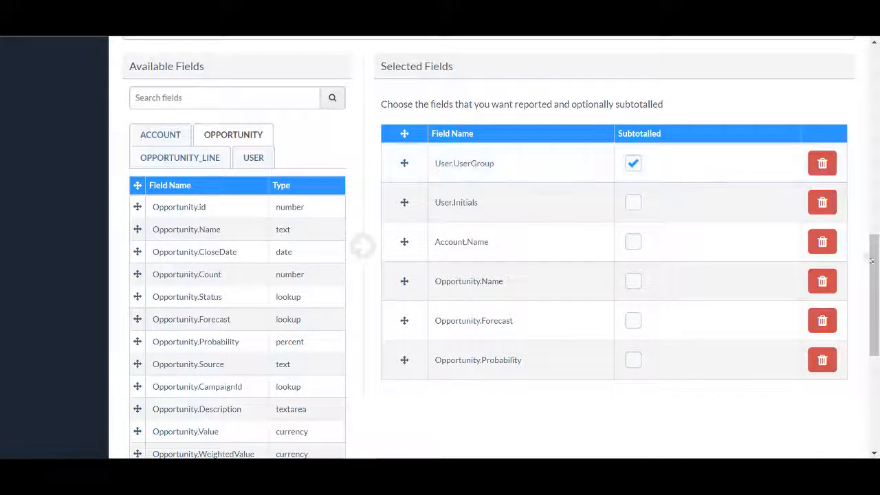
left_click_drag(875, 311, 866, 139)
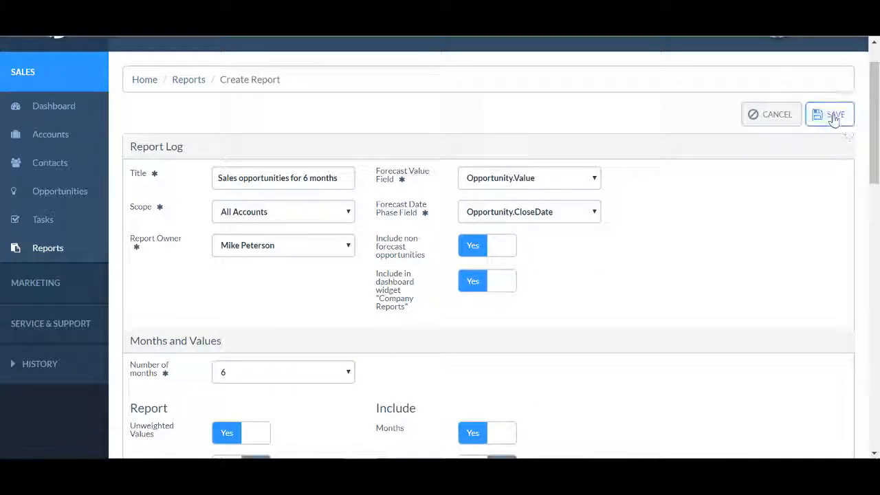
left_click(833, 118)
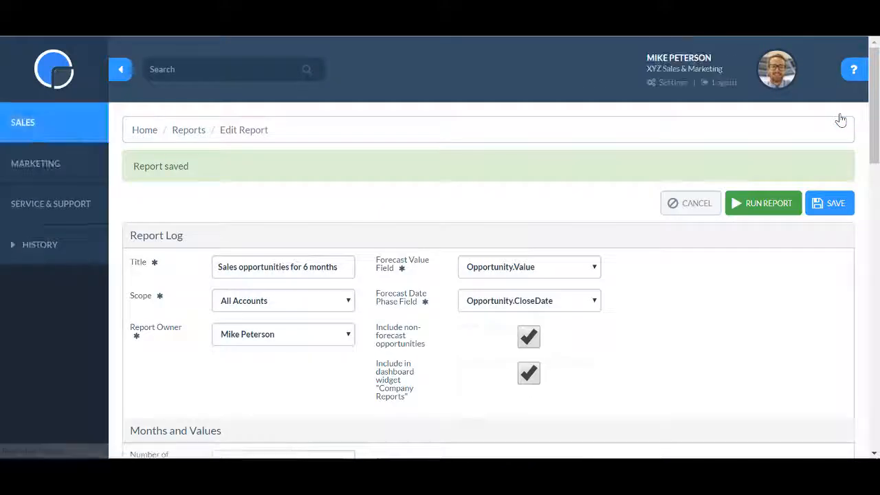
Run the "Sales opportunities for 6 months" report on screen with start month 2018/04 and look through its results.
left_click(767, 205)
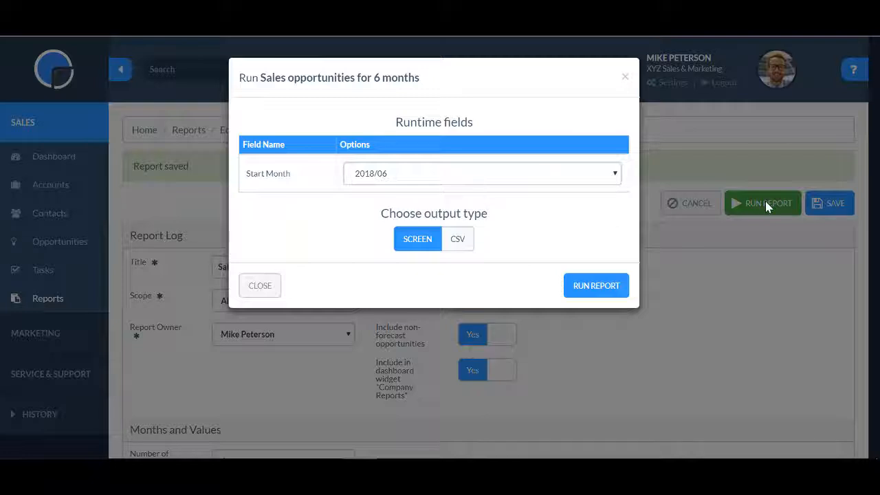
left_click(614, 176)
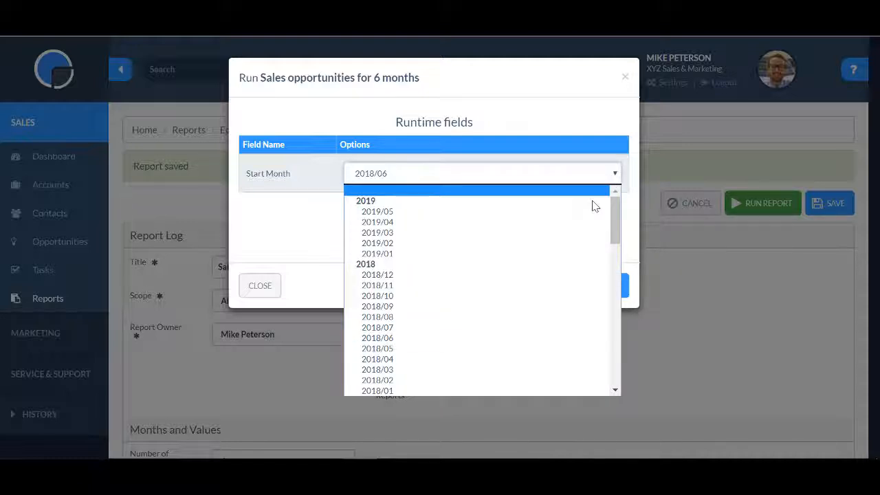
left_click(522, 359)
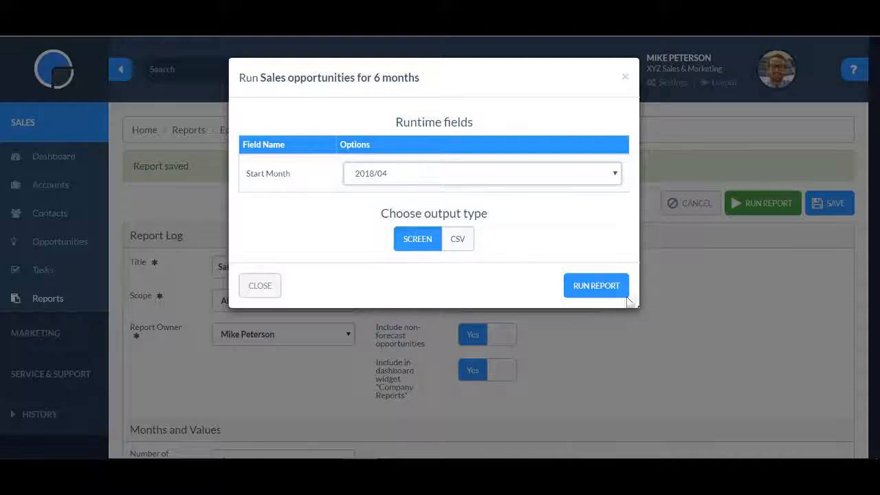
left_click(607, 286)
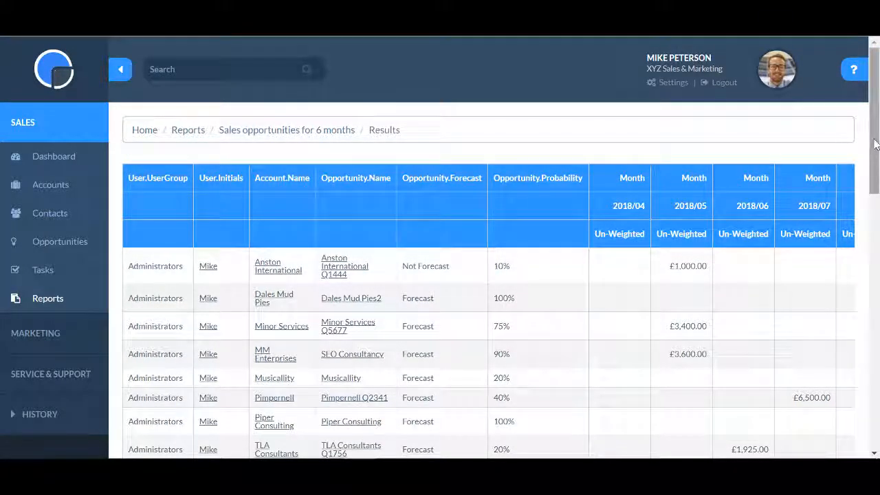
left_click_drag(873, 157, 856, 390)
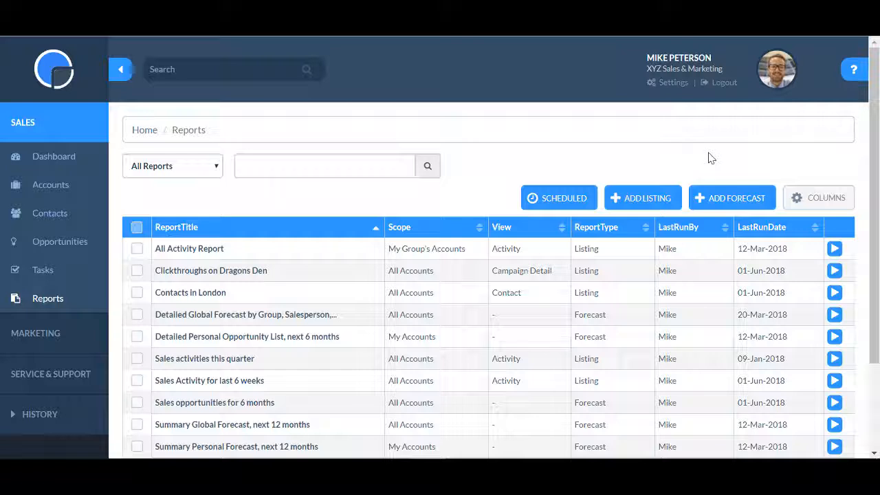
Go from the Reports page help to the support hub's Report Filter Criteria article and read it.
left_click(853, 74)
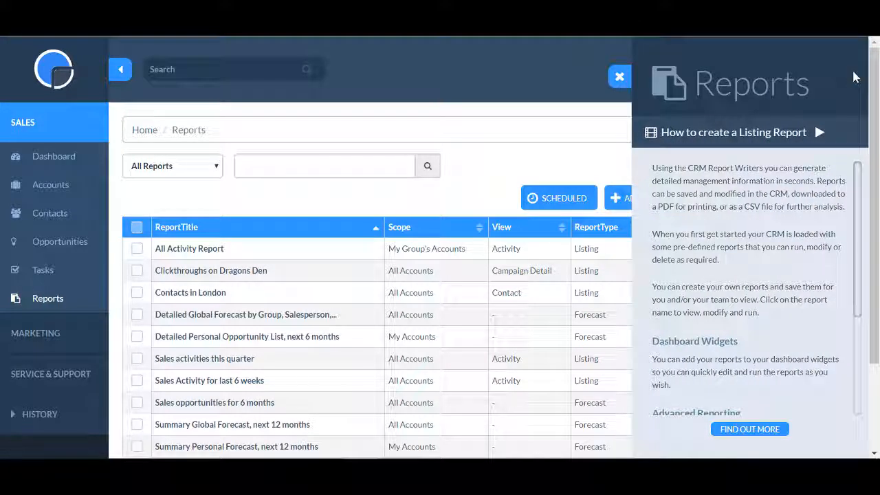
scroll(867, 342, "down", 5)
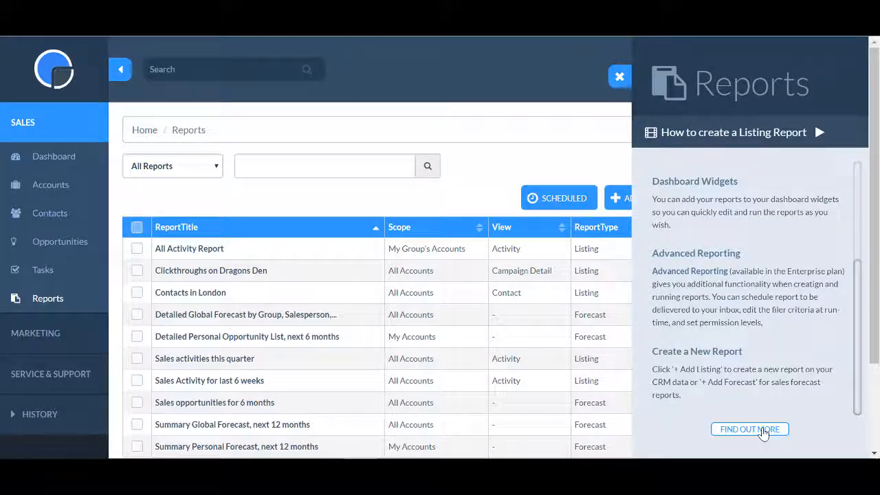
left_click(749, 429)
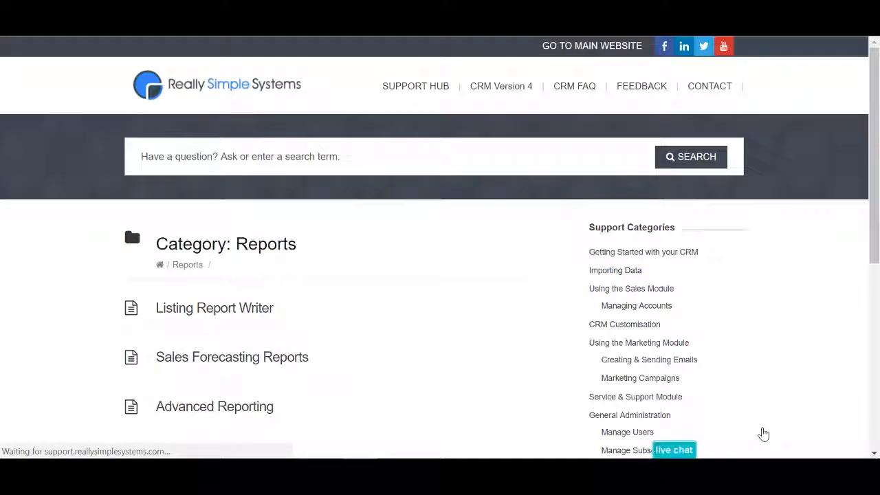
scroll(506, 359, "down", 1)
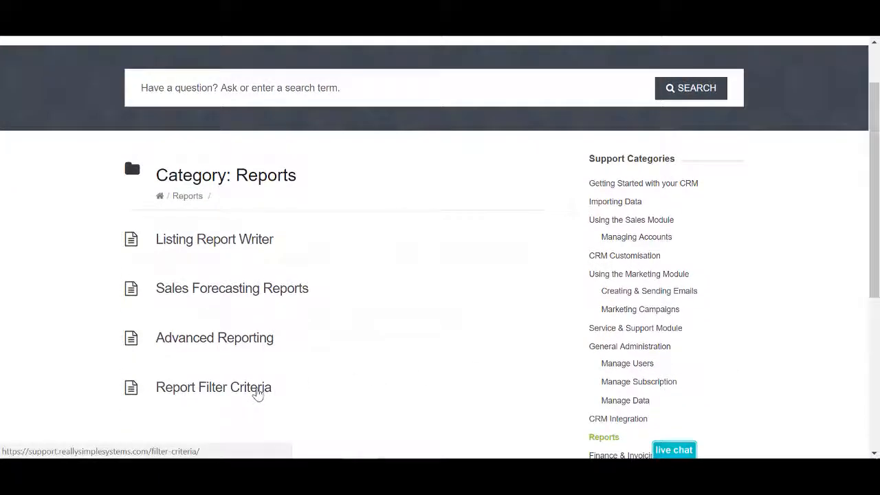
left_click(258, 393)
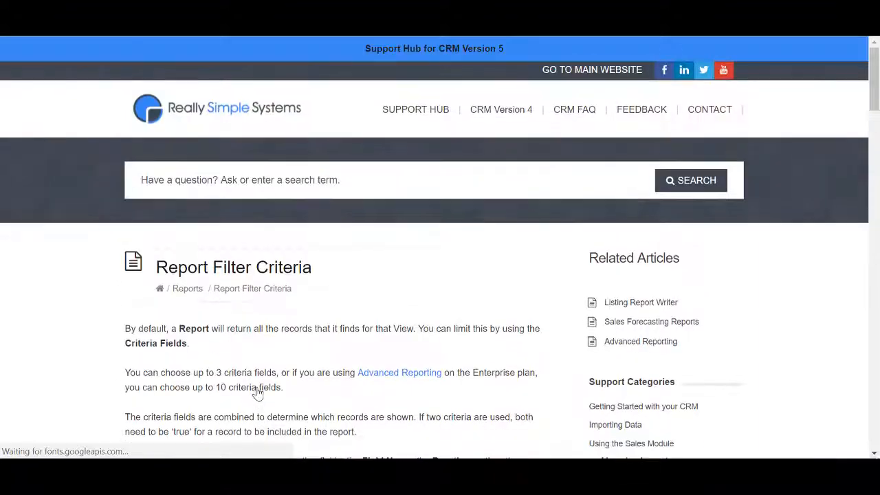
scroll(502, 409, "down", 5)
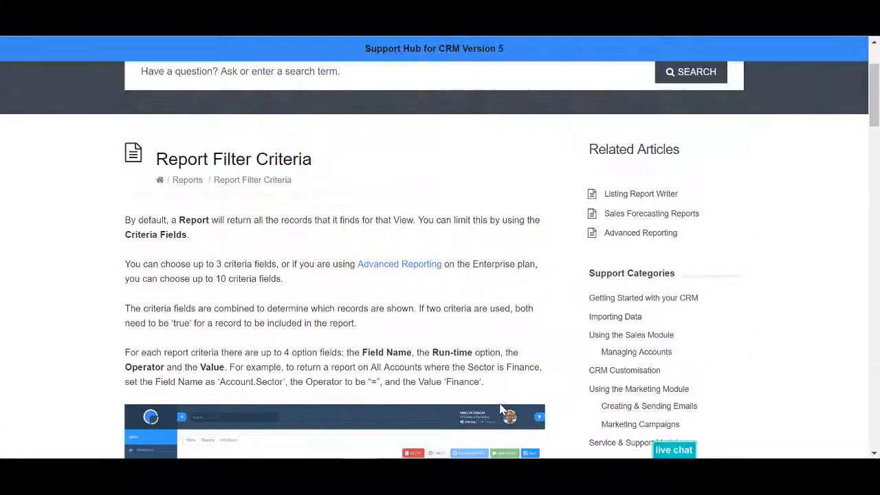
scroll(541, 414, "down", 1)
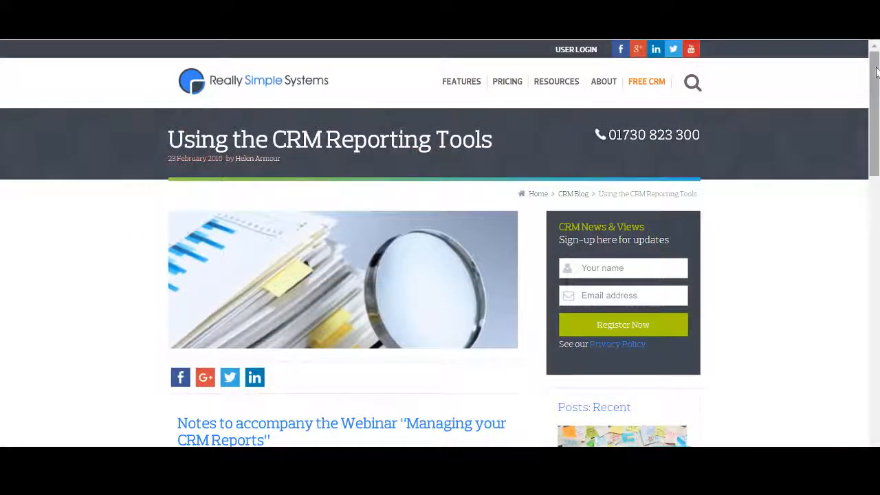
Read the "Using the CRM Reporting Tools" notes on listing reports, forecasting and examples, plus the Contact CRM Support page.
left_click_drag(876, 72, 875, 170)
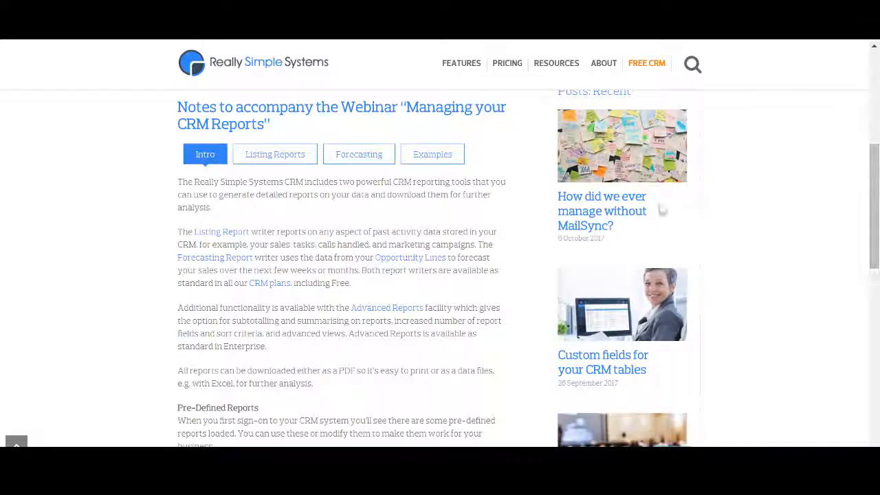
left_click(273, 157)
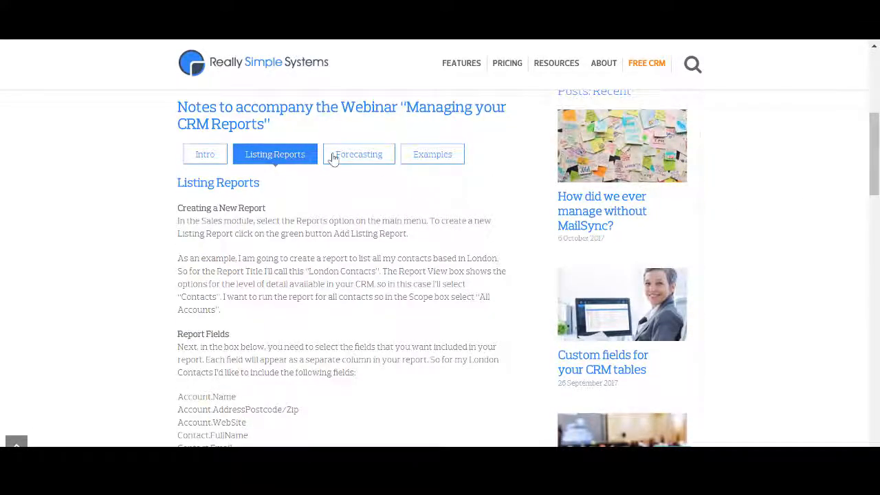
left_click(355, 157)
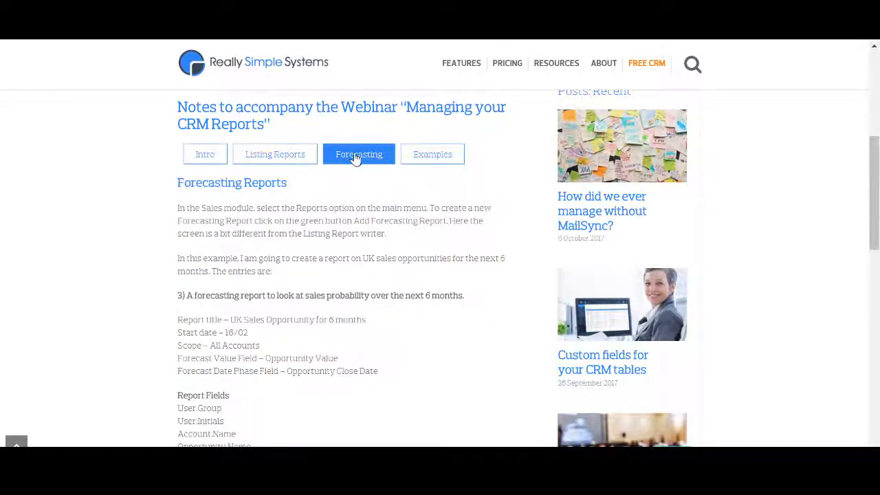
left_click(446, 158)
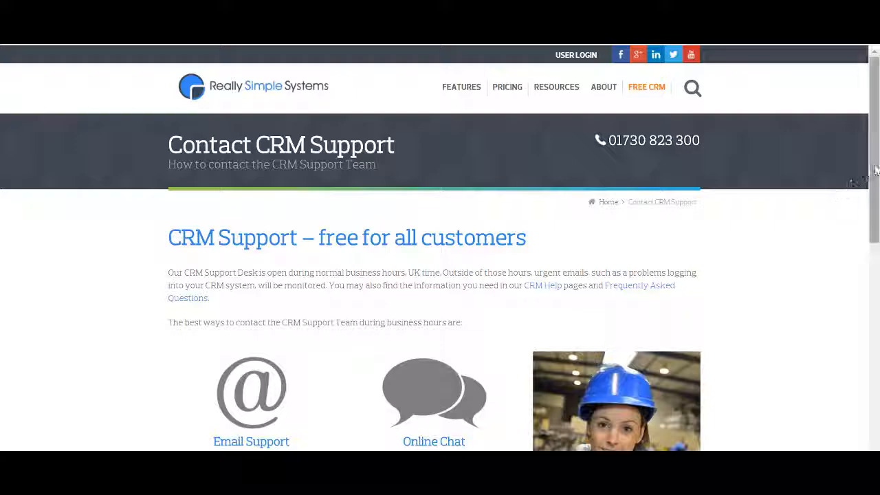
left_click_drag(873, 176, 874, 264)
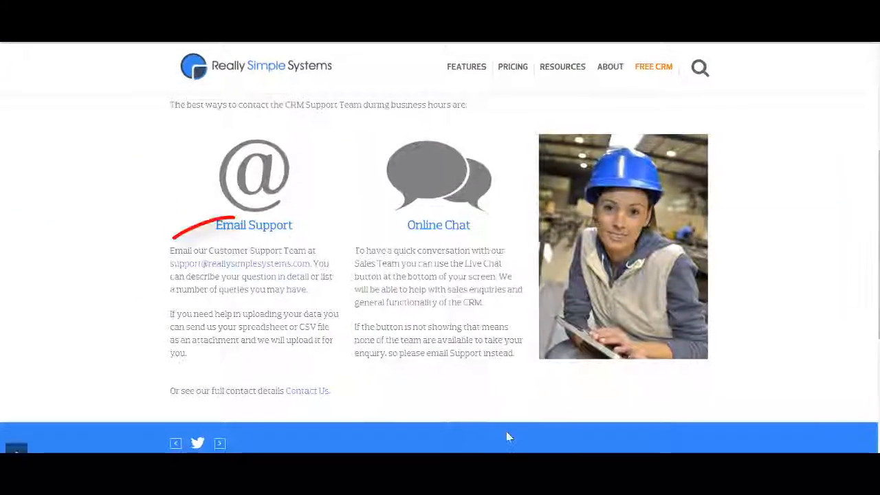